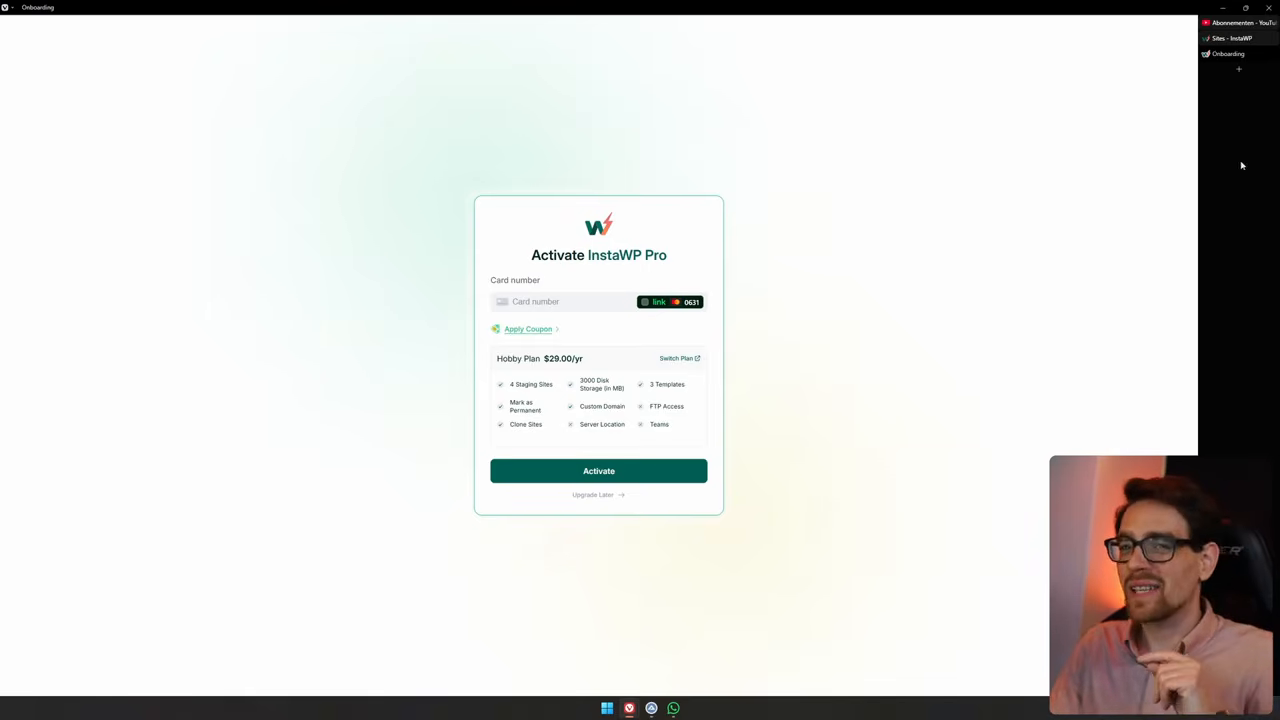
Create a new WordPress site from scratch with default settings in InstaWP and log into it
{"action": "left_click", "coordinate": [1232, 39]}
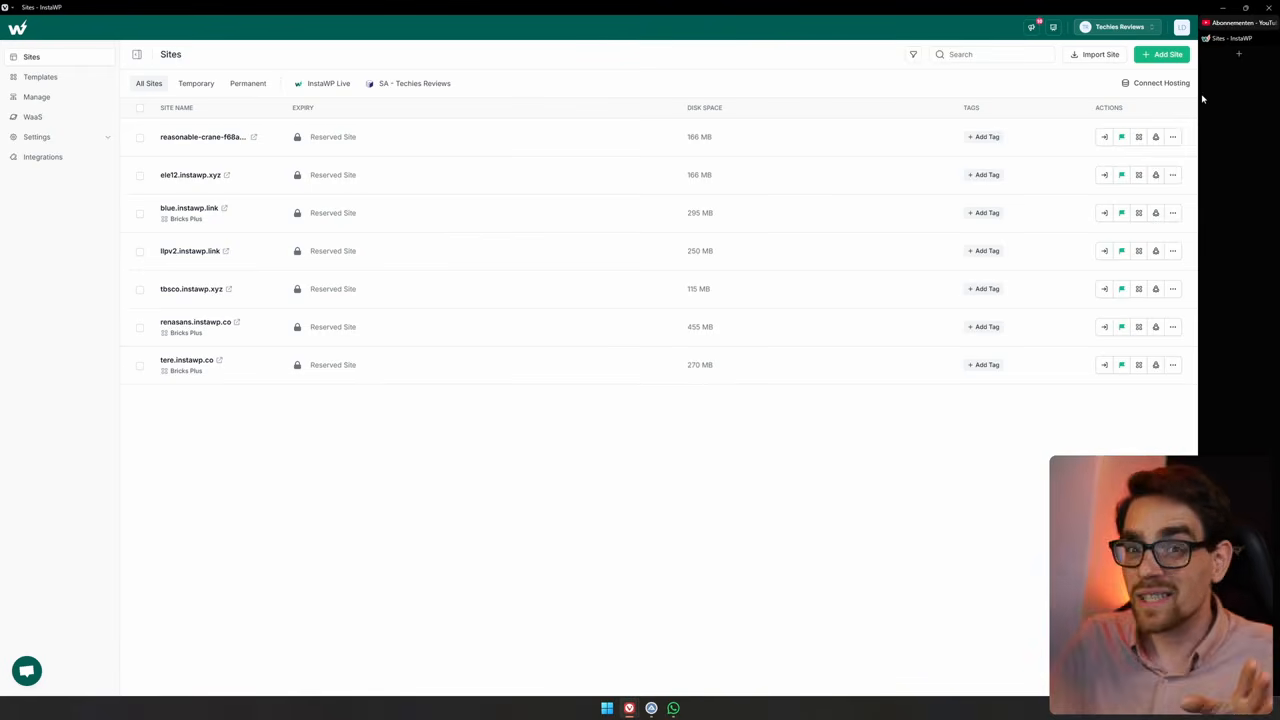
{"action": "left_click", "coordinate": [1163, 55]}
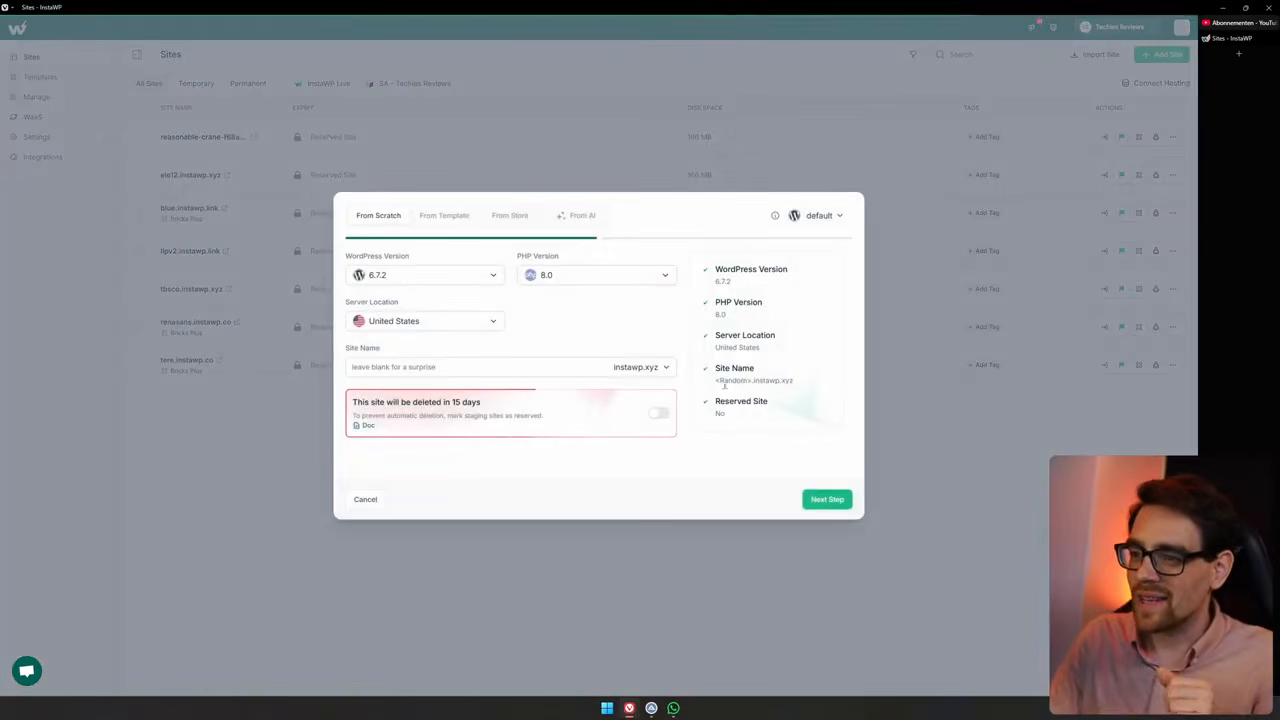
{"action": "left_click", "coordinate": [825, 500]}
{"action": "left_click", "coordinate": [824, 500]}
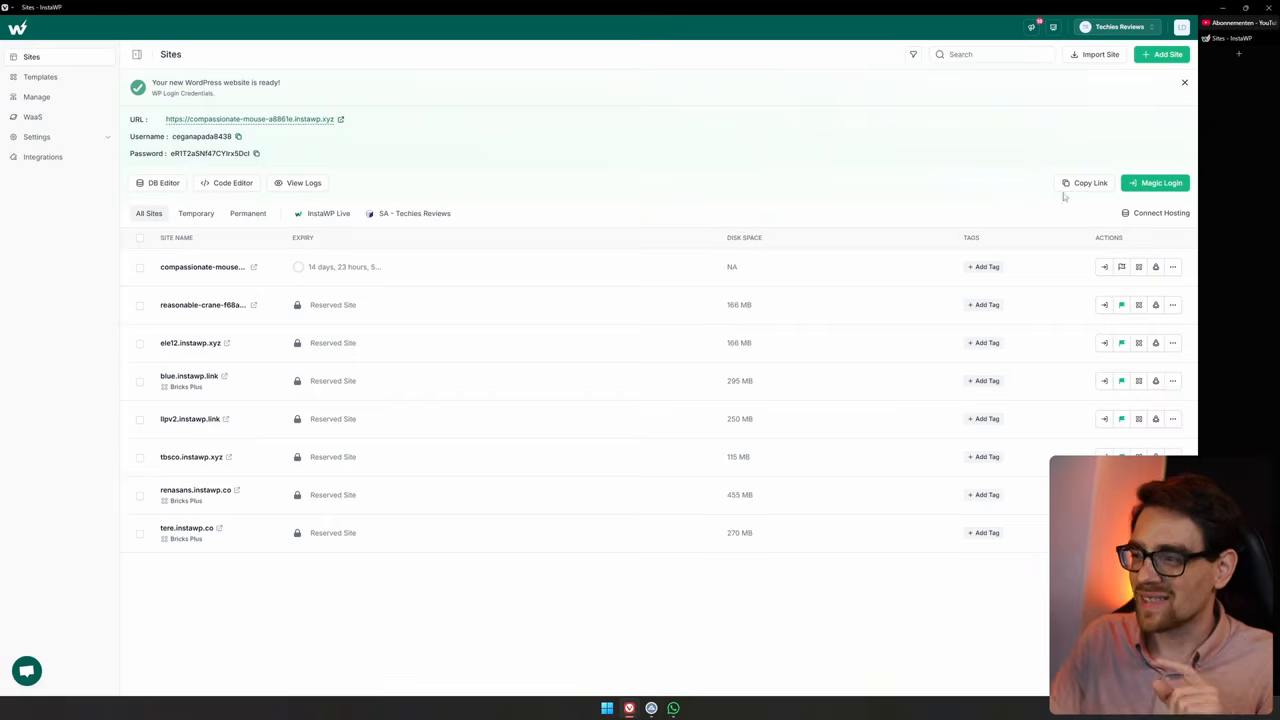
{"action": "left_click", "coordinate": [1152, 183]}
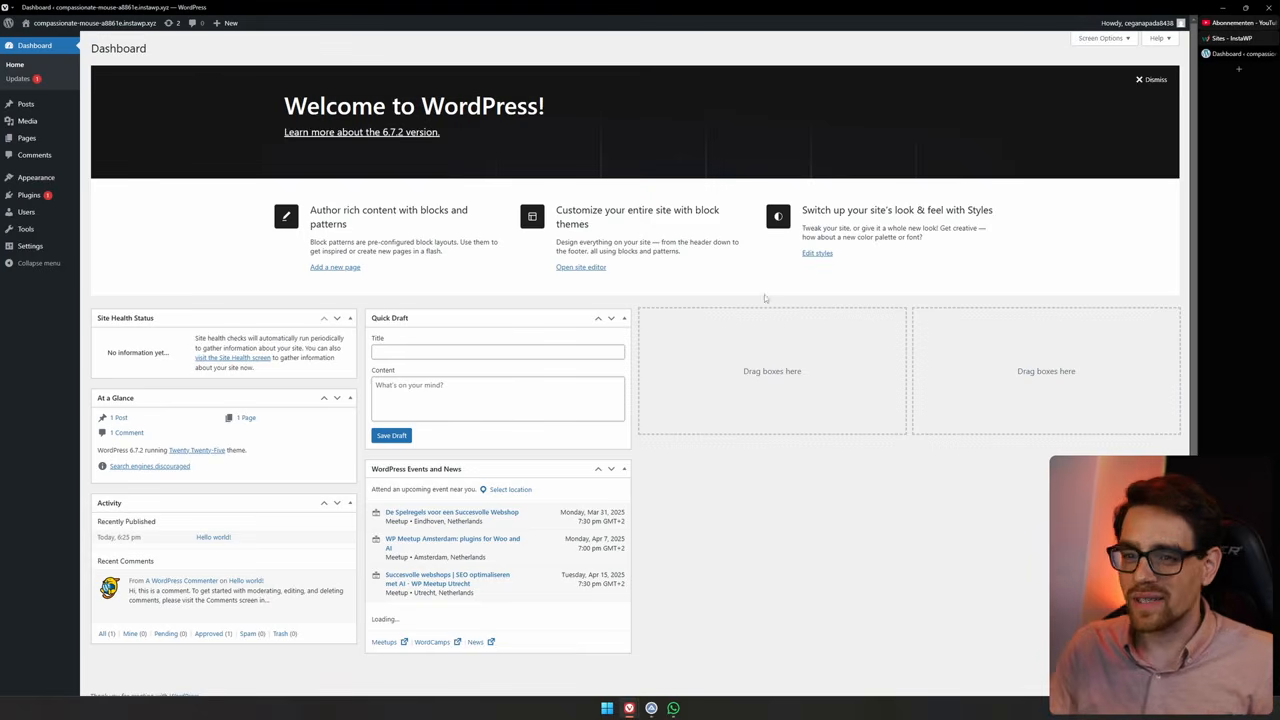
Search the plugin directory for builderius, then install and activate the Builderius Website Builder plugin
{"action": "left_click", "coordinate": [29, 198]}
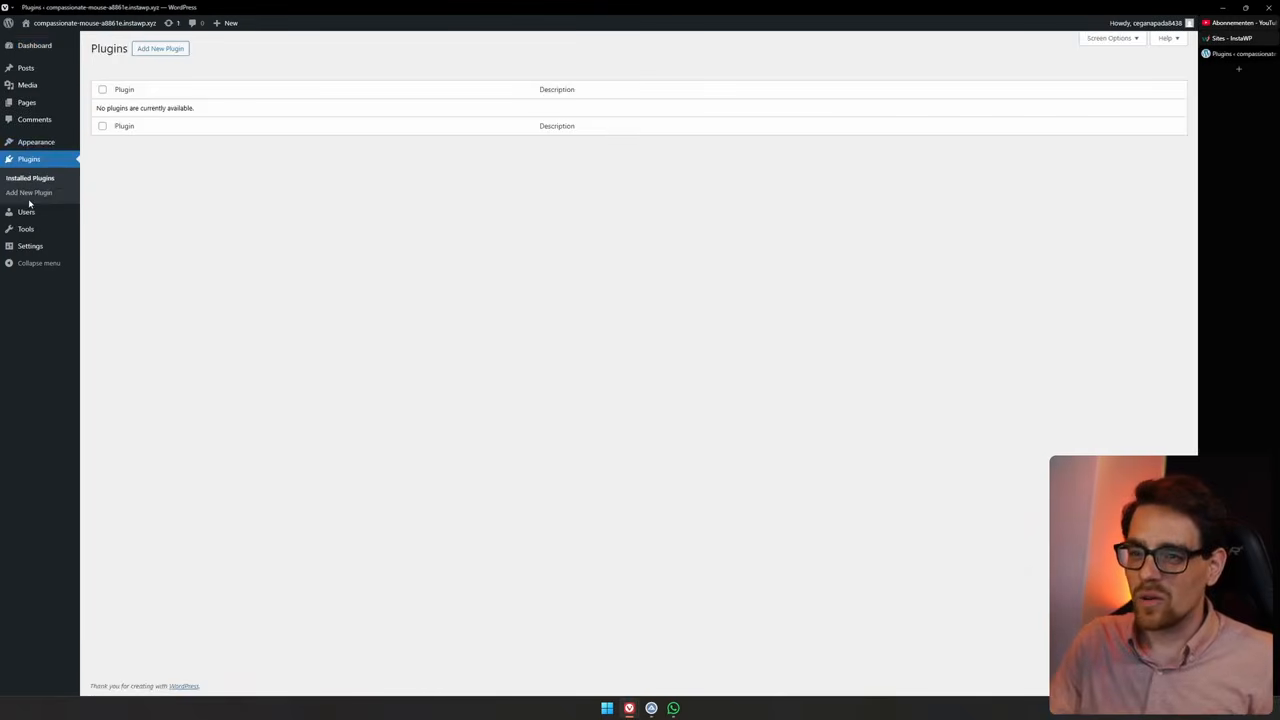
{"action": "left_click", "coordinate": [175, 48]}
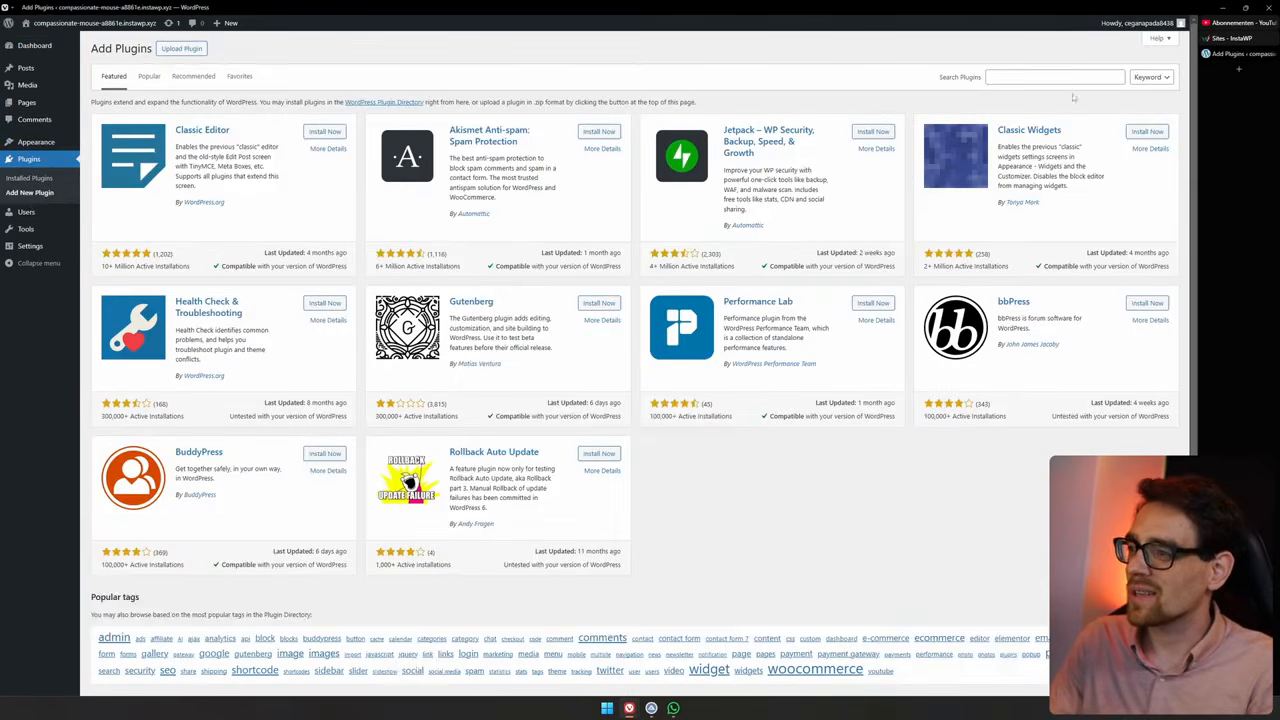
{"action": "key", "text": "ctrl+plus"}
{"action": "left_click", "coordinate": [1025, 80]}
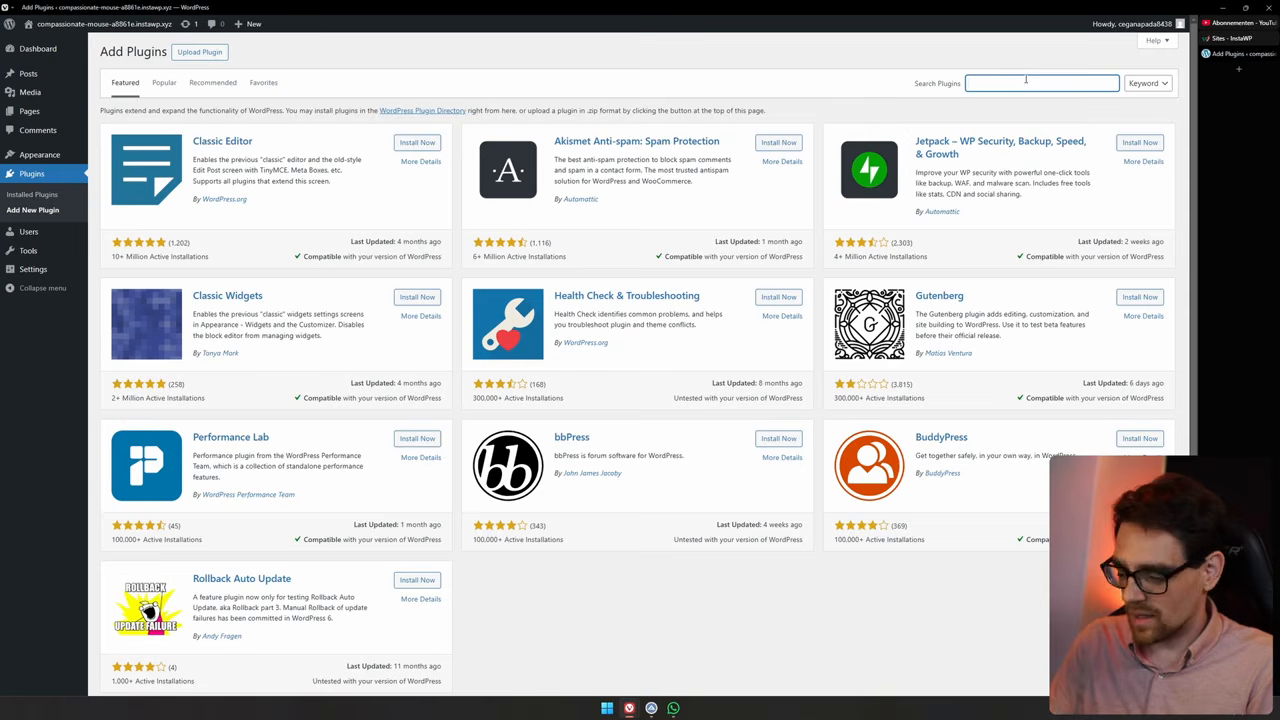
{"action": "type", "text": "builderius"}
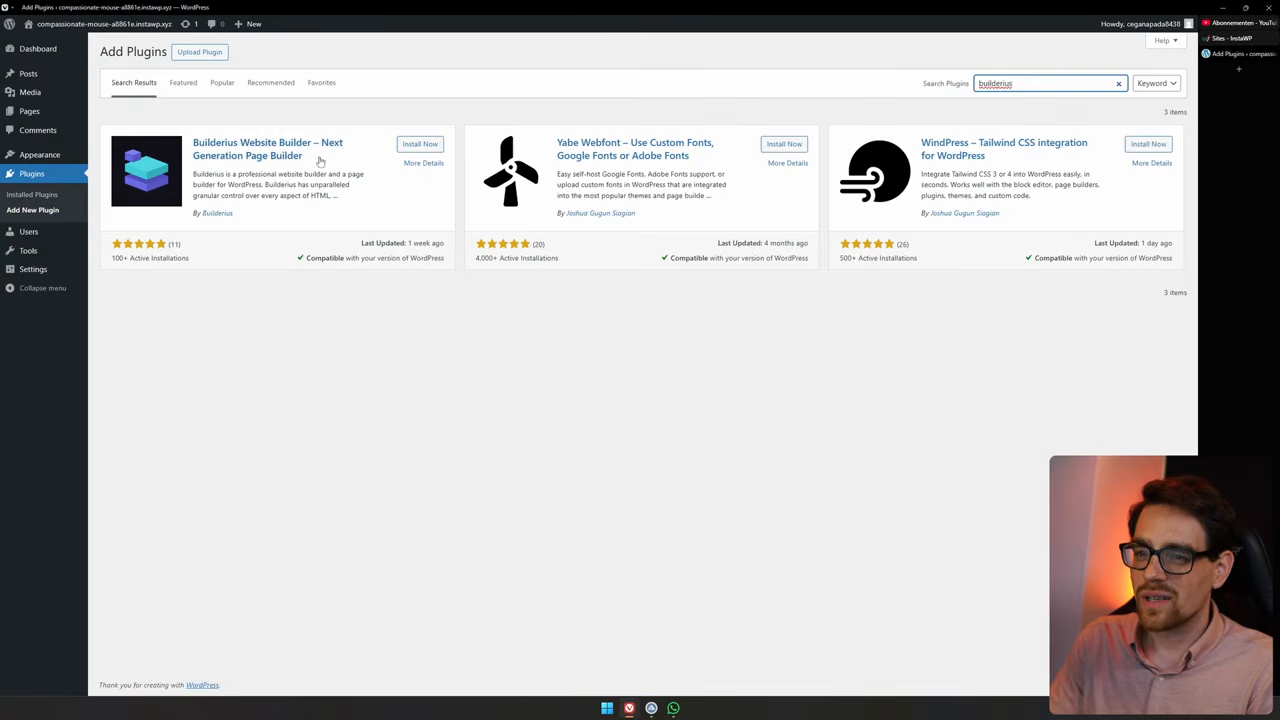
{"action": "left_click", "coordinate": [410, 145]}
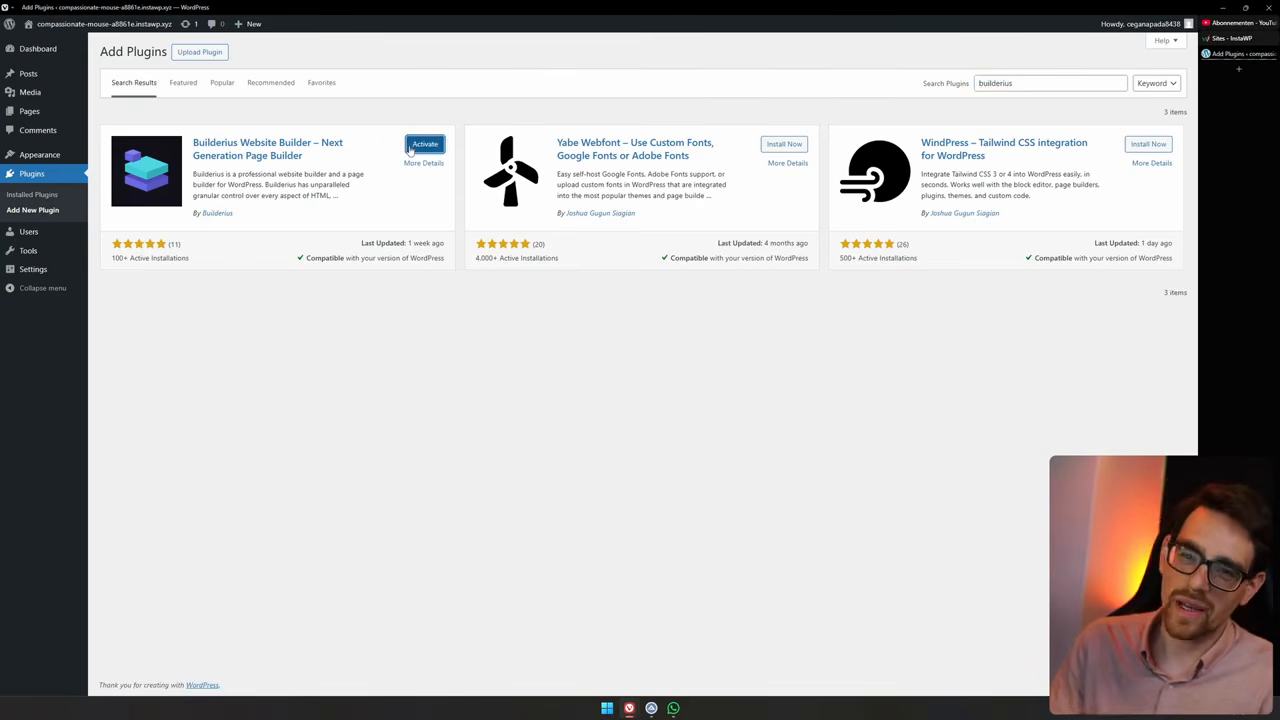
{"action": "left_click", "coordinate": [424, 144]}
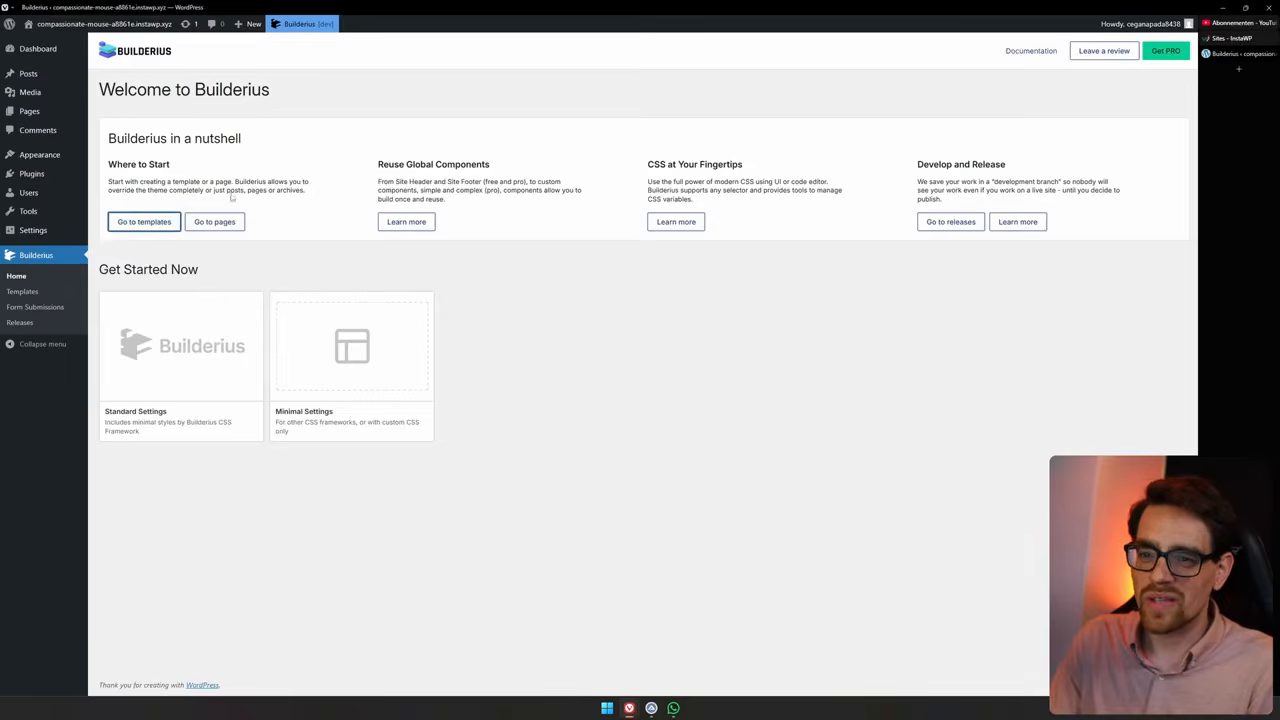
Create a Builderius template for the Entire Website location and open it in the editor
{"action": "left_click", "coordinate": [140, 221]}
{"action": "left_click", "coordinate": [203, 90]}
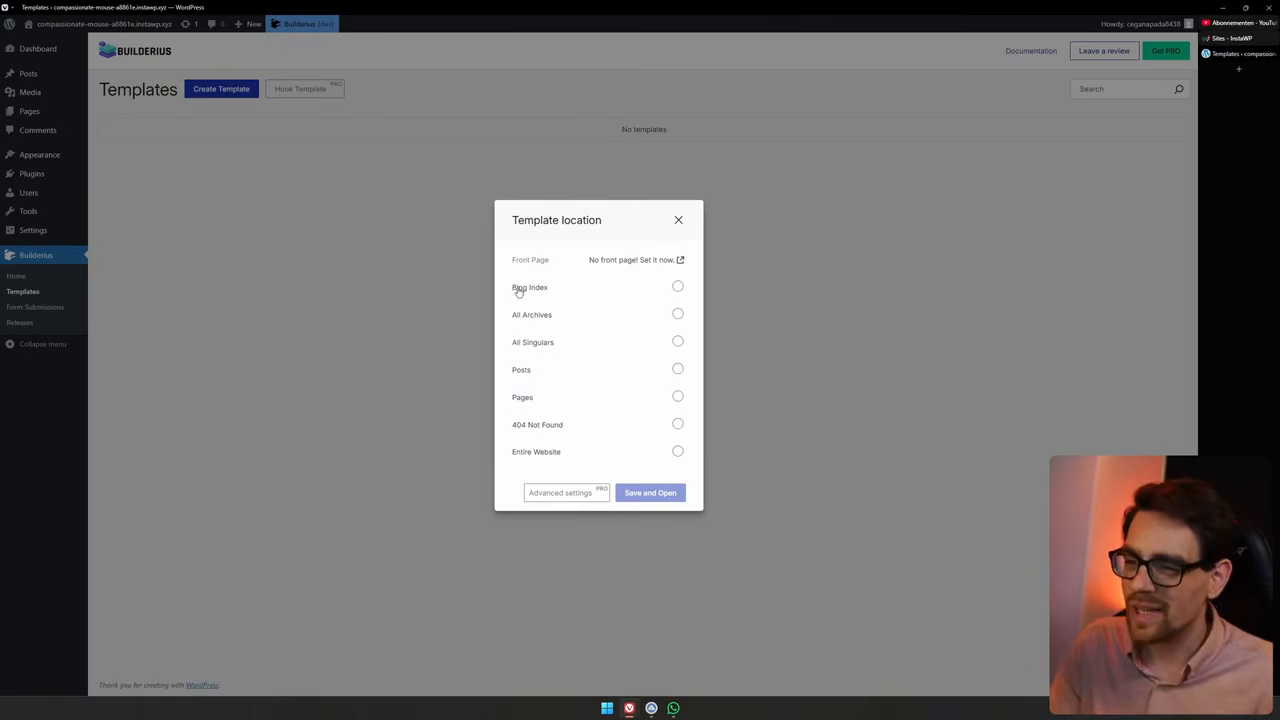
{"action": "left_click", "coordinate": [540, 455]}
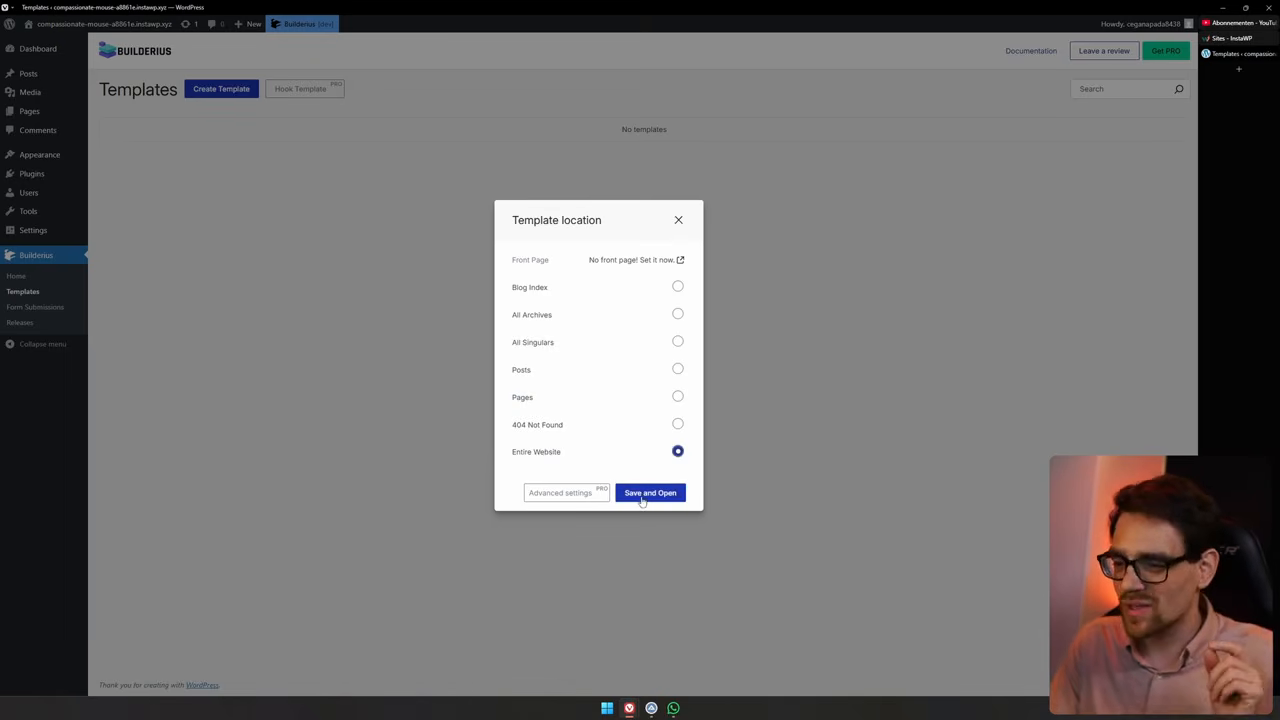
{"action": "left_click", "coordinate": [649, 493]}
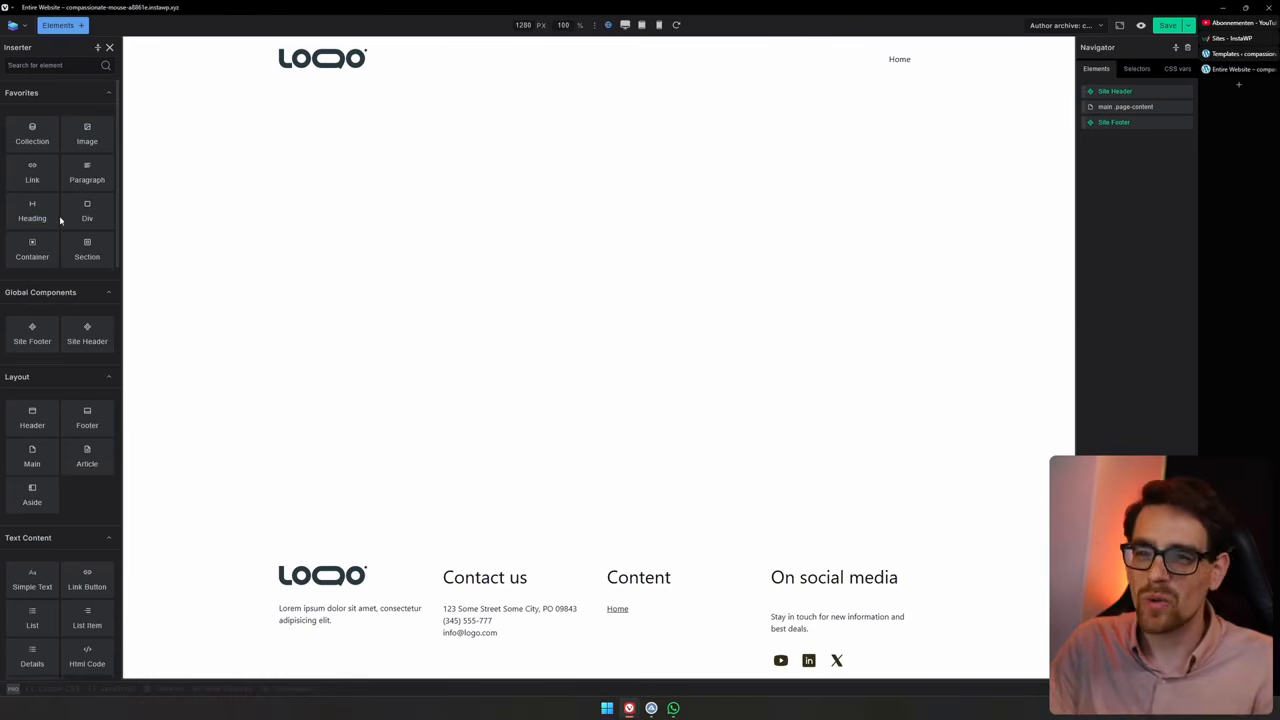
Explore the editor's global selectors list and the CSS variables groups
{"action": "scroll", "coordinate": [60, 225], "scroll_direction": "down", "scroll_amount": 5}
{"action": "scroll", "coordinate": [77, 382], "scroll_direction": "up", "scroll_amount": 5}
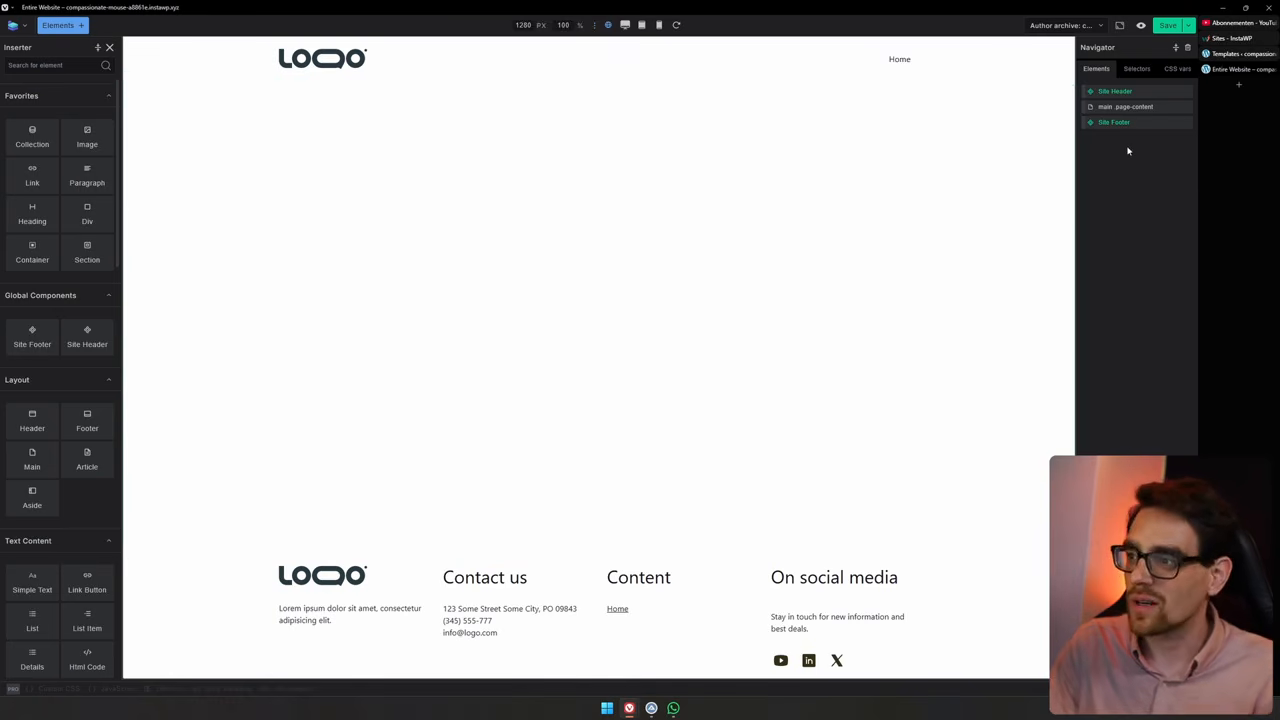
{"action": "left_click", "coordinate": [1136, 71]}
{"action": "scroll", "coordinate": [1128, 356], "scroll_direction": "down", "scroll_amount": 3}
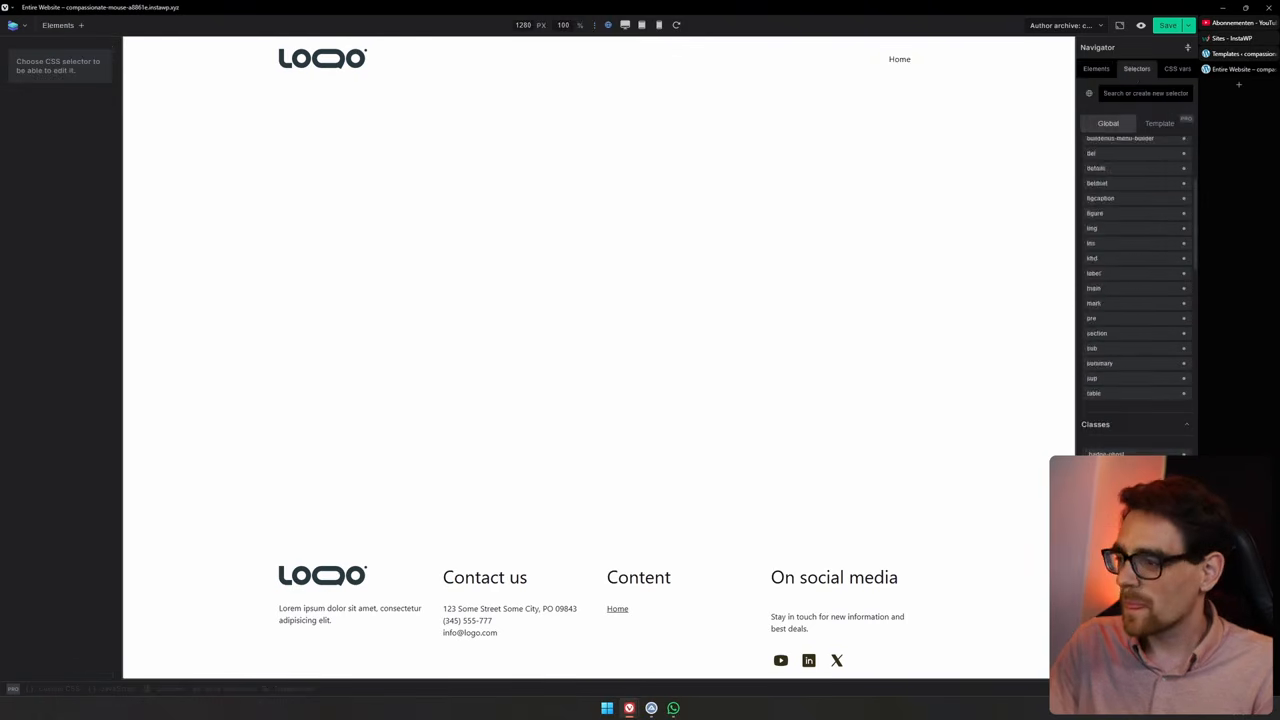
{"action": "scroll", "coordinate": [1115, 350], "scroll_direction": "up", "scroll_amount": 3}
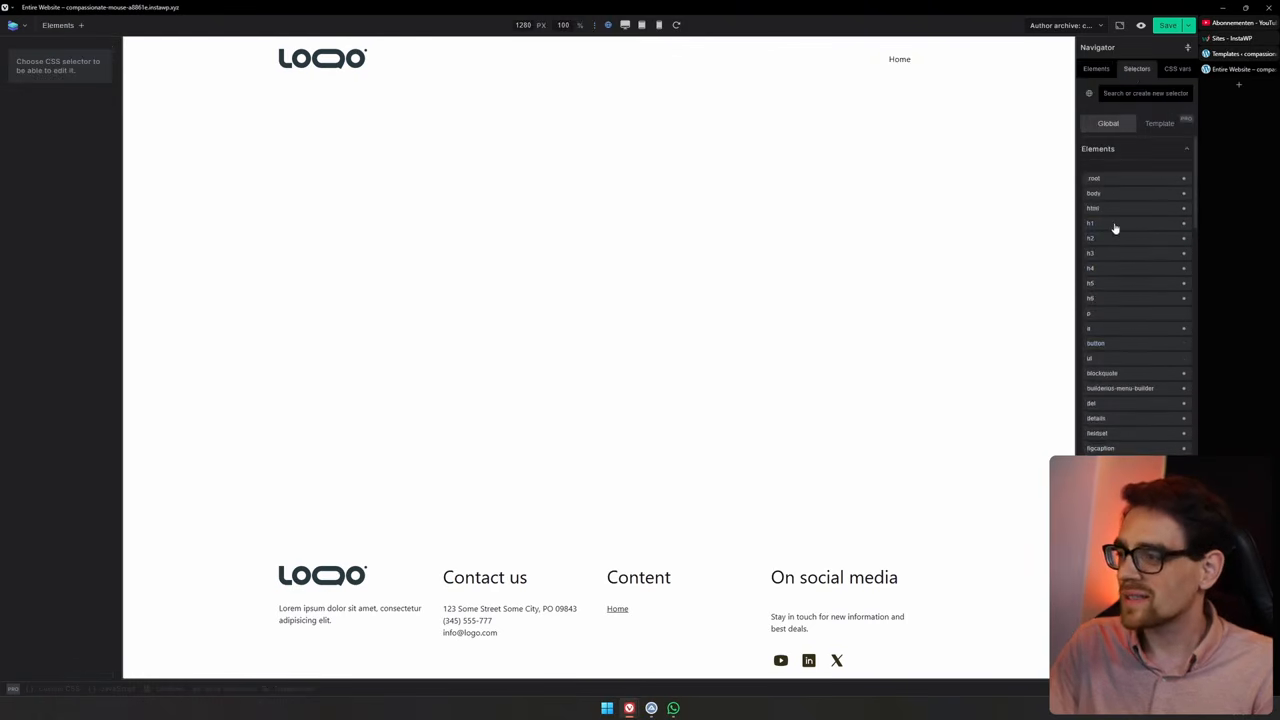
{"action": "left_click", "coordinate": [1115, 225]}
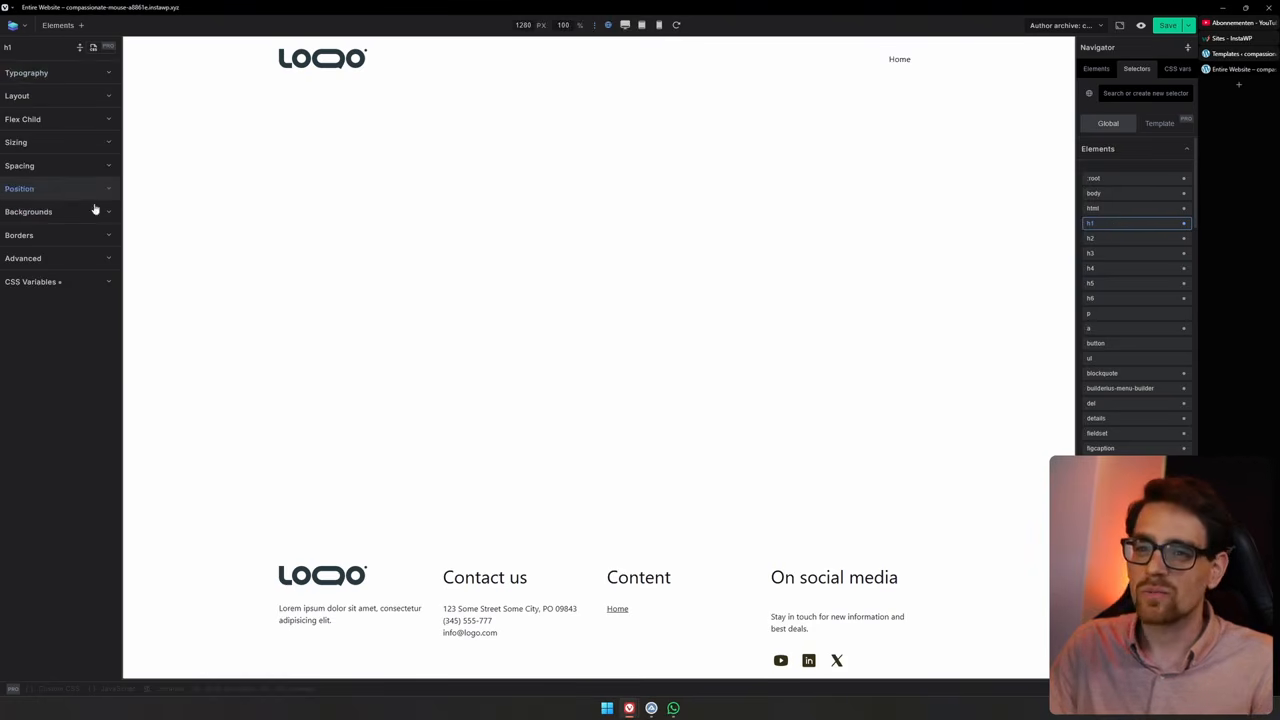
{"action": "left_click", "coordinate": [45, 73]}
{"action": "left_click", "coordinate": [50, 74]}
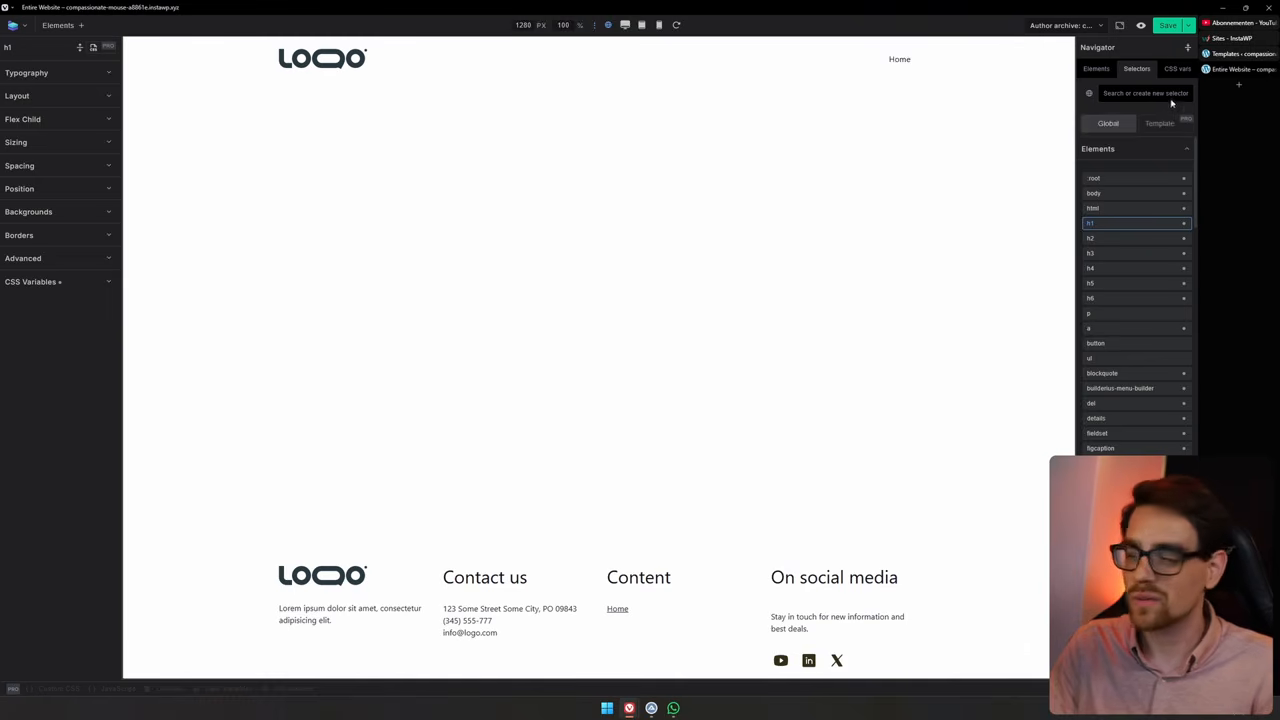
{"action": "left_click", "coordinate": [1175, 69]}
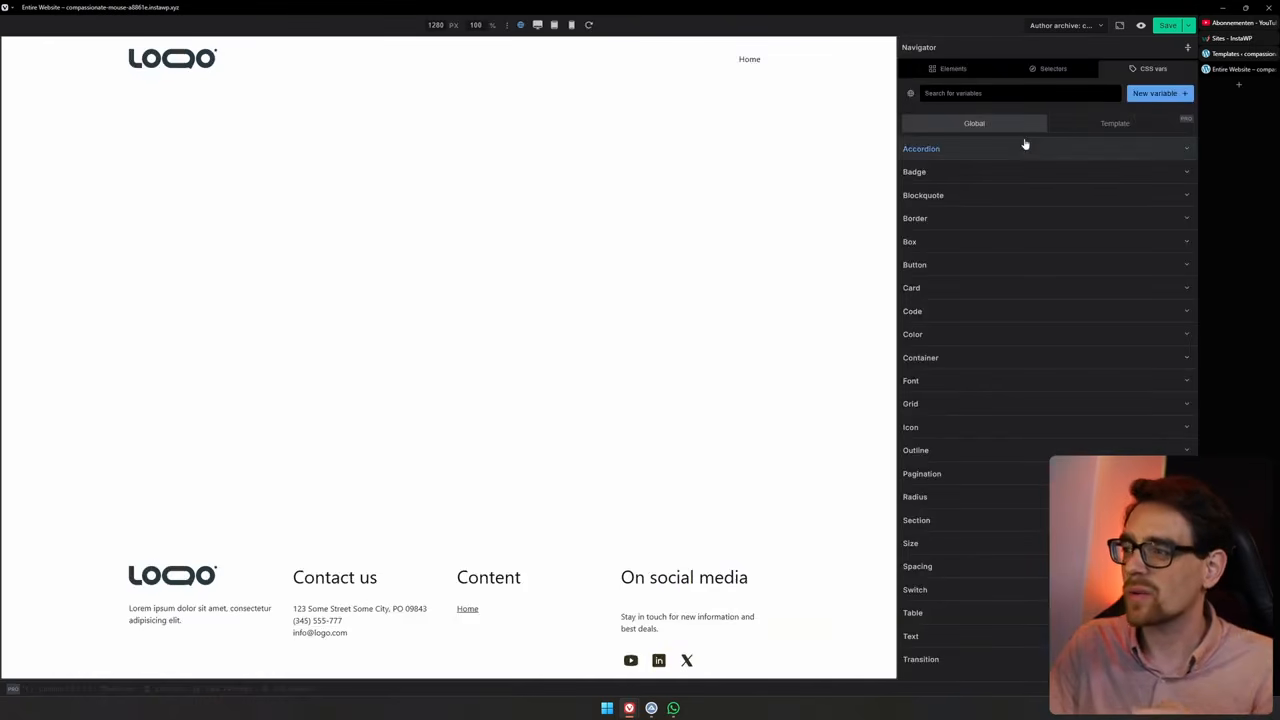
{"action": "left_click", "coordinate": [1011, 271]}
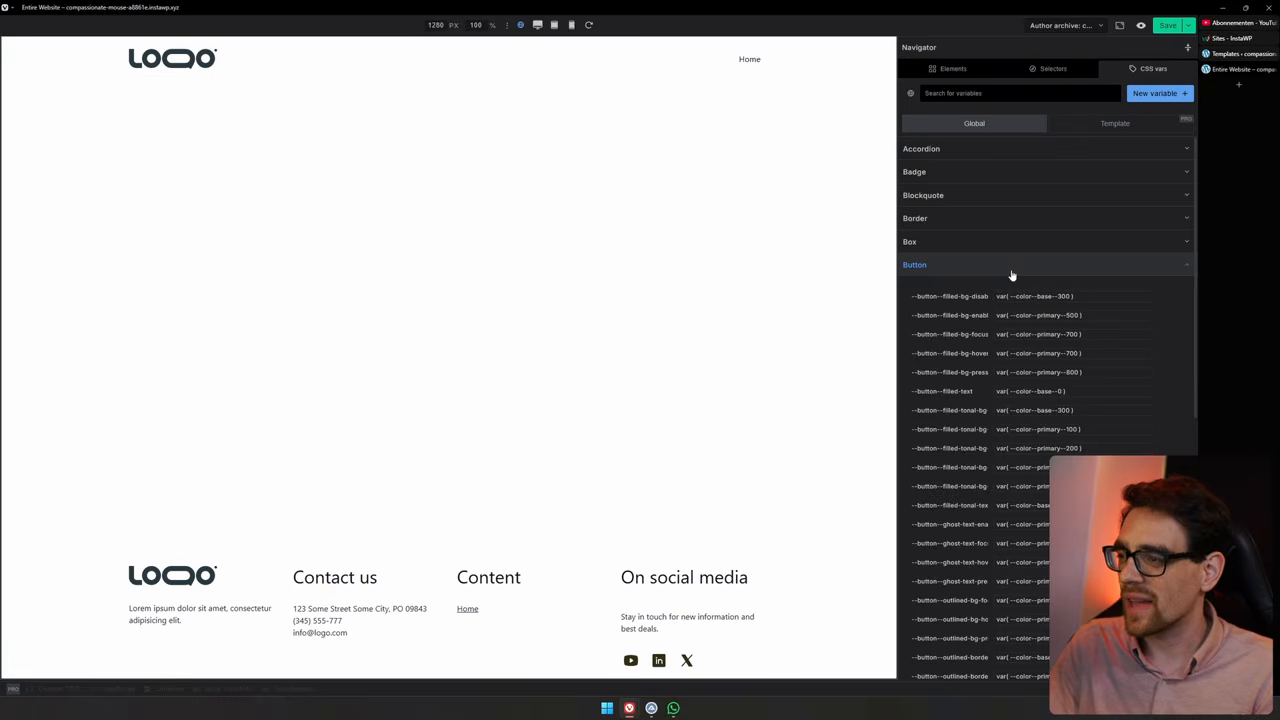
{"action": "left_click", "coordinate": [1011, 271]}
Insert a section element into the main page content
{"action": "left_click", "coordinate": [560, 200]}
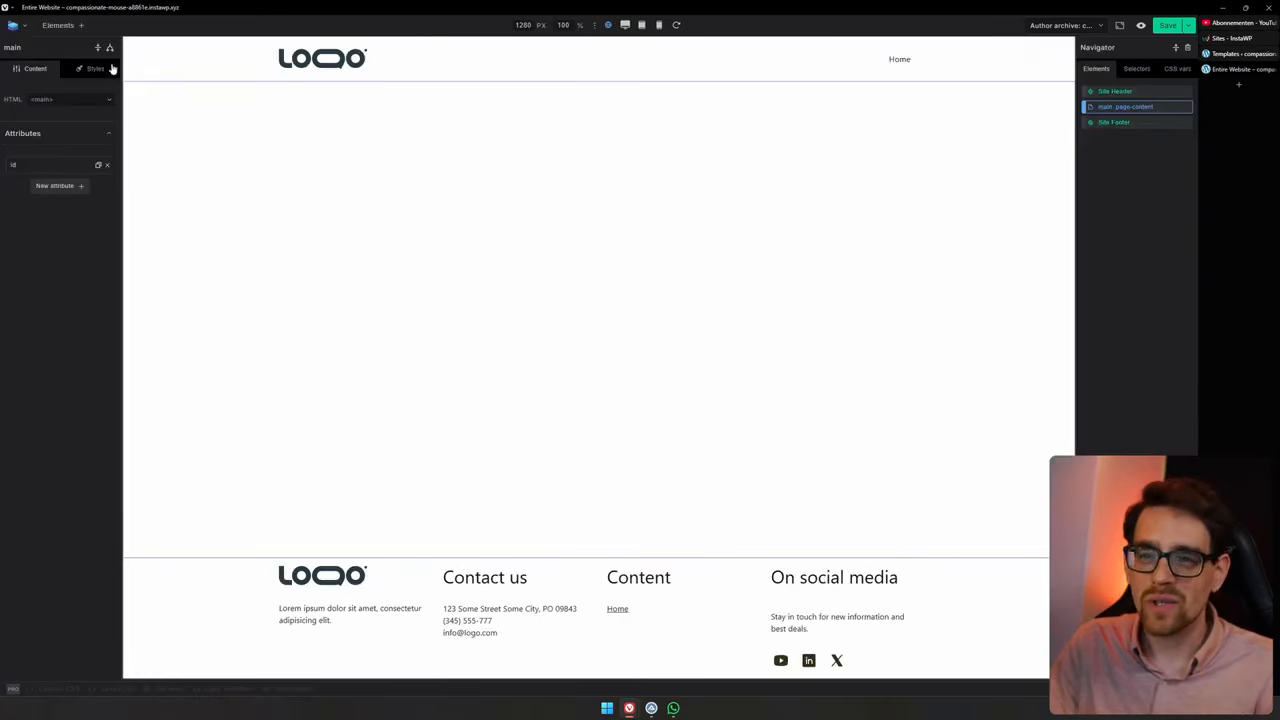
{"action": "left_click", "coordinate": [65, 28]}
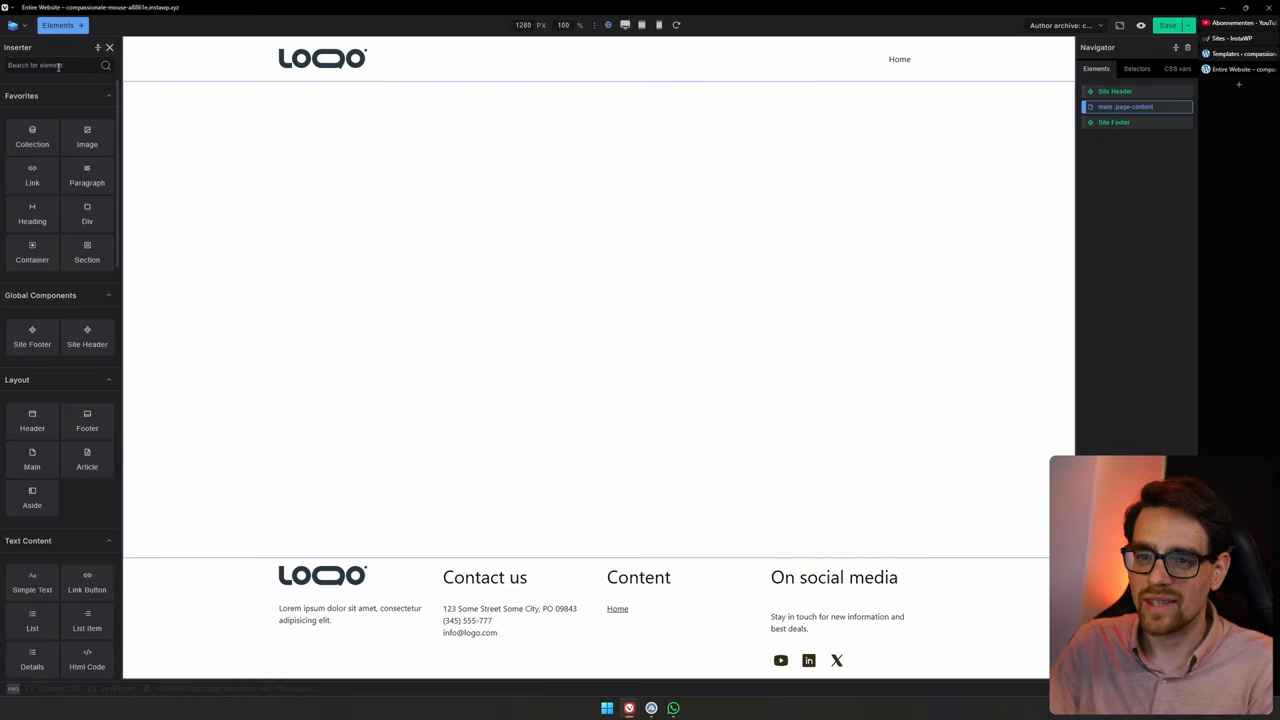
{"action": "type", "text": "section"}
{"action": "key", "text": "Return"}
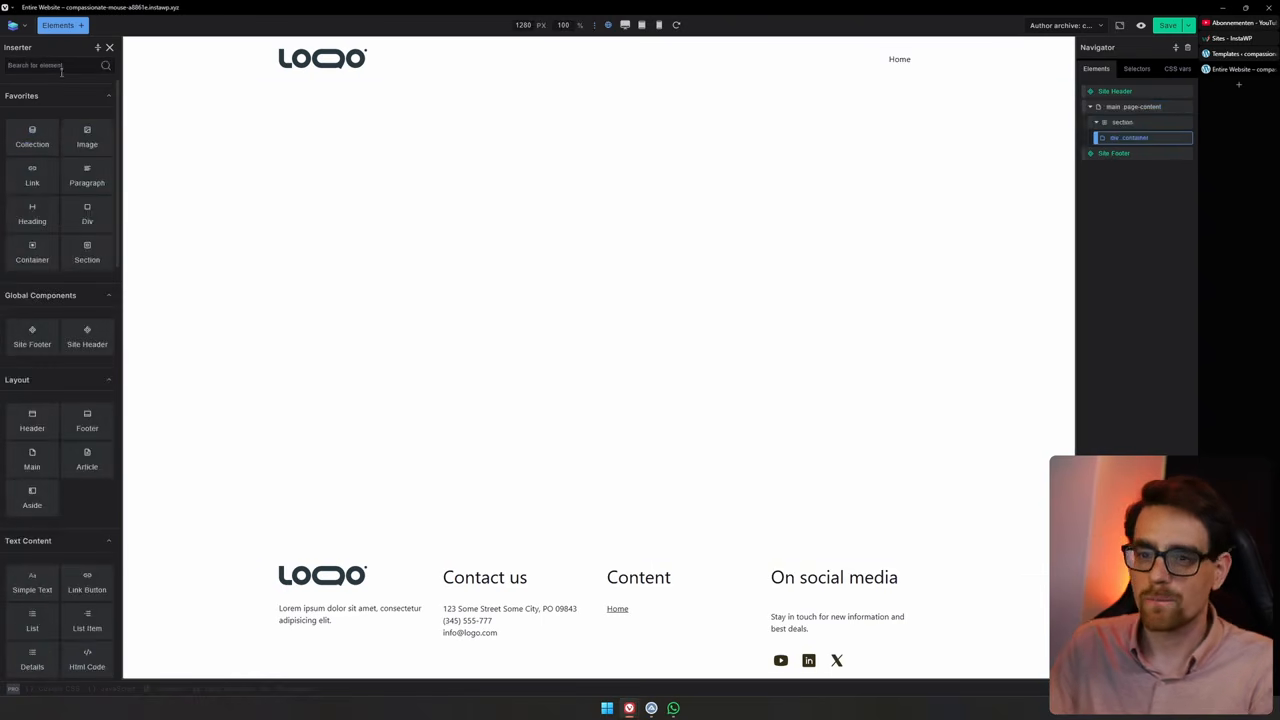
Add a heading and a paragraph inside the section's container
{"action": "left_click", "coordinate": [33, 212]}
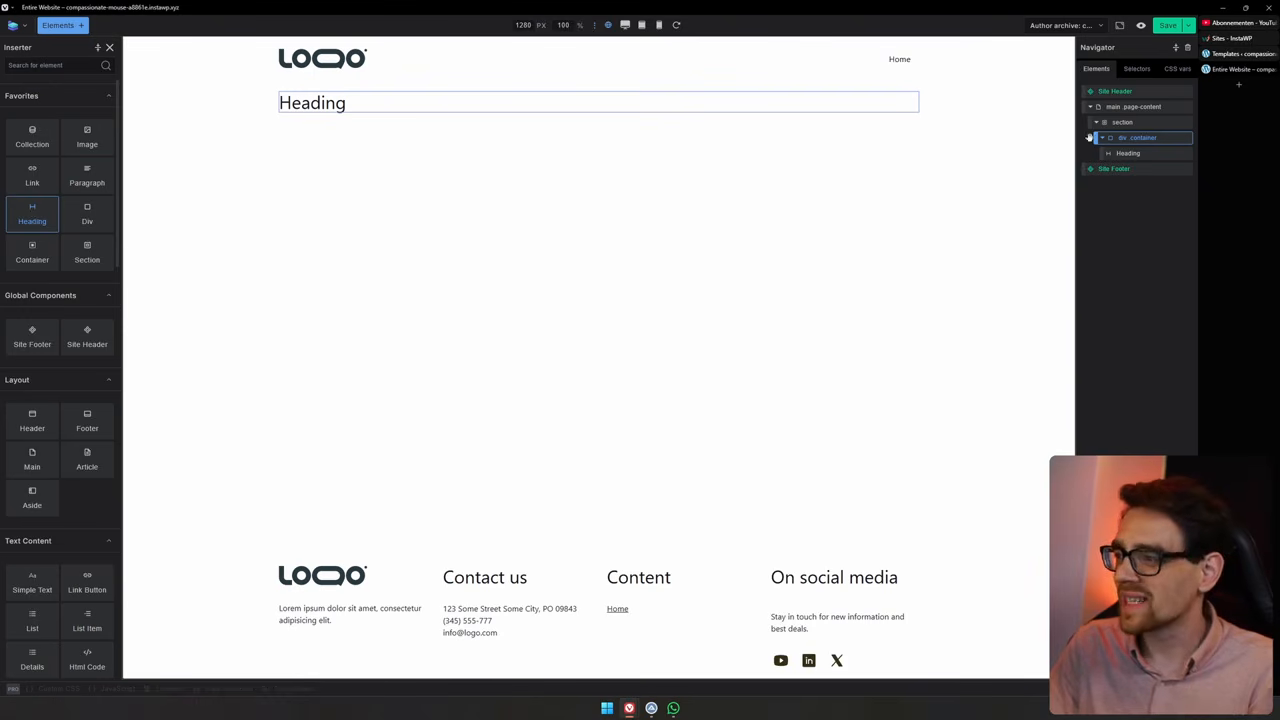
{"action": "left_click", "coordinate": [87, 180]}
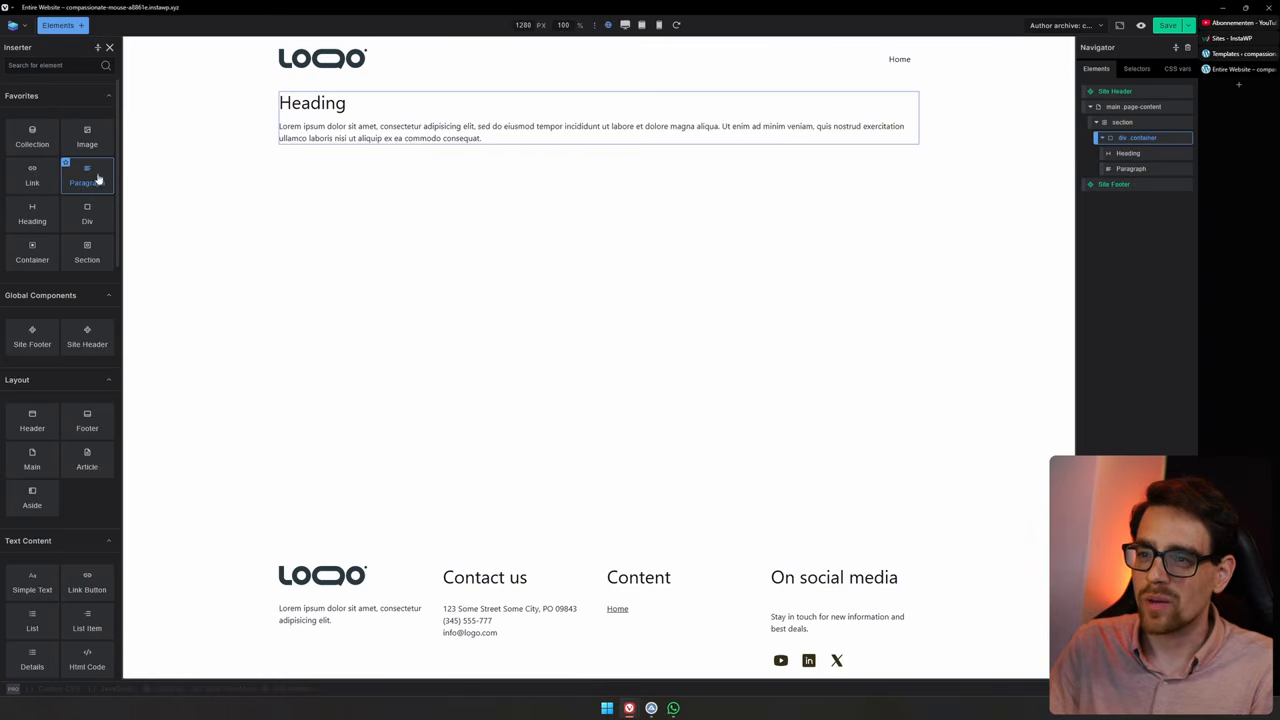
Change the heading text to Coming Soon and set its level to H1
{"action": "double_click", "coordinate": [321, 103]}
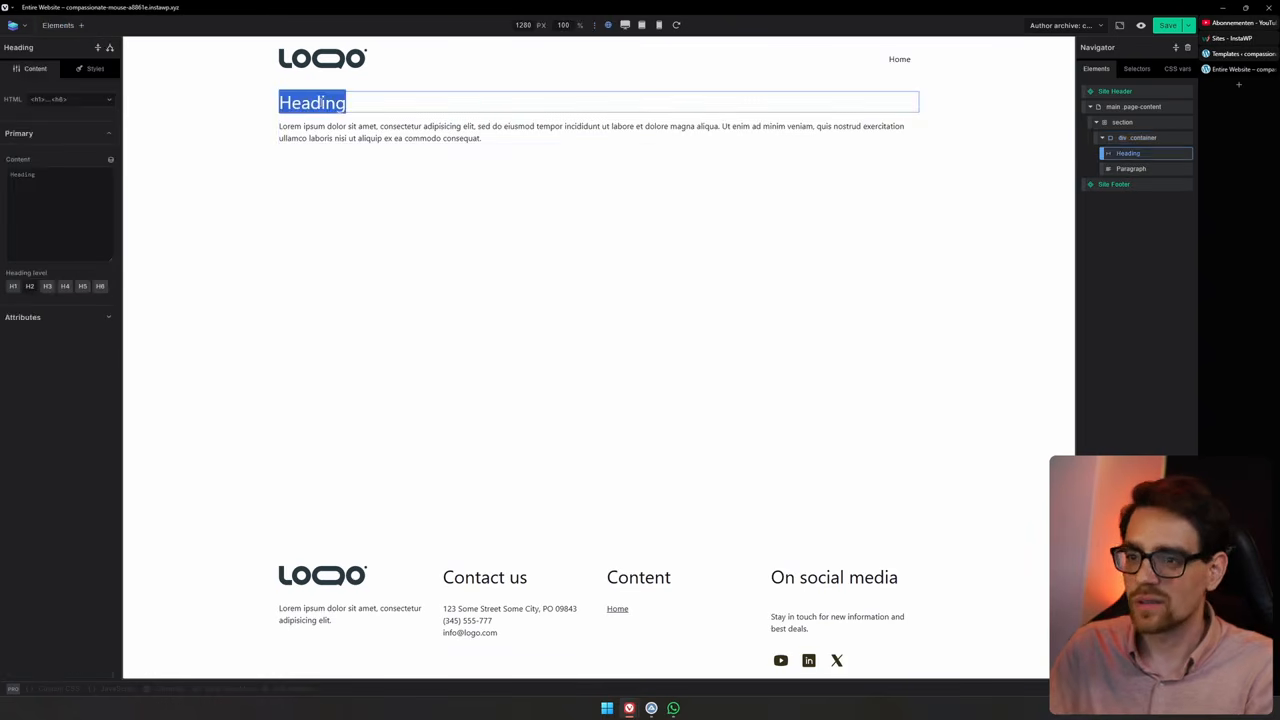
{"action": "type", "text": "Coming Soon"}
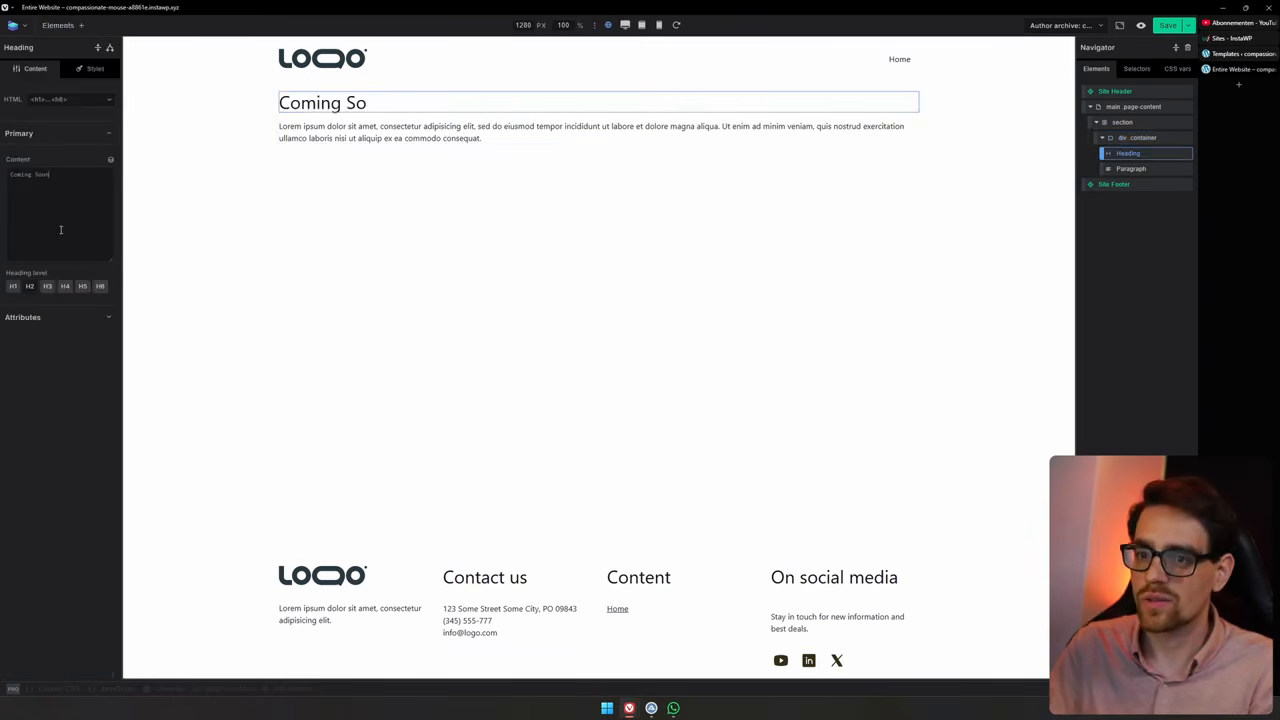
{"action": "left_click", "coordinate": [13, 286]}
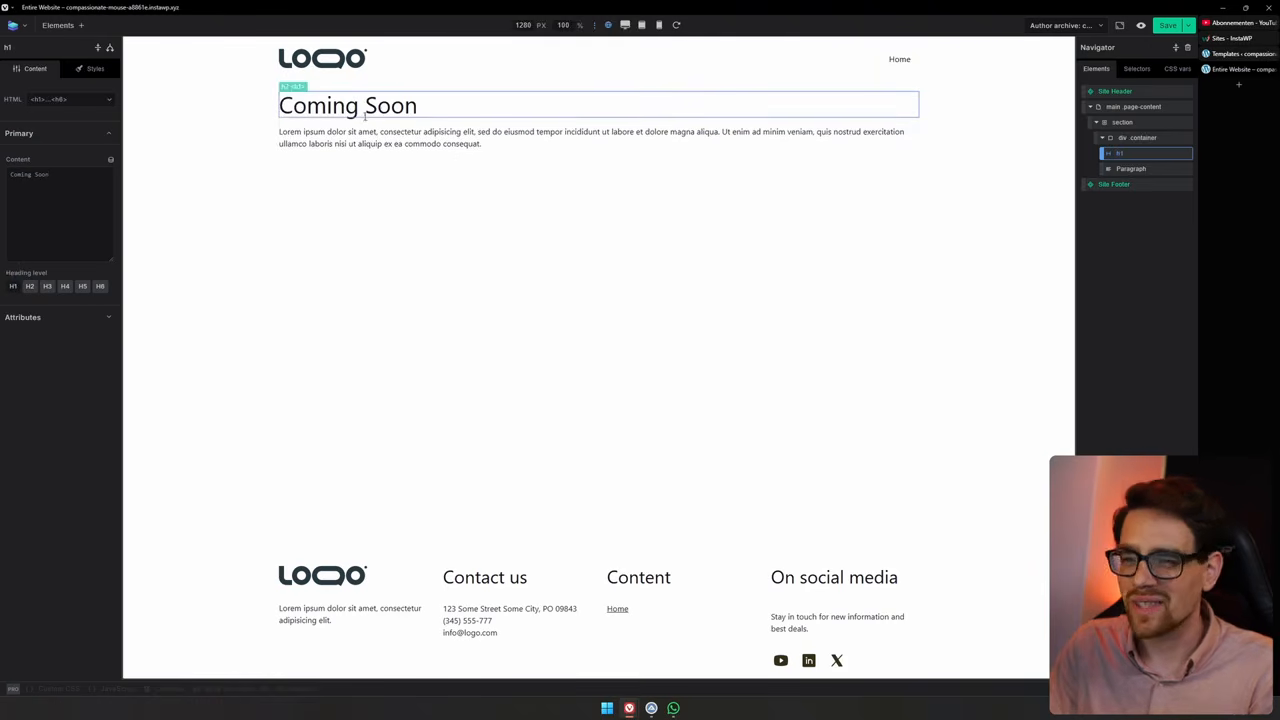
Assign the class coming-soon to the section
{"action": "left_click", "coordinate": [88, 69]}
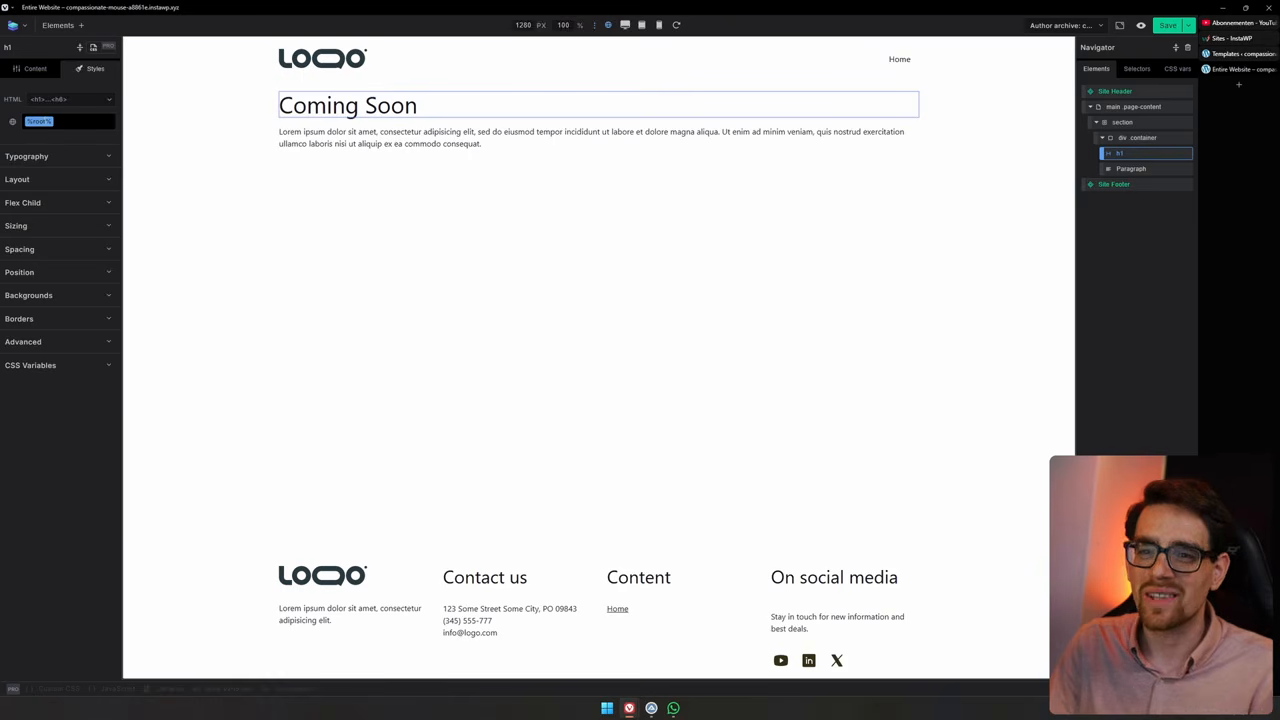
{"action": "left_click", "coordinate": [66, 122]}
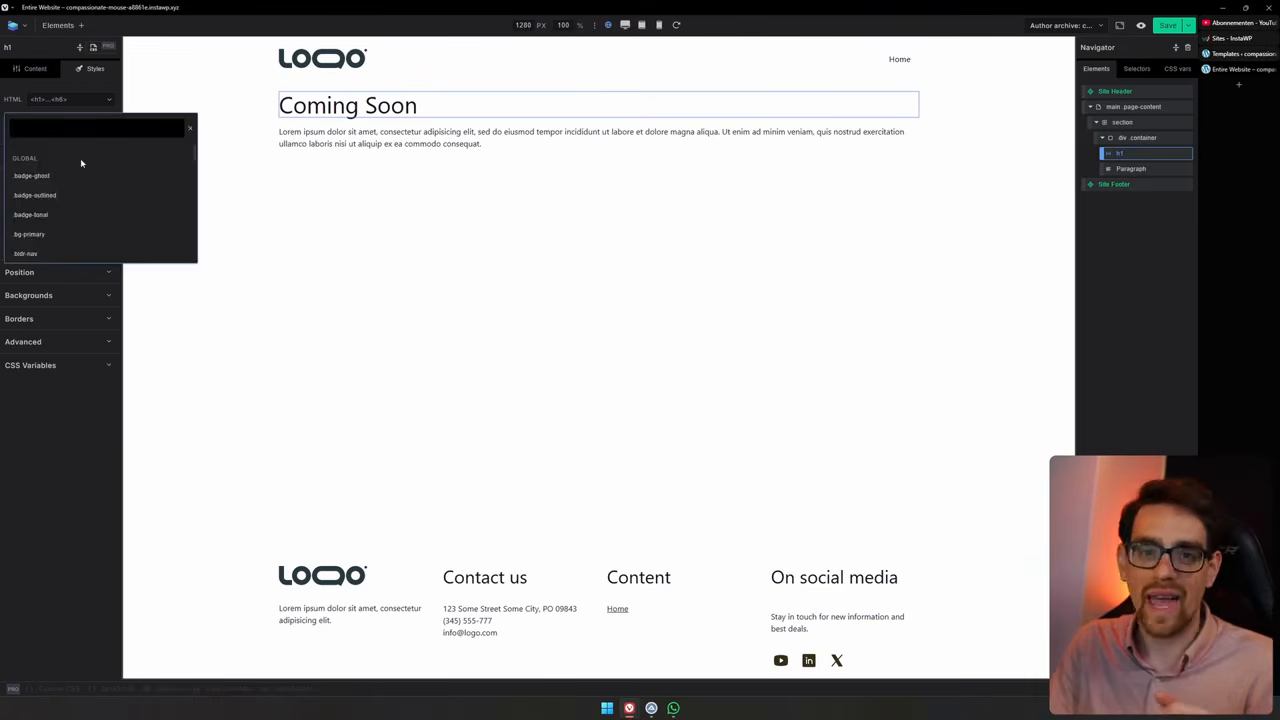
{"action": "left_click", "coordinate": [1161, 122]}
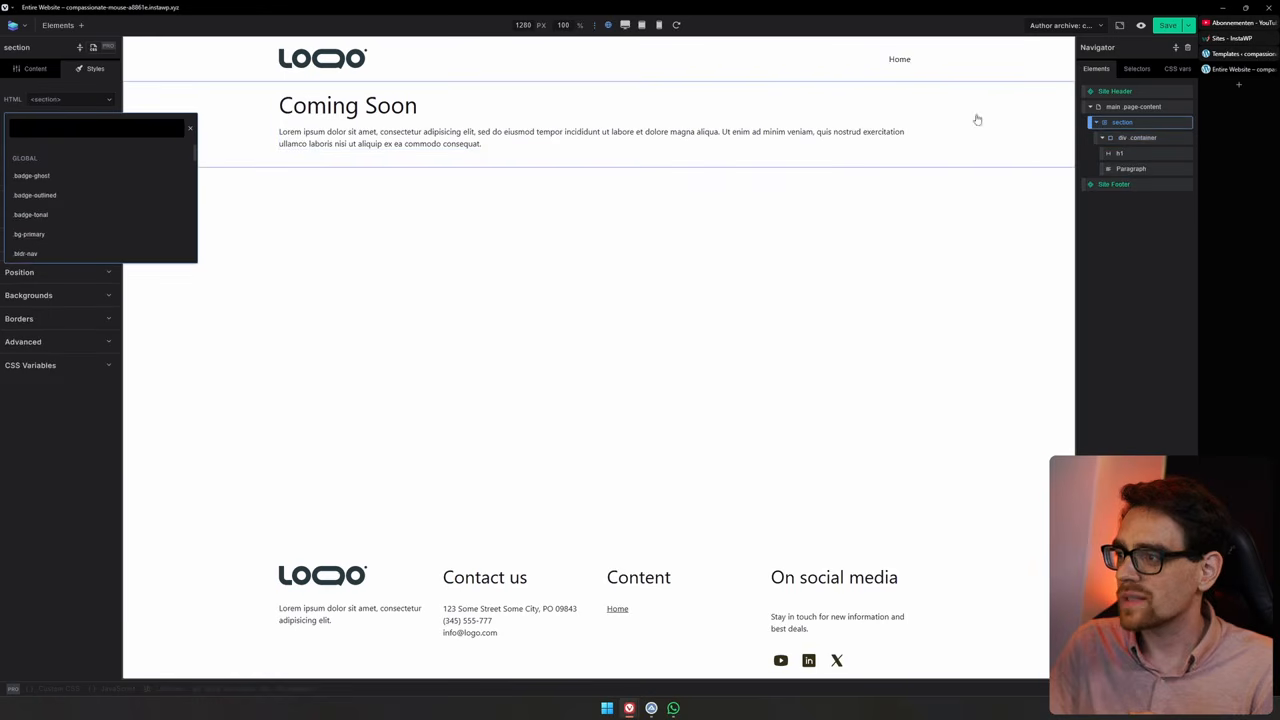
{"action": "left_click", "coordinate": [80, 118]}
{"action": "type", "text": "comm"}
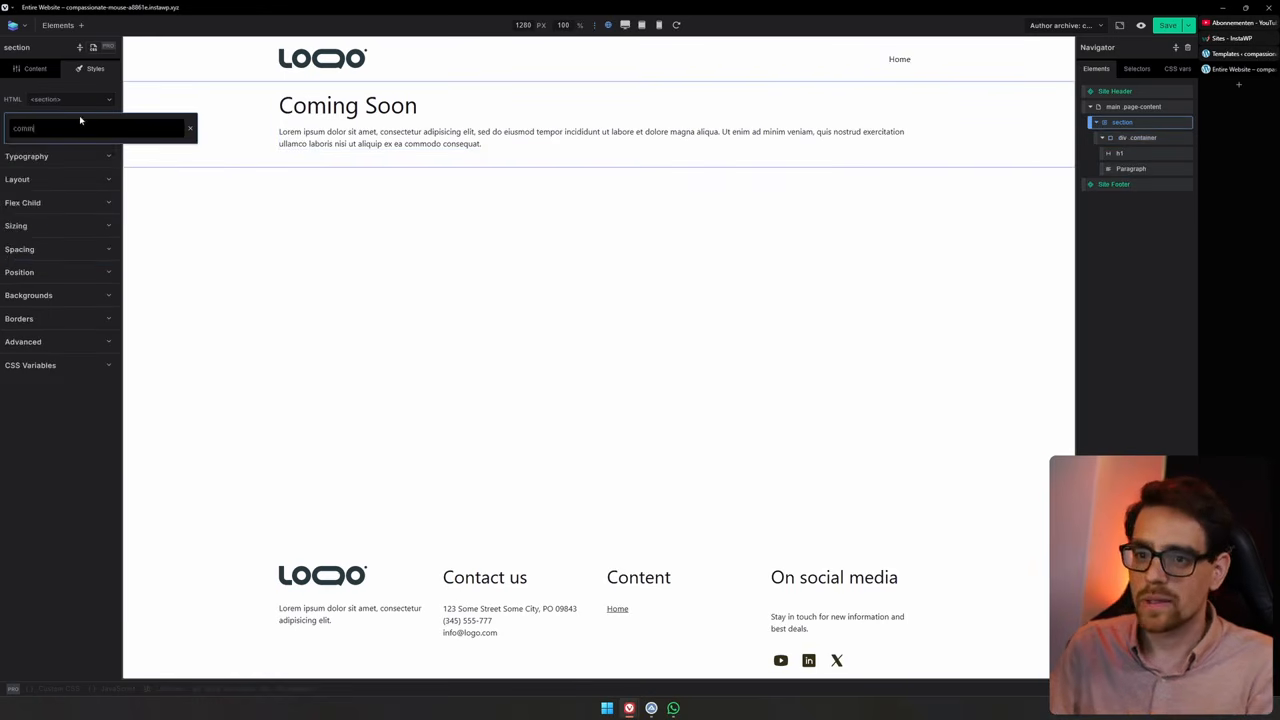
{"action": "type", "text": "g-soon"}
{"action": "key", "text": "Return"}
Add the class coming-soon-wrapper to the section's container div
{"action": "left_click", "coordinate": [453, 107]}
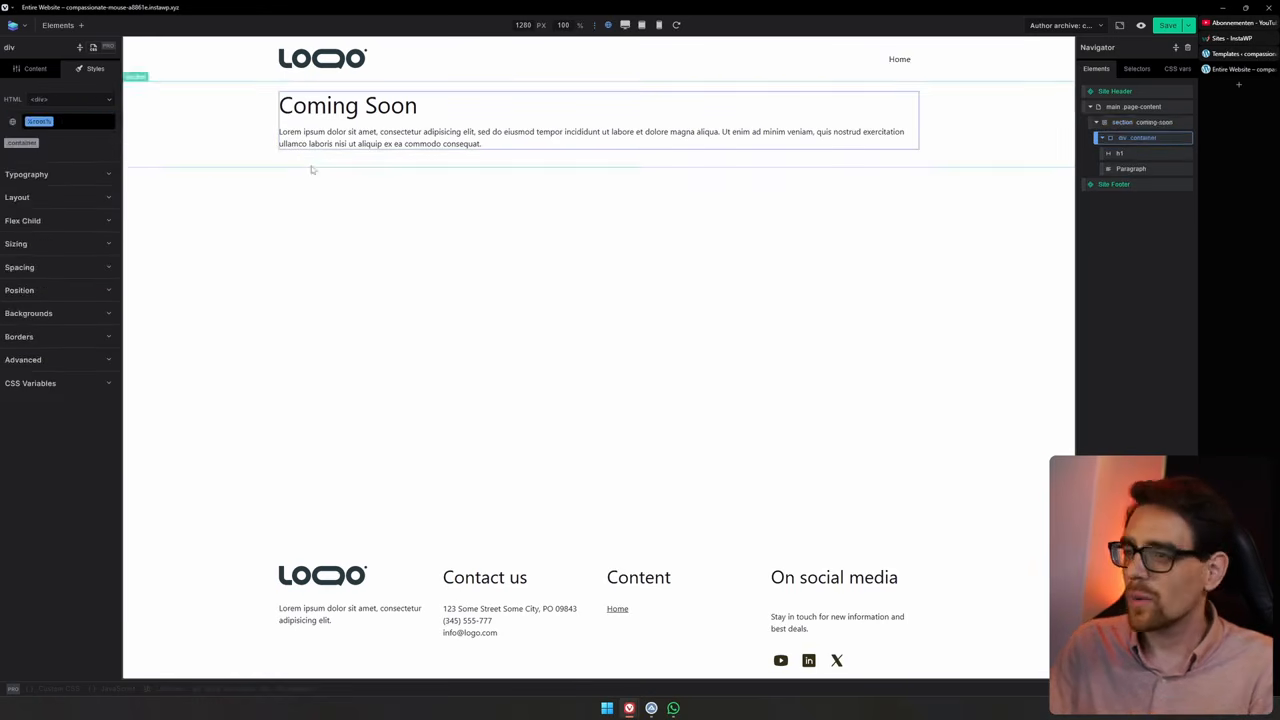
{"action": "left_click", "coordinate": [67, 127]}
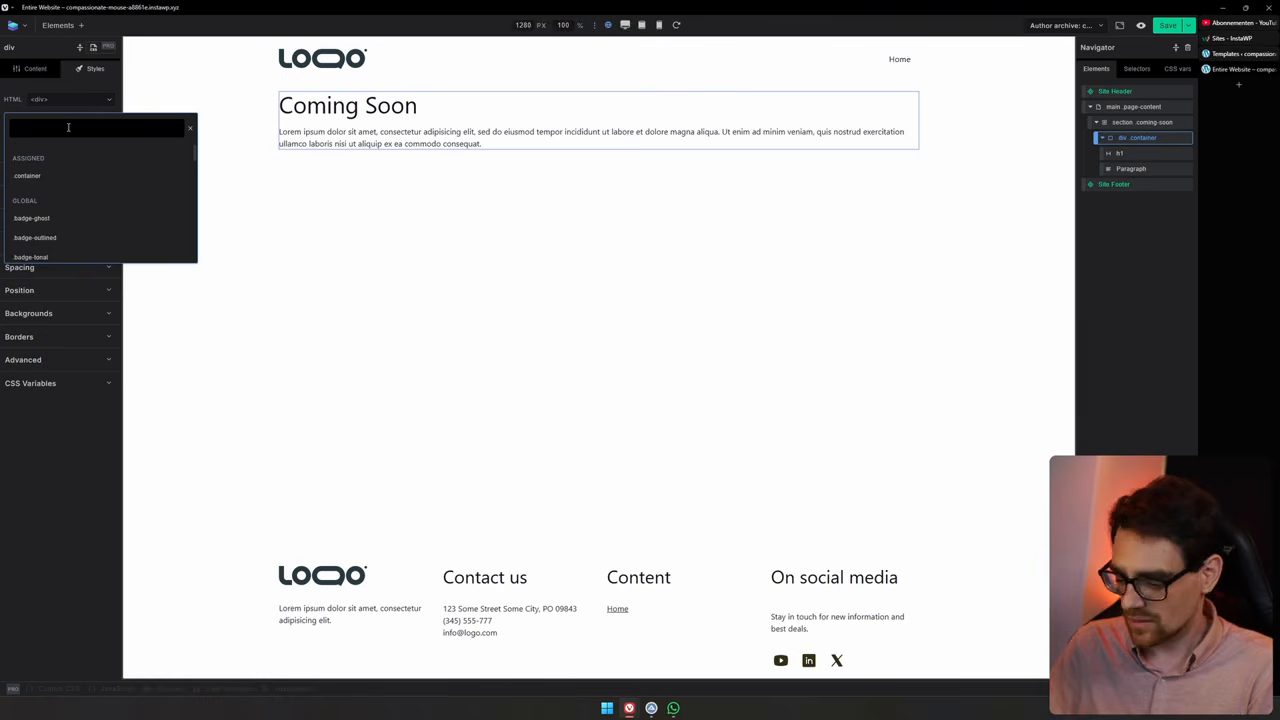
{"action": "type", "text": "coming-soon-wrapper"}
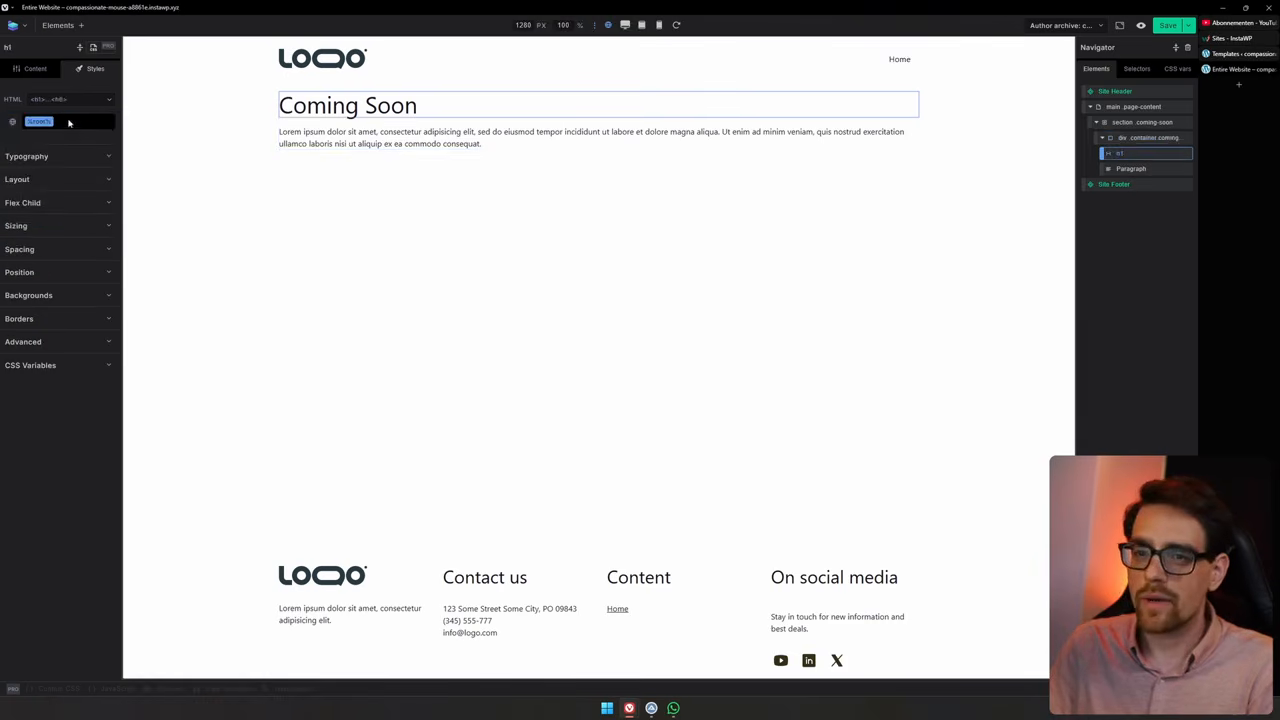
Add the class coming-soon-header to the H1 heading
{"action": "left_click", "coordinate": [68, 122]}
{"action": "type", "text": "comming-soon-h1"}
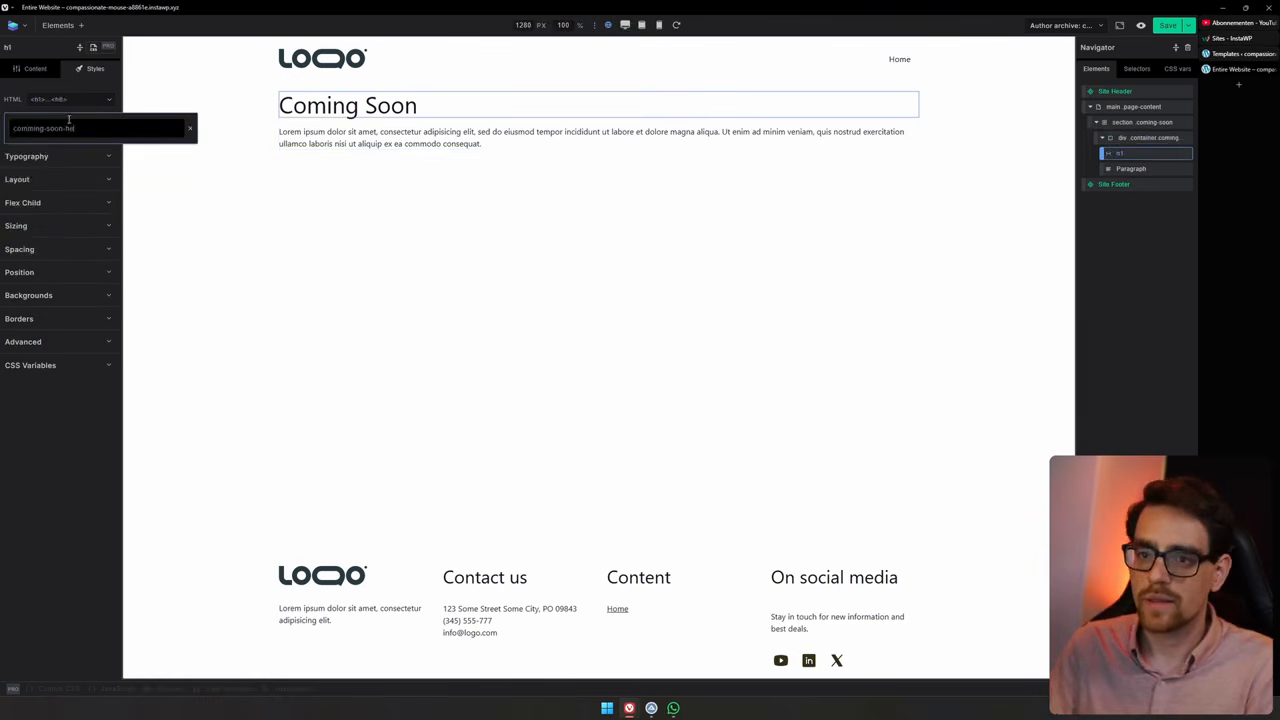
{"action": "key", "text": "Return"}
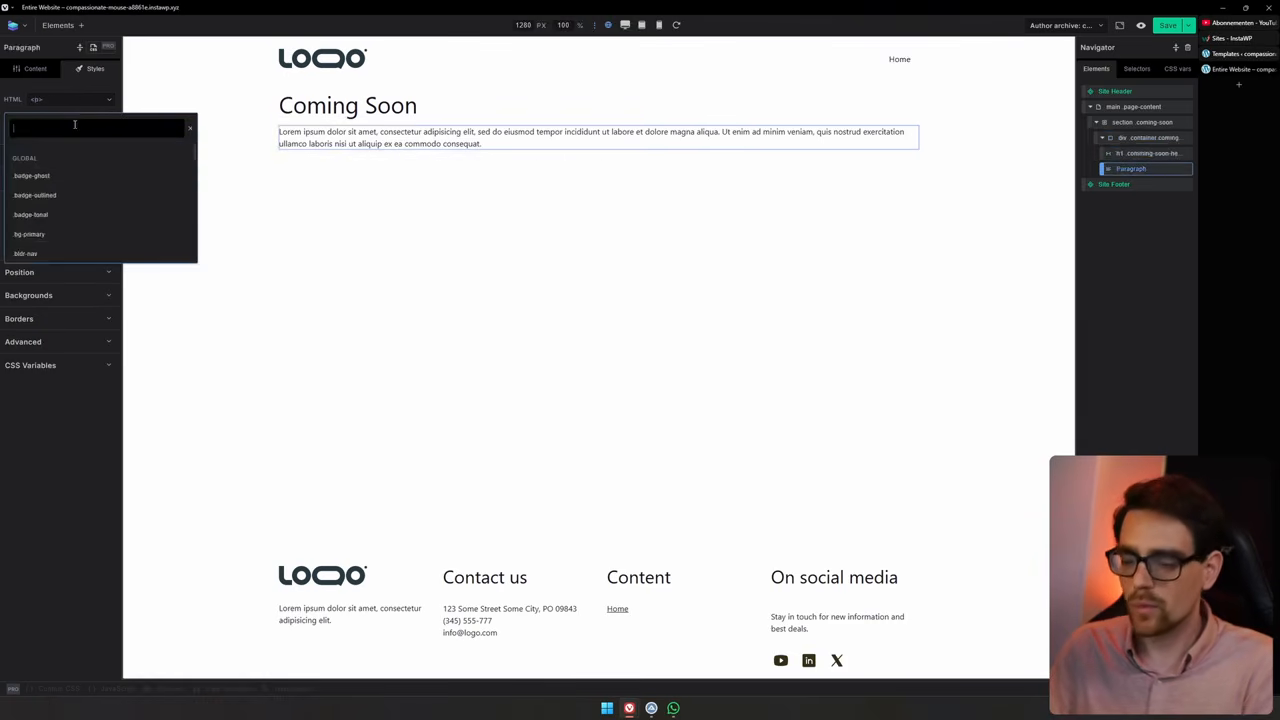
Add the class coming-soon-paragraph to the paragraph
{"action": "type", "text": "head"}
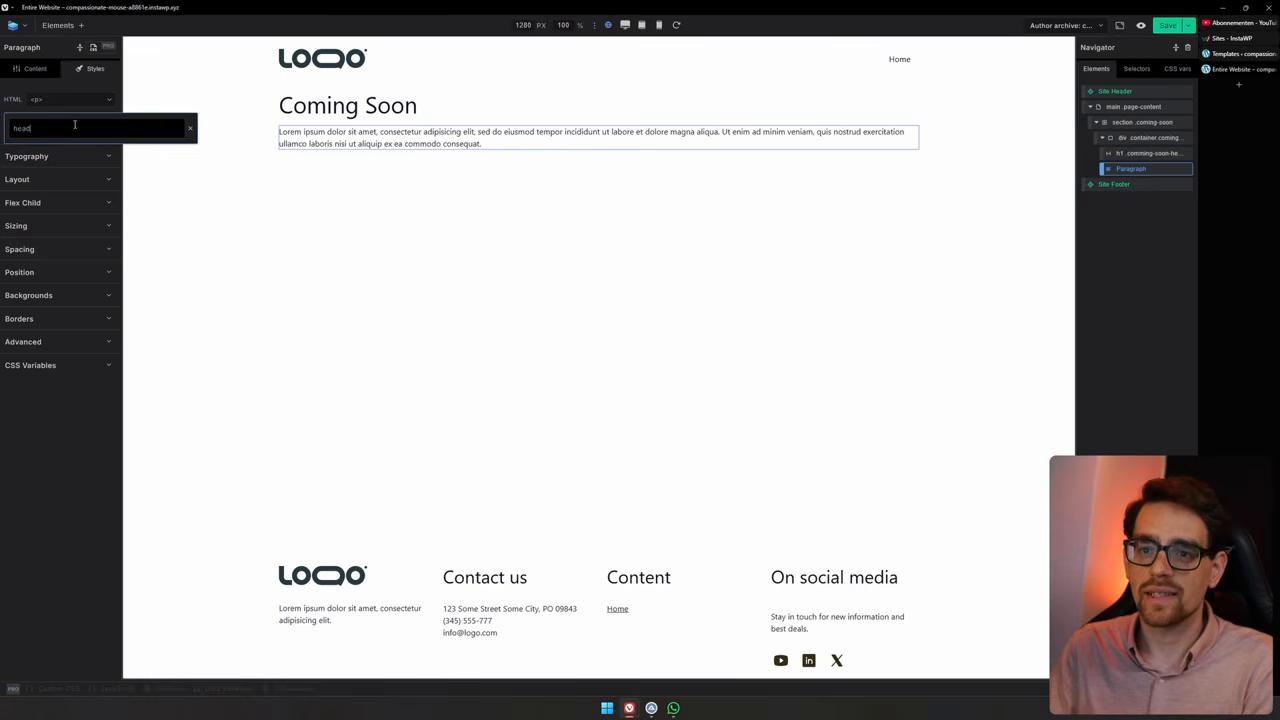
{"action": "key", "text": "BackSpace"}
{"action": "key", "text": "BackSpace"}
{"action": "key", "text": "BackSpace"}
{"action": "key", "text": "BackSpace"}
{"action": "type", "text": "coming-soon-paragraph"}
{"action": "key", "text": "Return"}
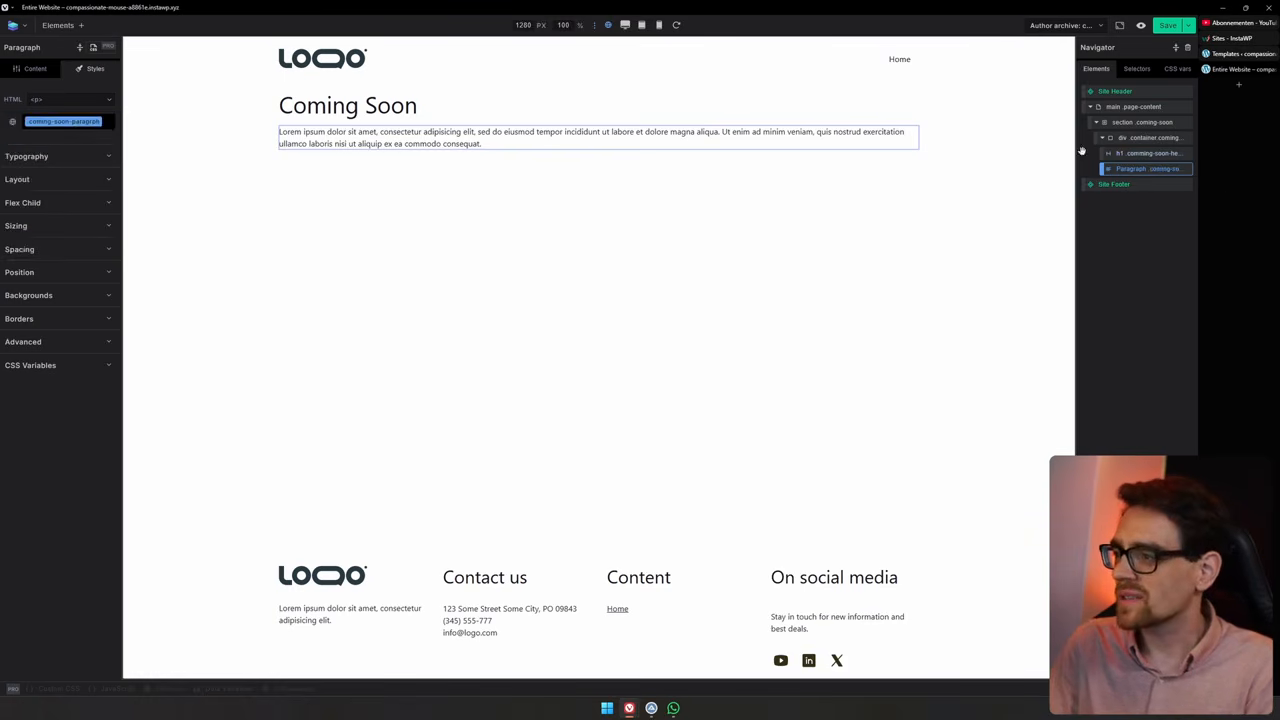
{"action": "left_click", "coordinate": [1148, 138]}
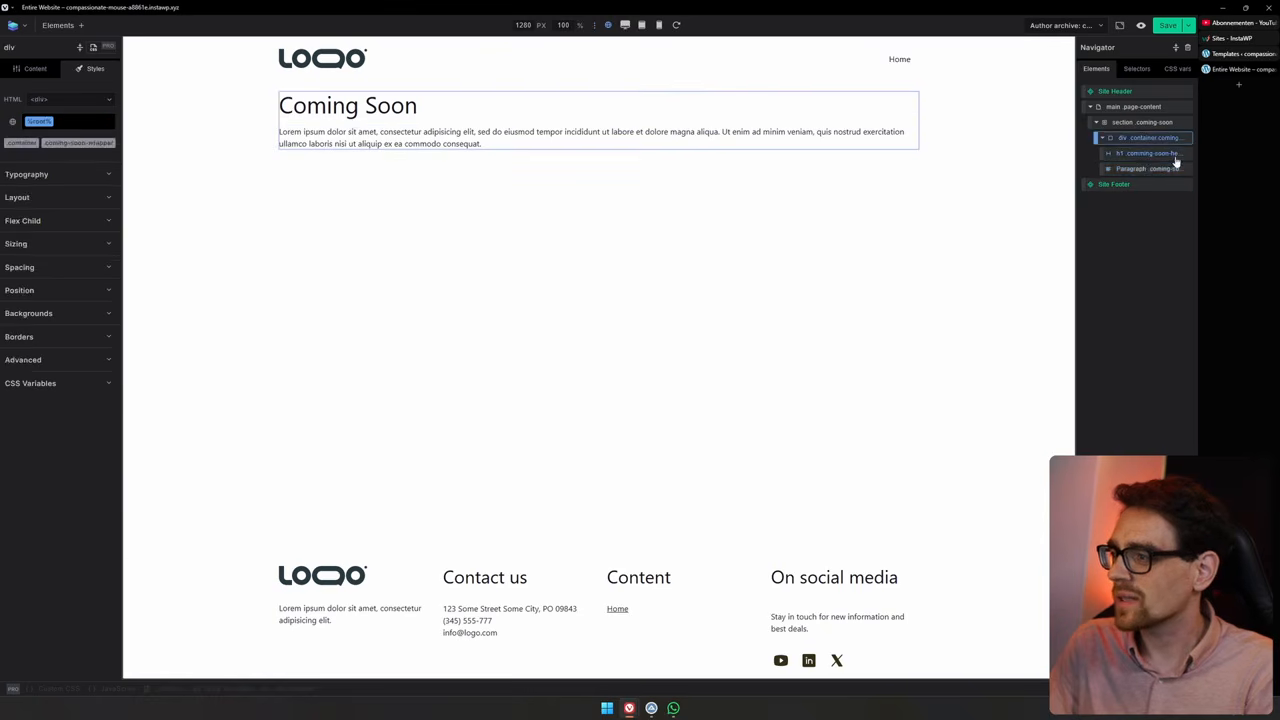
{"action": "left_click", "coordinate": [1176, 156]}
{"action": "left_click", "coordinate": [43, 144]}
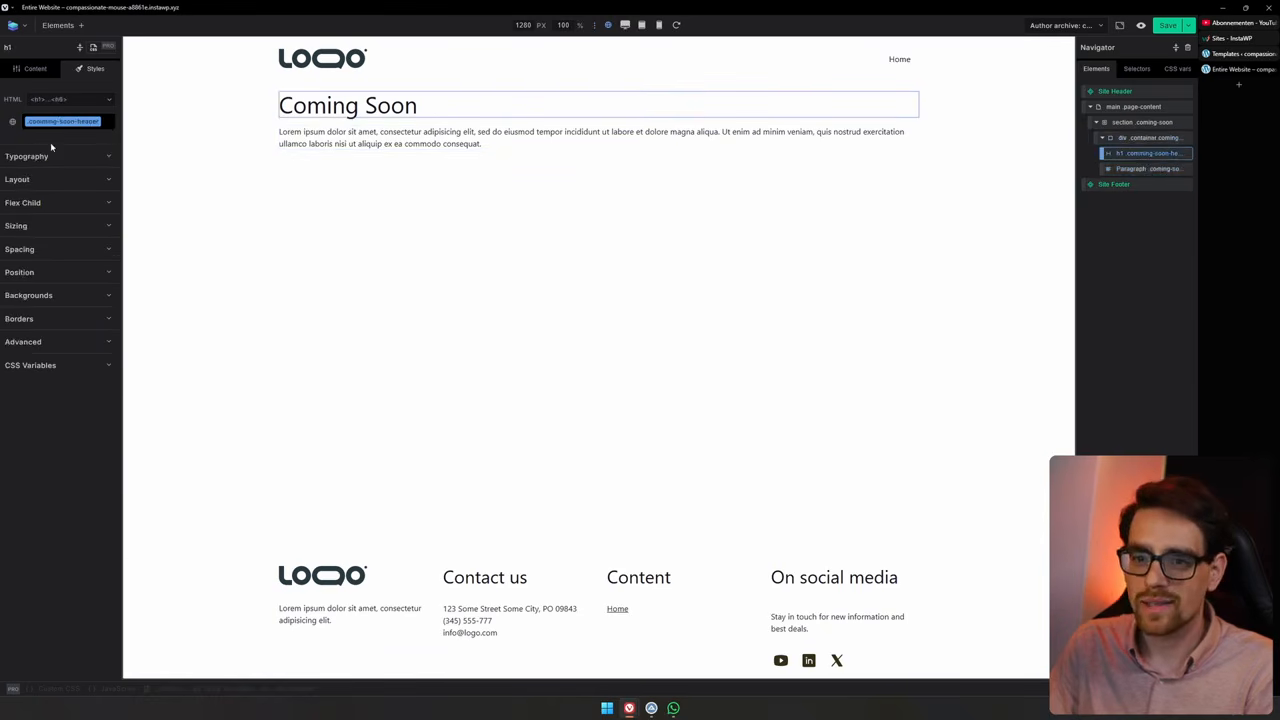
{"action": "left_click", "coordinate": [1166, 137]}
{"action": "left_click", "coordinate": [1169, 155]}
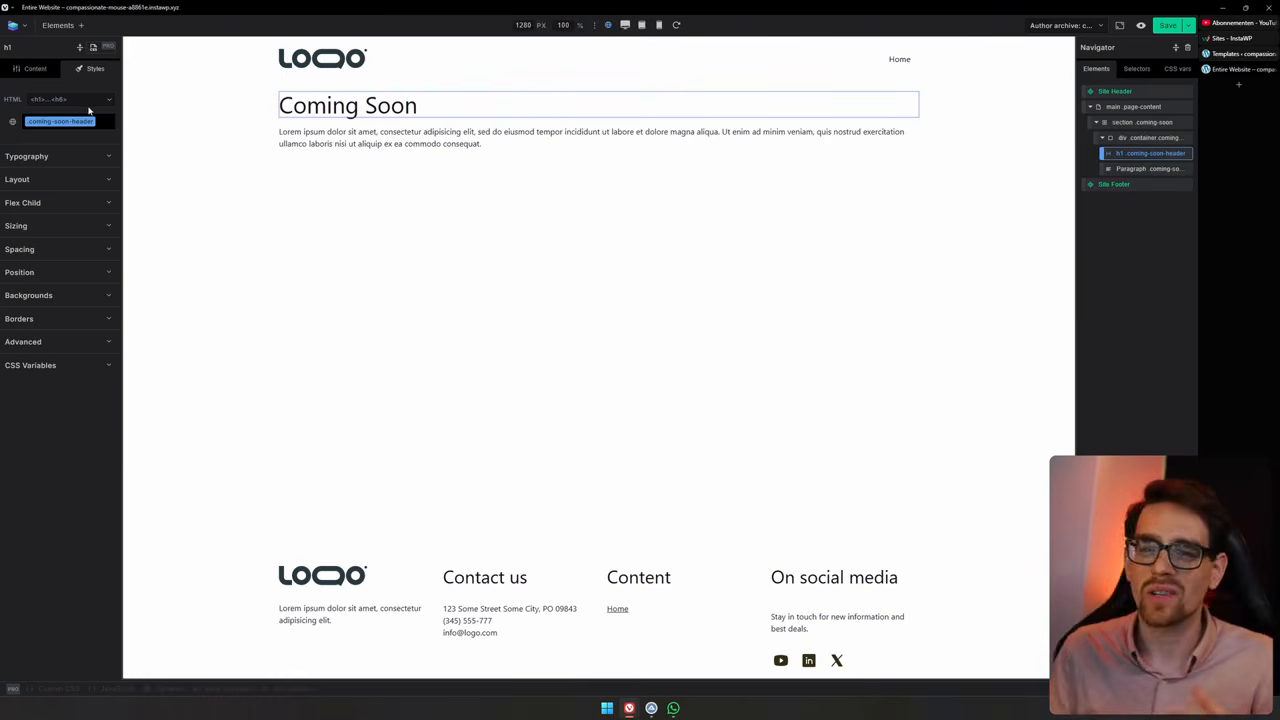
{"action": "left_click", "coordinate": [52, 157]}
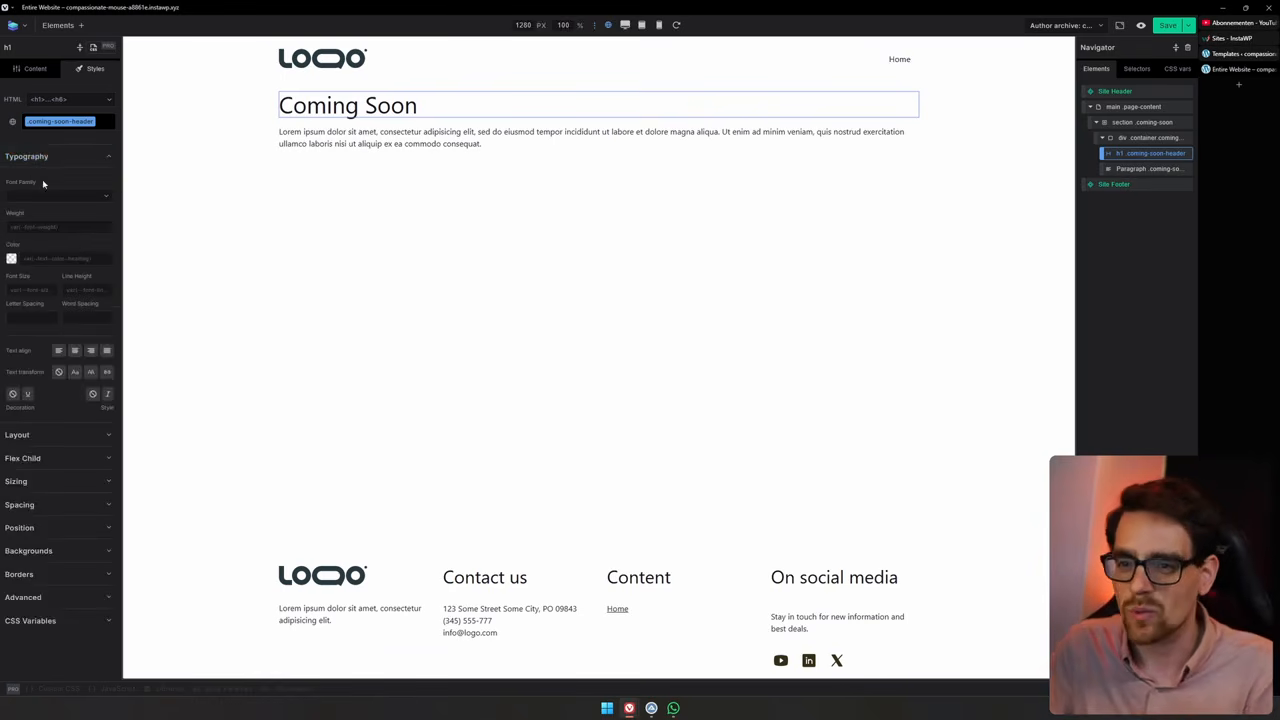
{"action": "left_click", "coordinate": [76, 160]}
{"action": "left_click", "coordinate": [58, 166]}
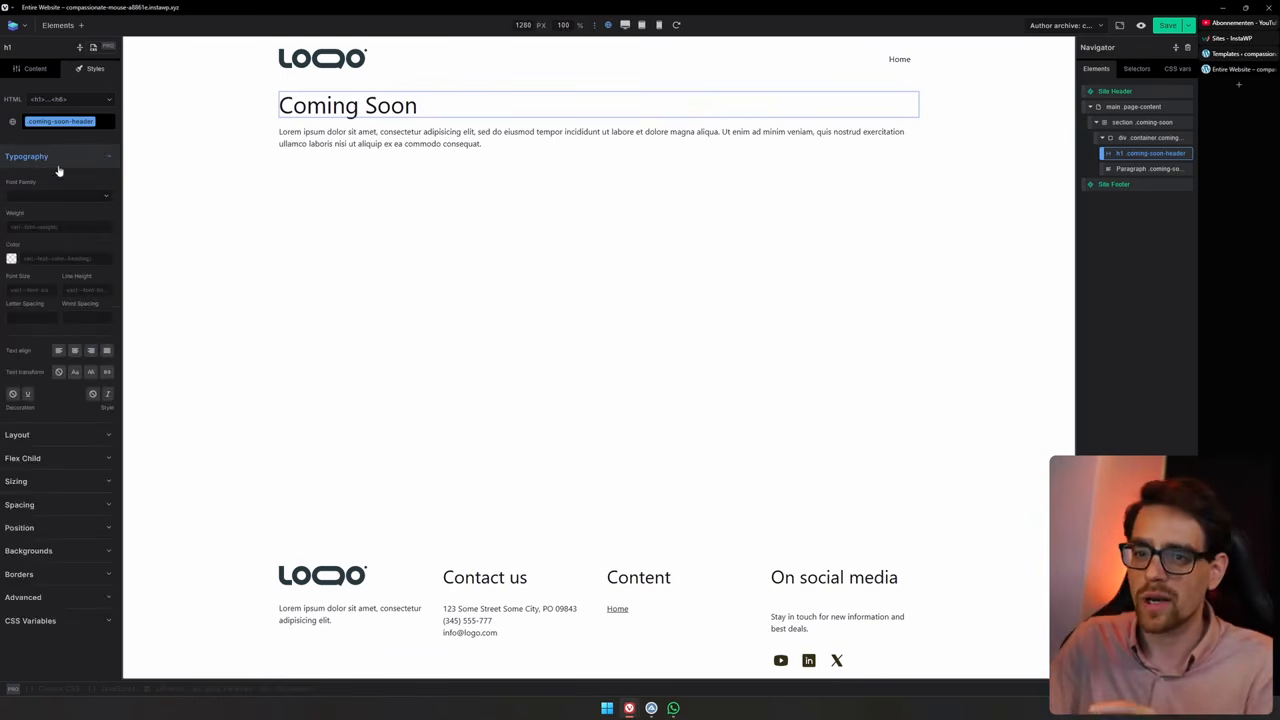
{"action": "left_click", "coordinate": [75, 351]}
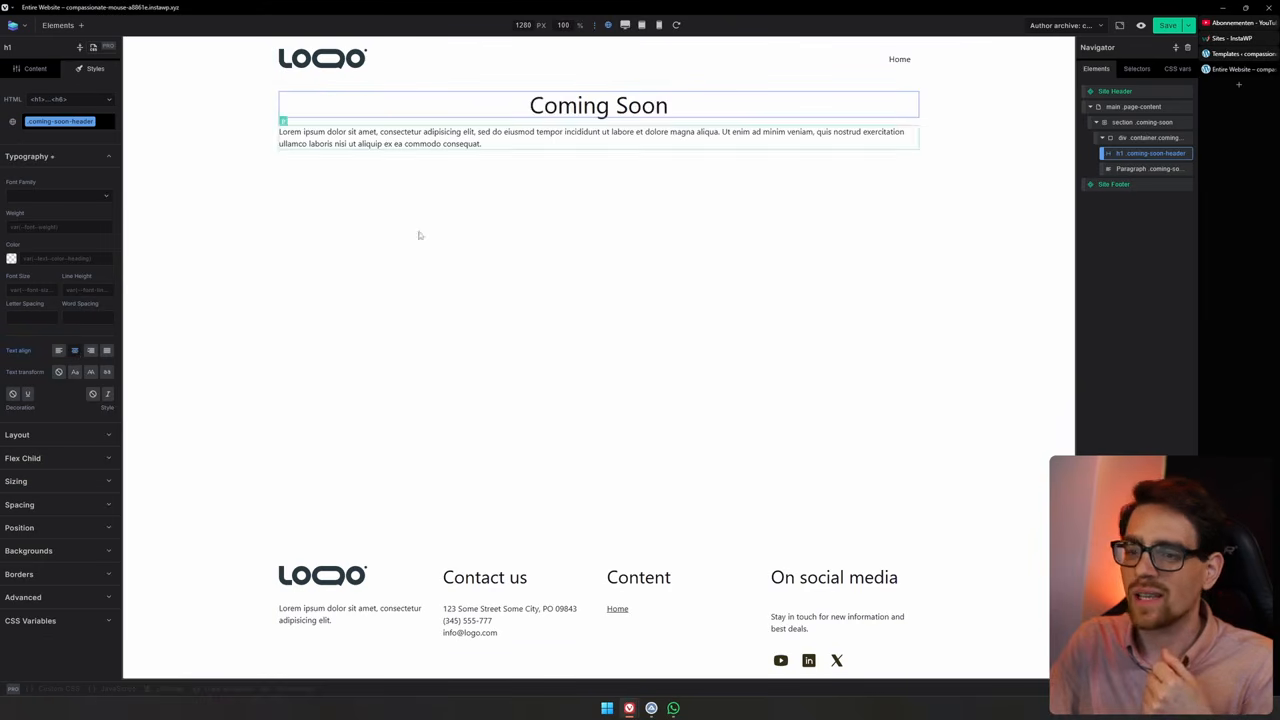
{"action": "left_click", "coordinate": [58, 351]}
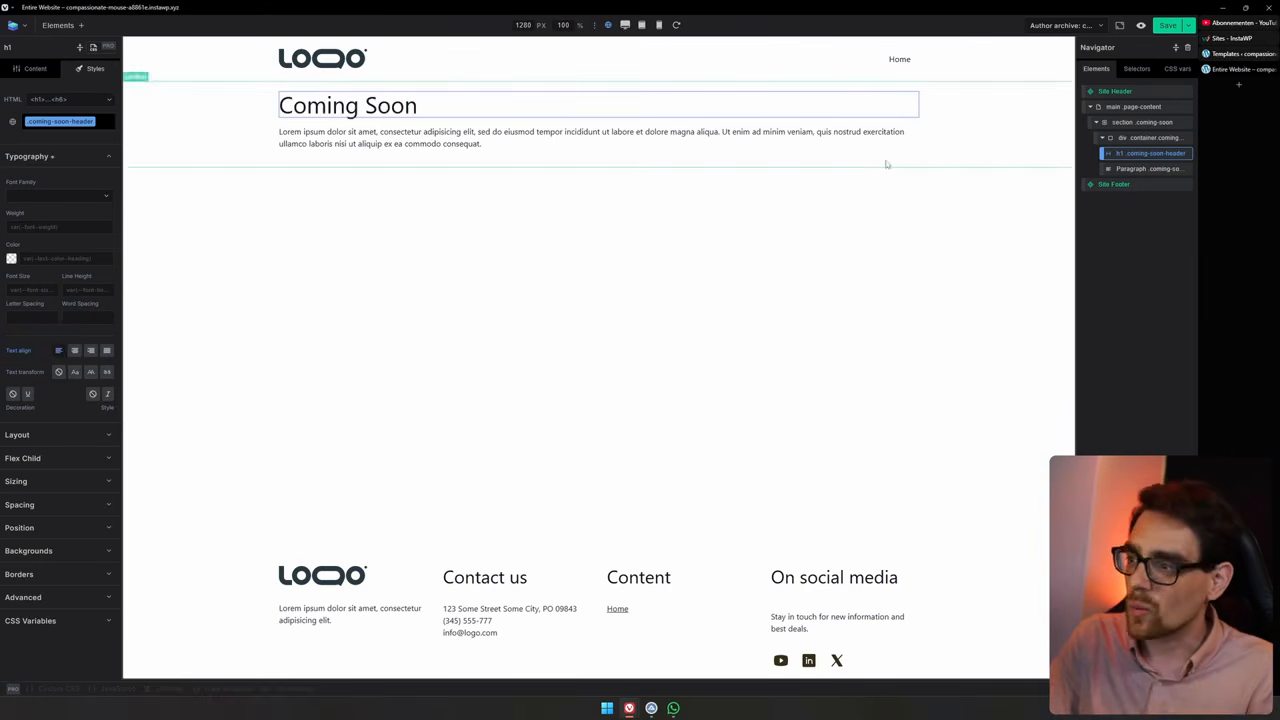
Set the container div's text alignment to center
{"action": "left_click", "coordinate": [1140, 139]}
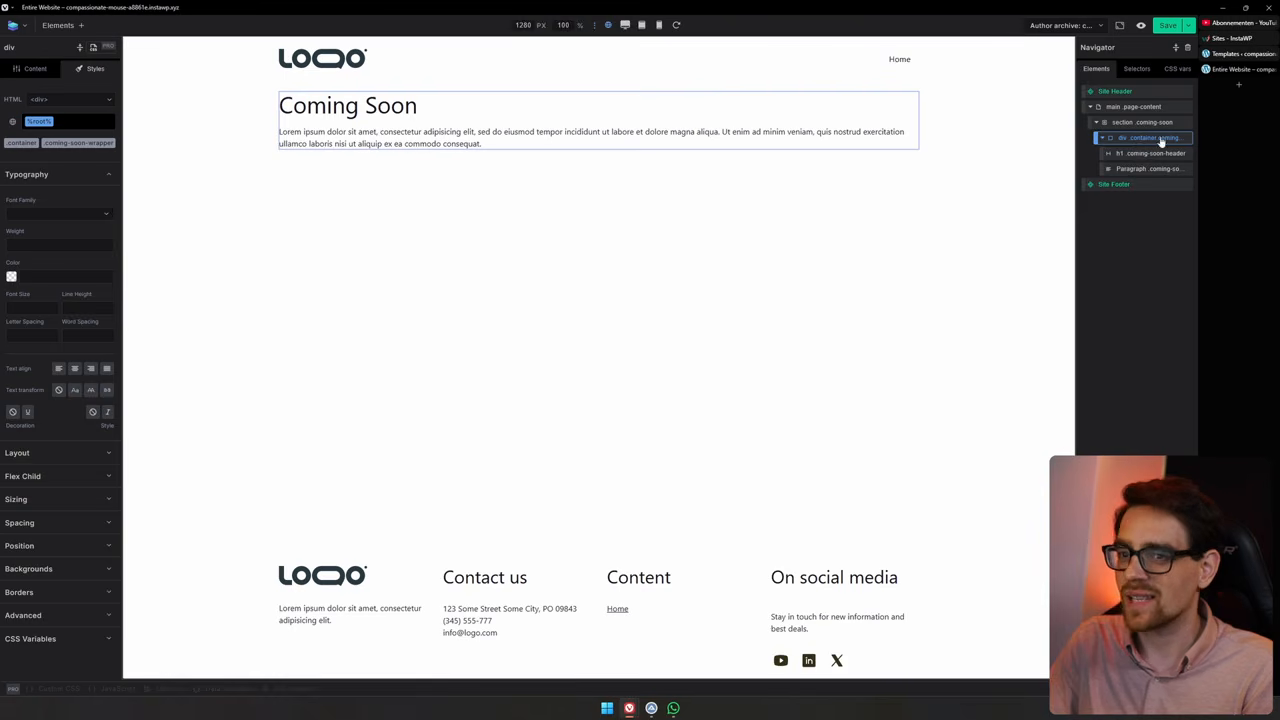
{"action": "left_click", "coordinate": [84, 173]}
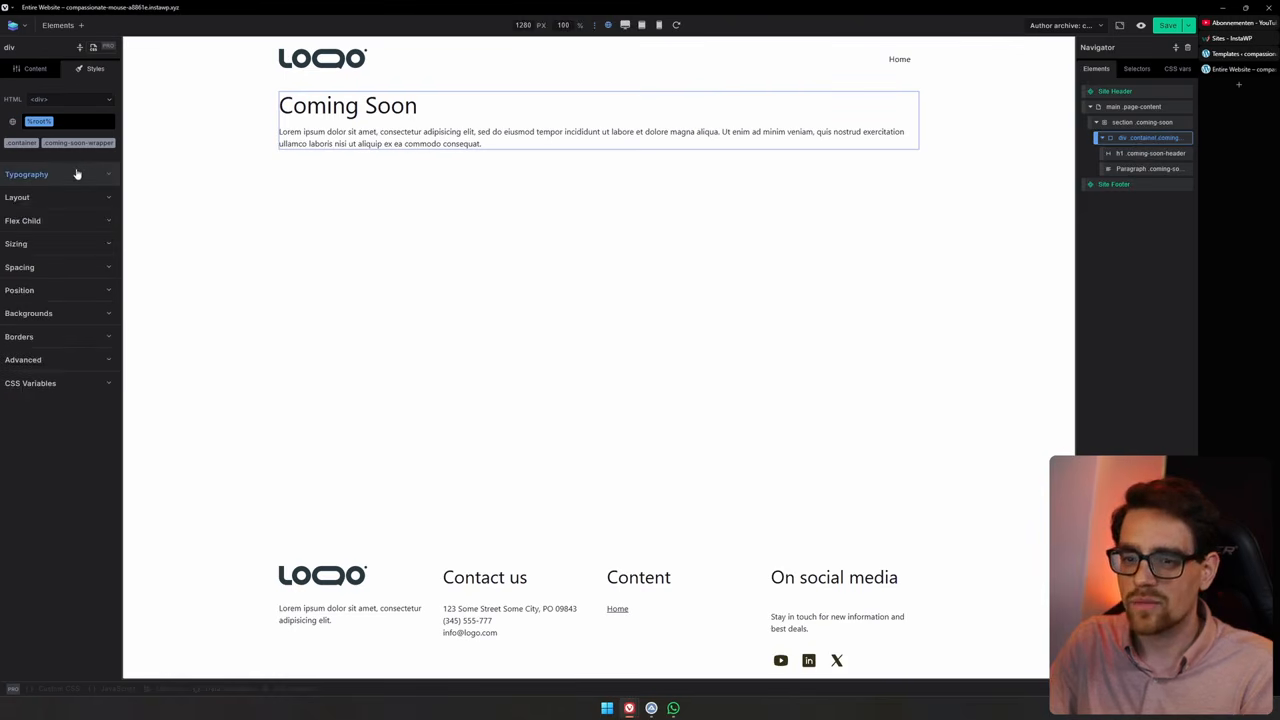
{"action": "left_click", "coordinate": [76, 174]}
{"action": "left_click", "coordinate": [76, 369]}
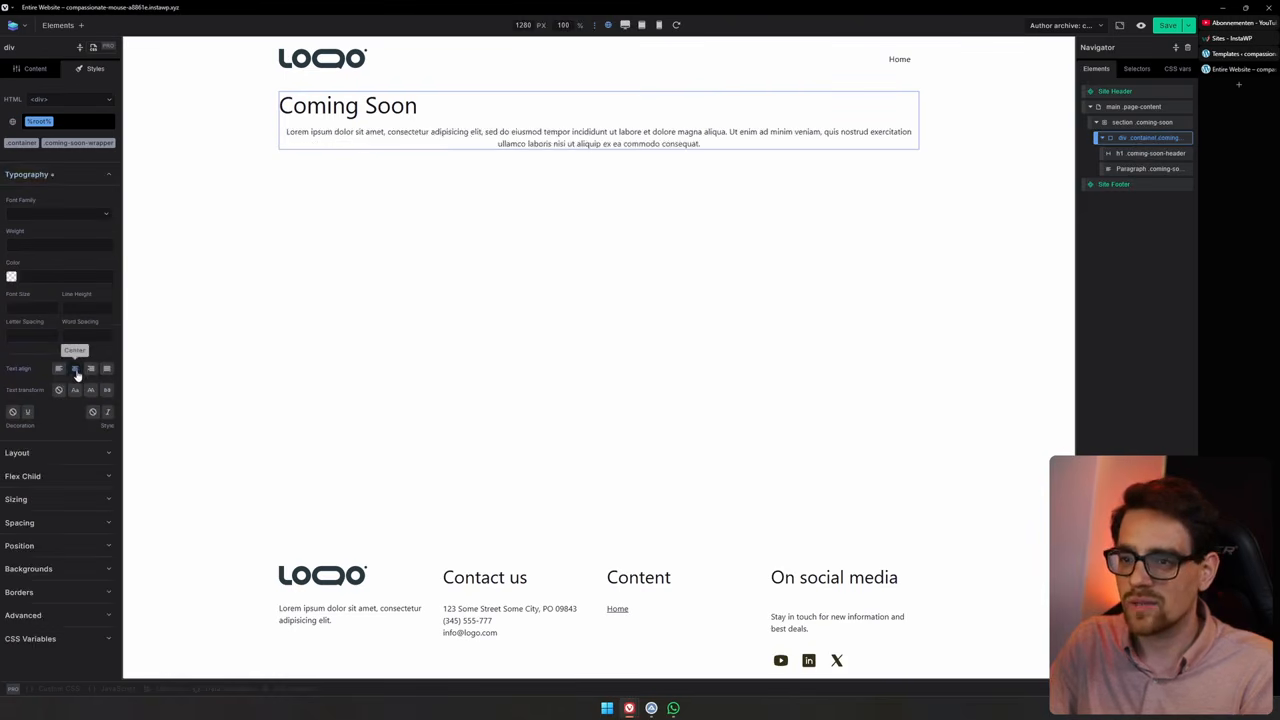
{"action": "left_click", "coordinate": [77, 371]}
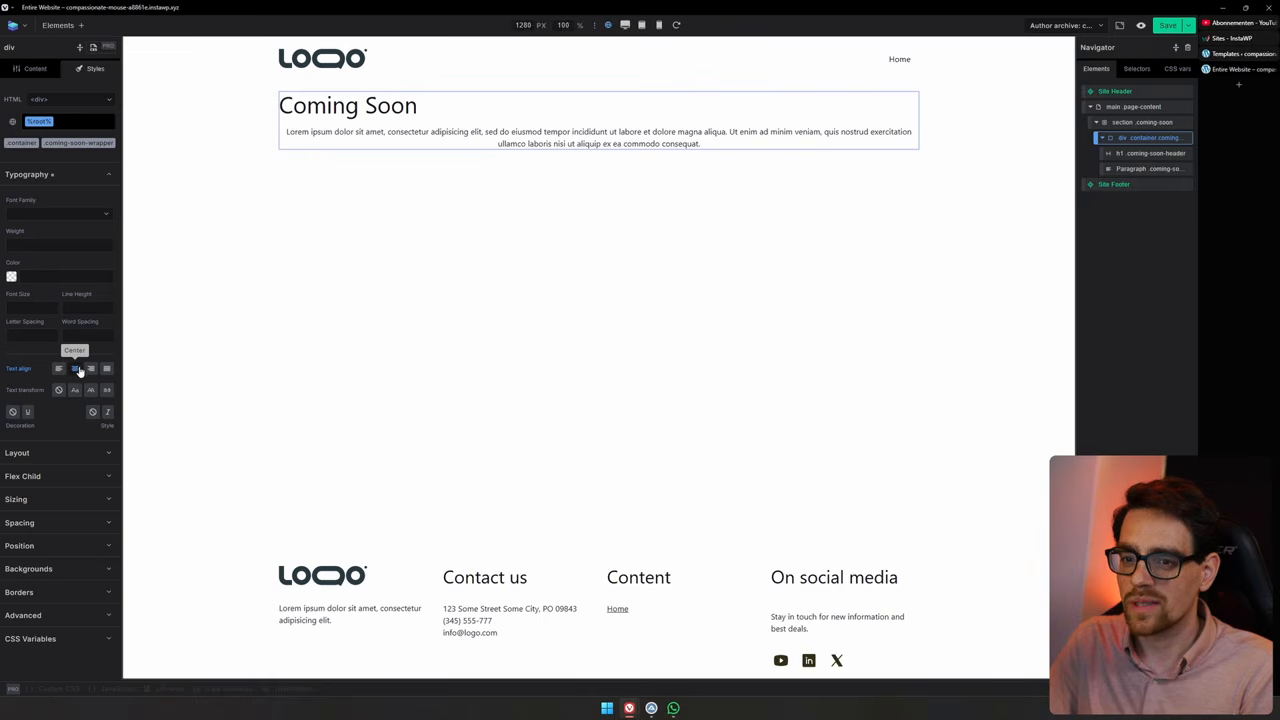
Clear the heading's own text alignment so it follows the container
{"action": "left_click", "coordinate": [1127, 153]}
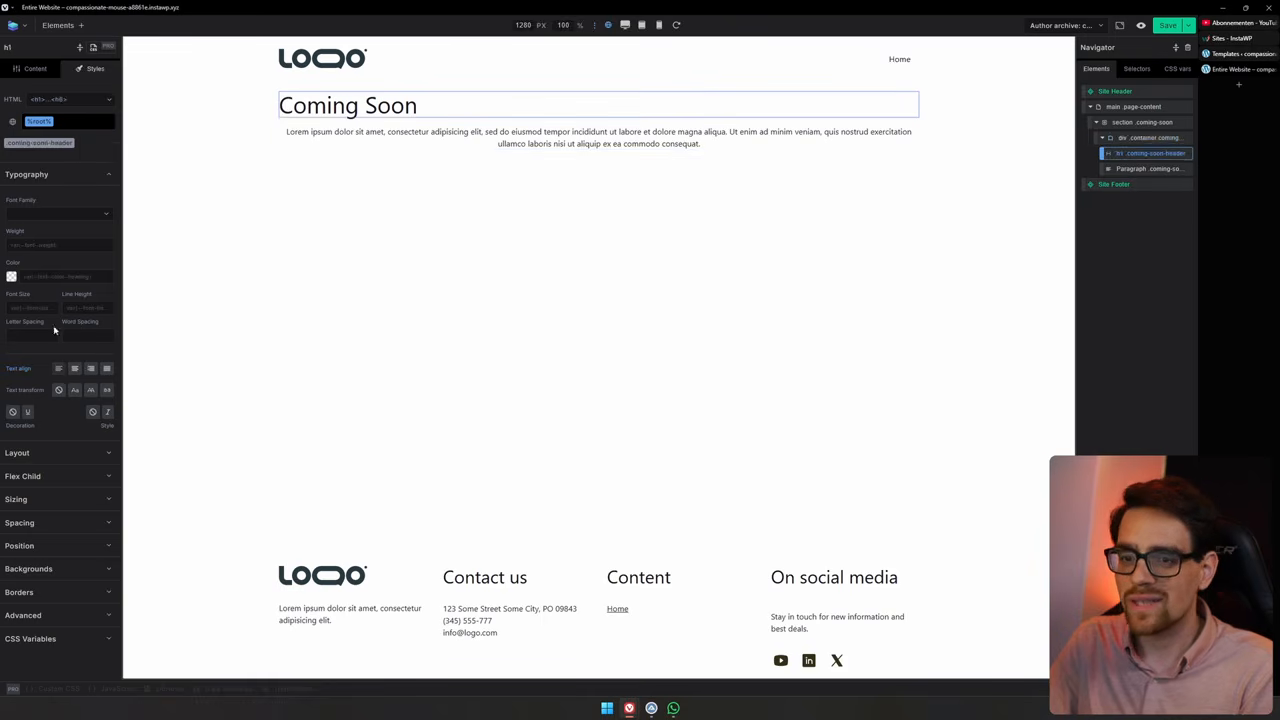
{"action": "left_click", "coordinate": [58, 368]}
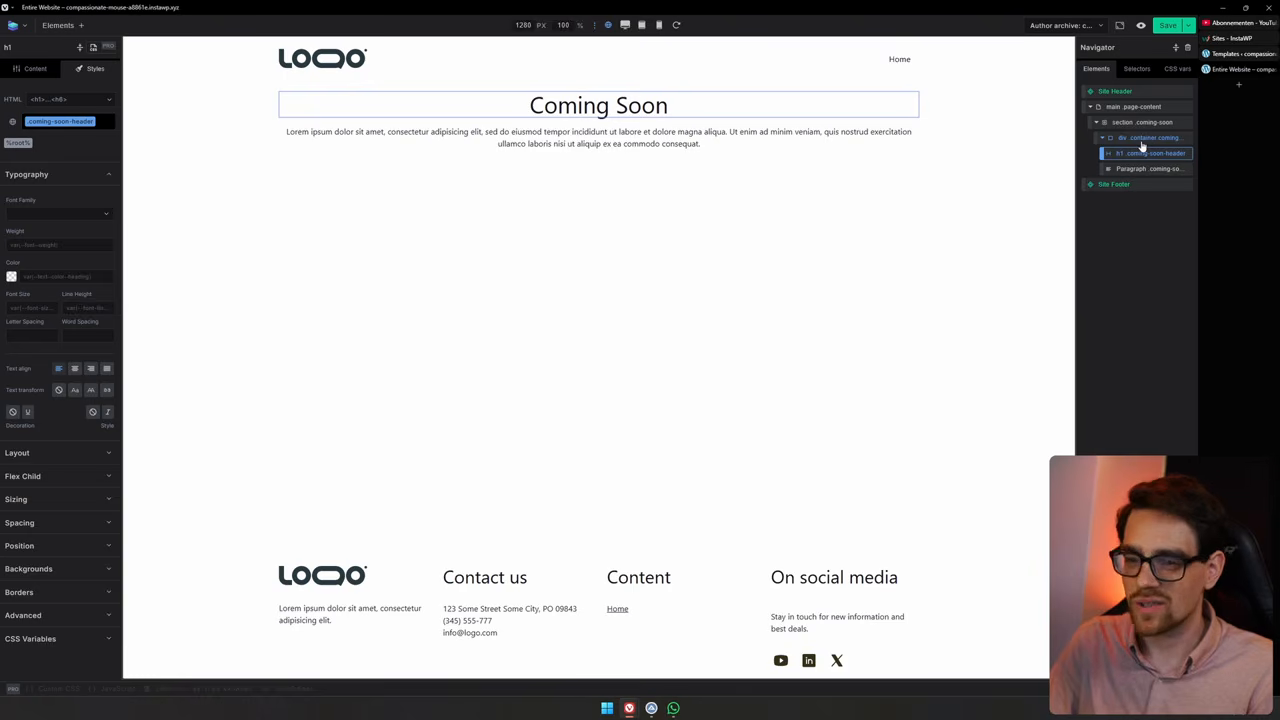
Set the section's display to flex
{"action": "left_click", "coordinate": [1142, 138]}
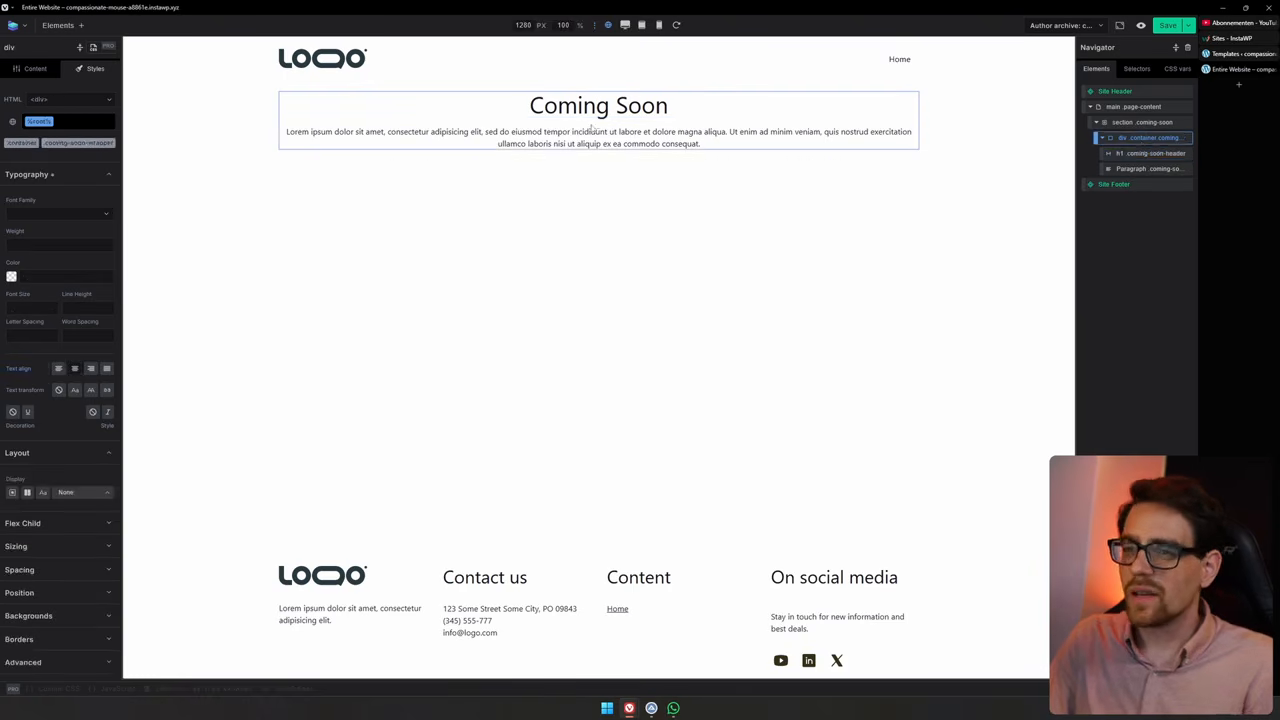
{"action": "left_click", "coordinate": [1150, 123]}
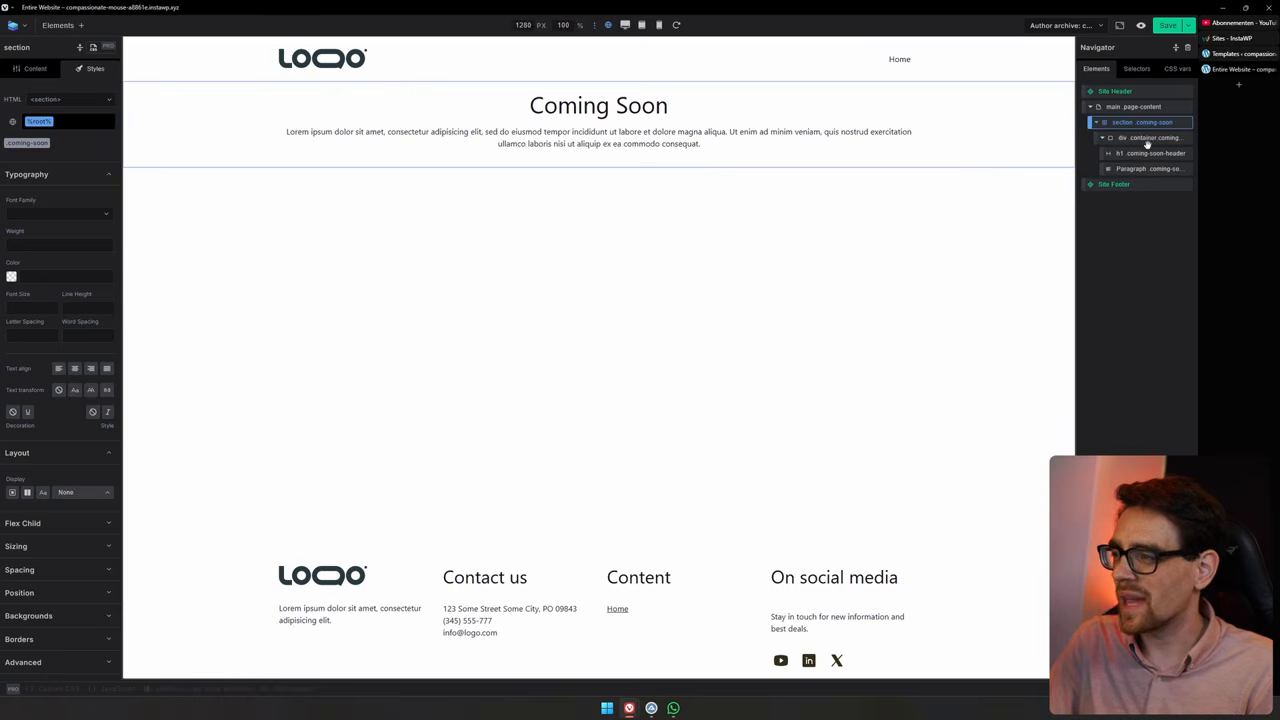
{"action": "left_click", "coordinate": [1147, 138]}
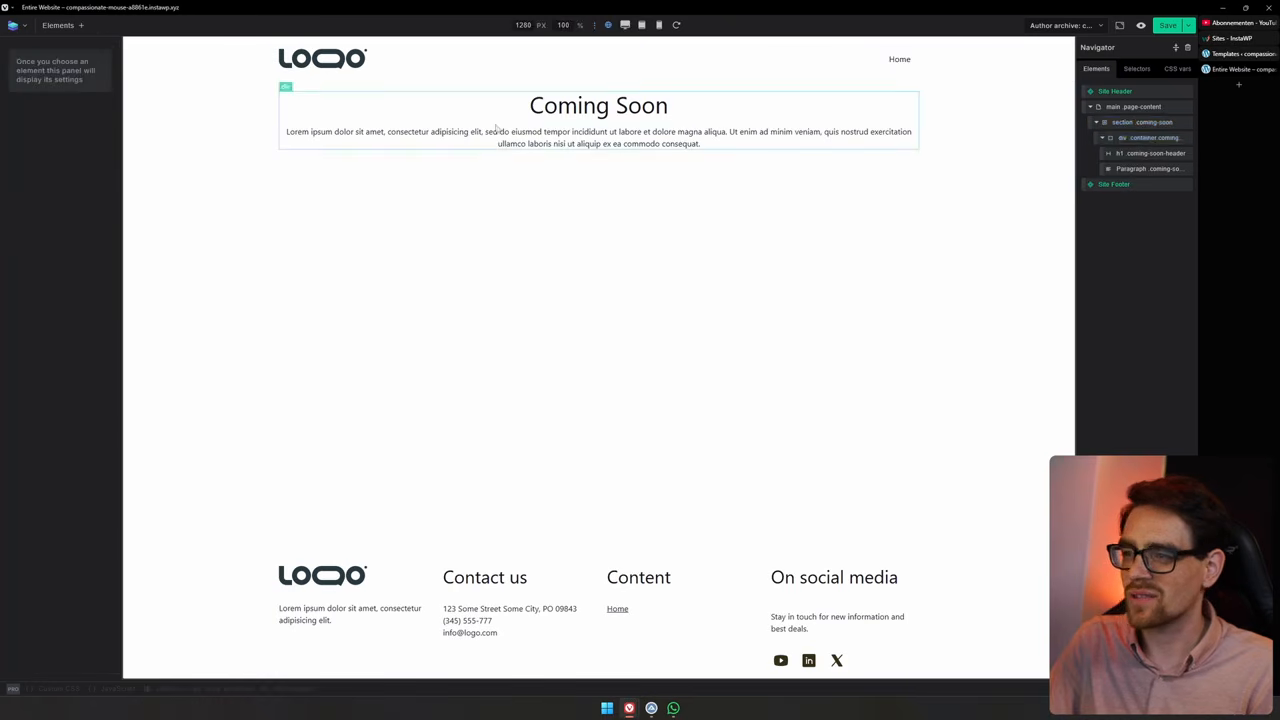
{"action": "left_click", "coordinate": [1155, 122]}
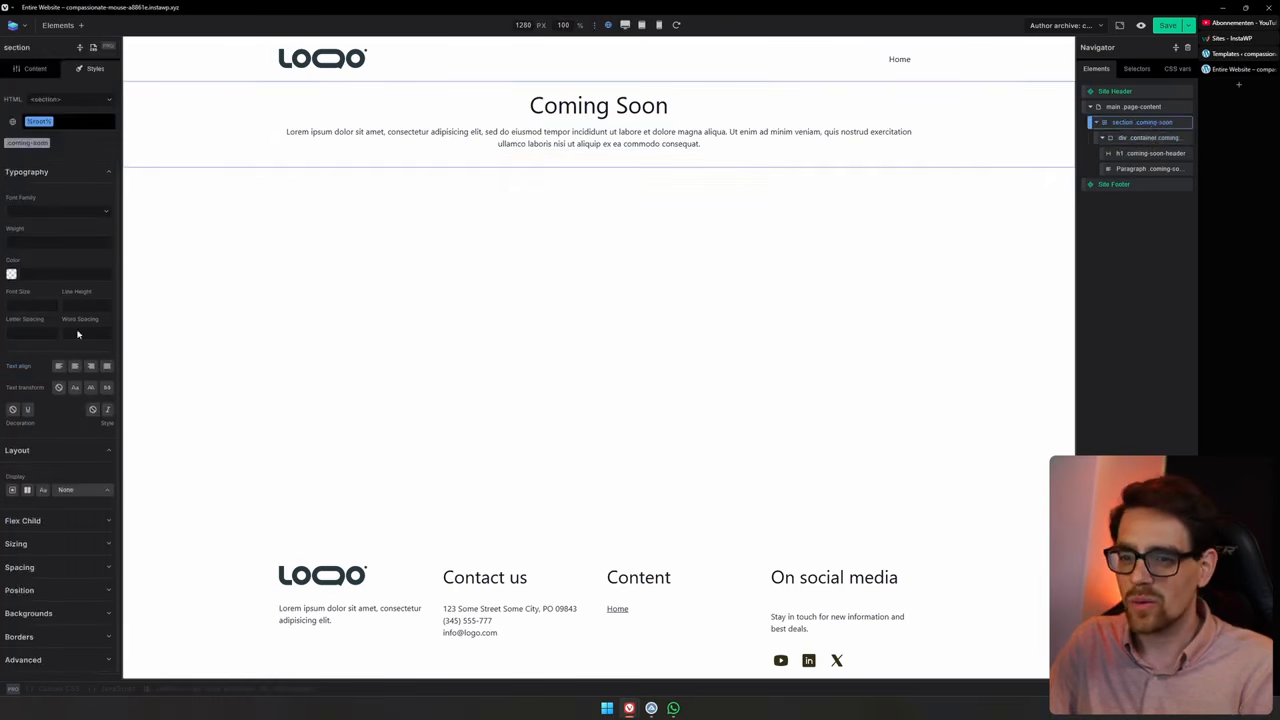
{"action": "scroll", "coordinate": [37, 488], "scroll_direction": "down", "scroll_amount": 1}
{"action": "left_click", "coordinate": [35, 500]}
{"action": "scroll", "coordinate": [30, 475], "scroll_direction": "down", "scroll_amount": 2}
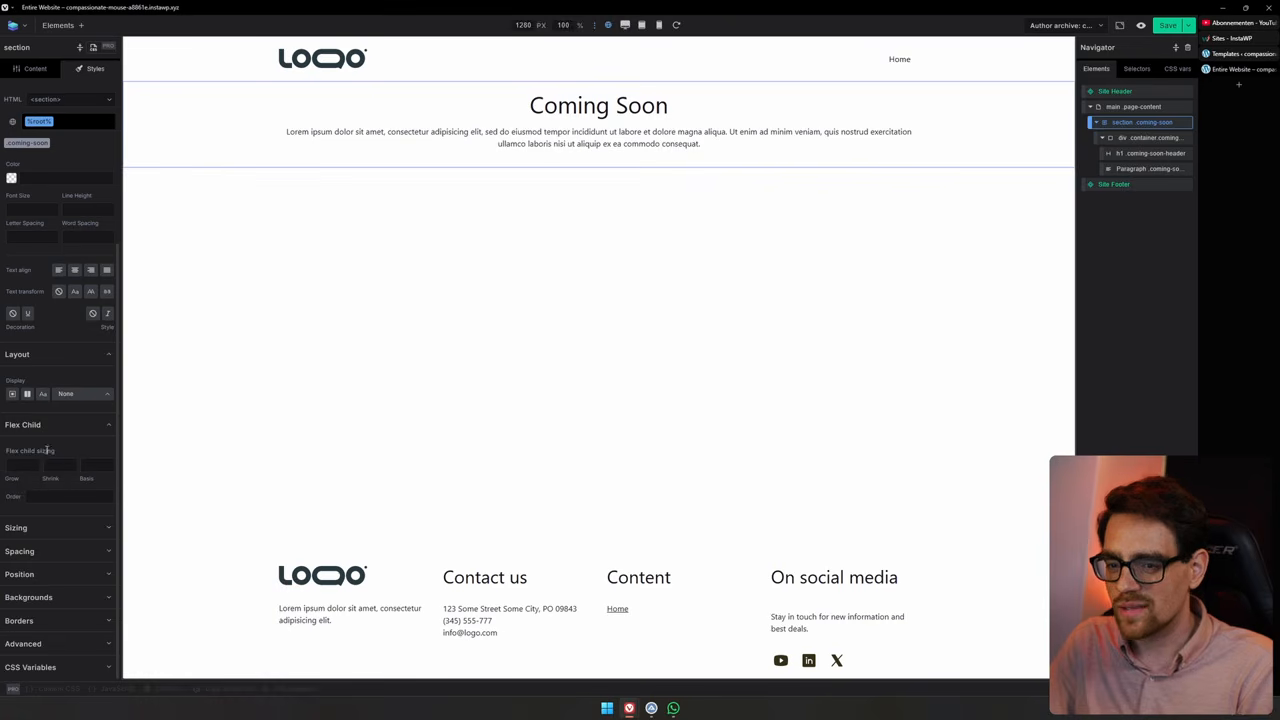
{"action": "left_click", "coordinate": [27, 393]}
Set the section's align items and justify content both to center
{"action": "scroll", "coordinate": [60, 420], "scroll_direction": "down", "scroll_amount": 2}
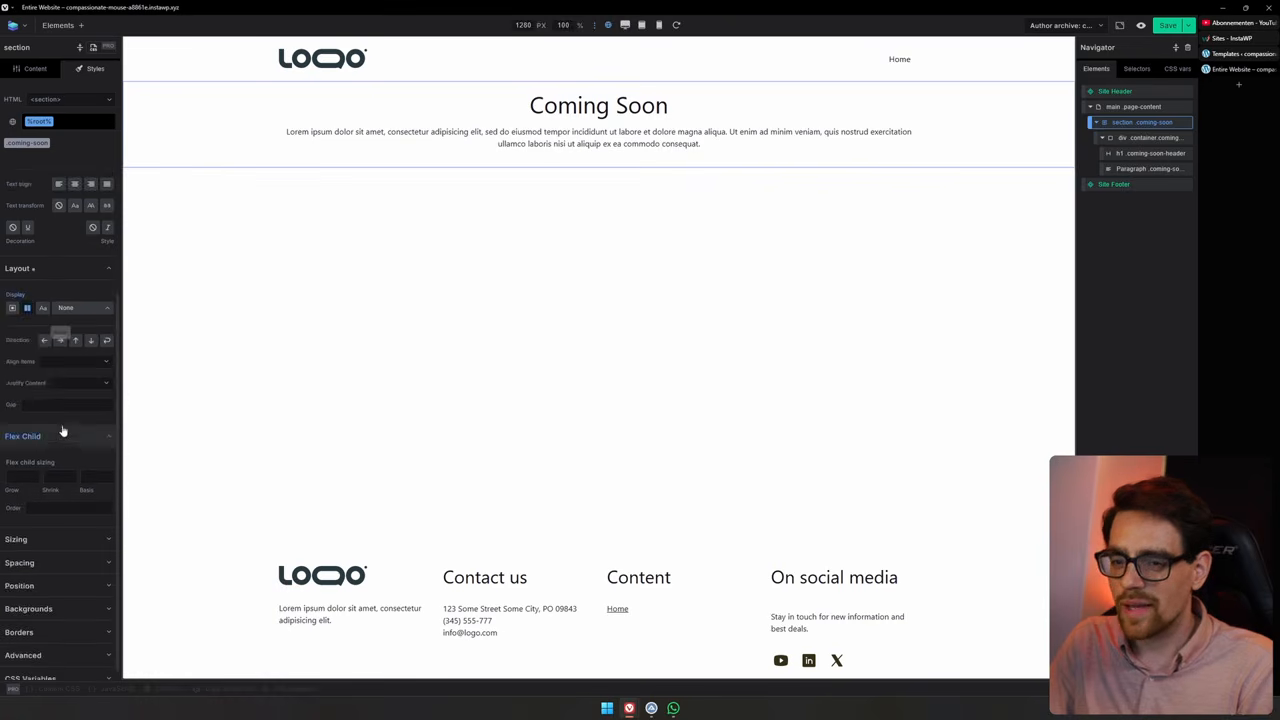
{"action": "left_click", "coordinate": [70, 350]}
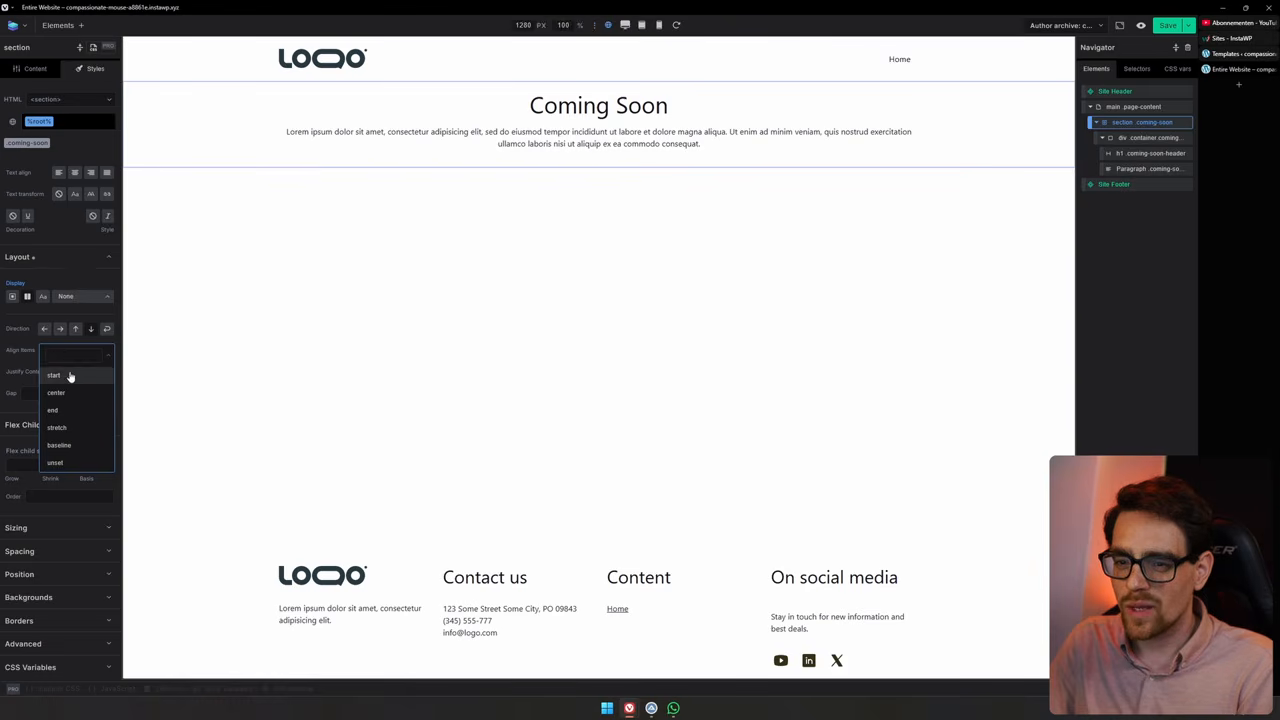
{"action": "left_click", "coordinate": [70, 394]}
{"action": "left_click", "coordinate": [78, 372]}
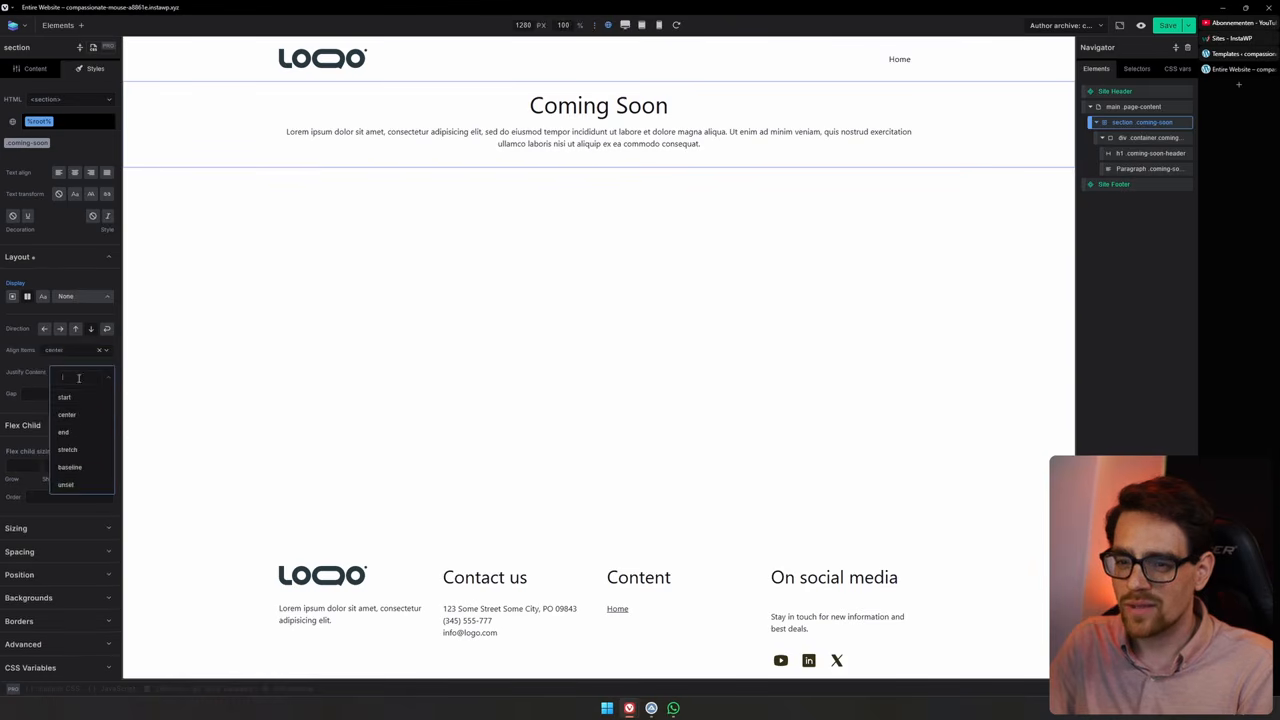
{"action": "left_click", "coordinate": [78, 411]}
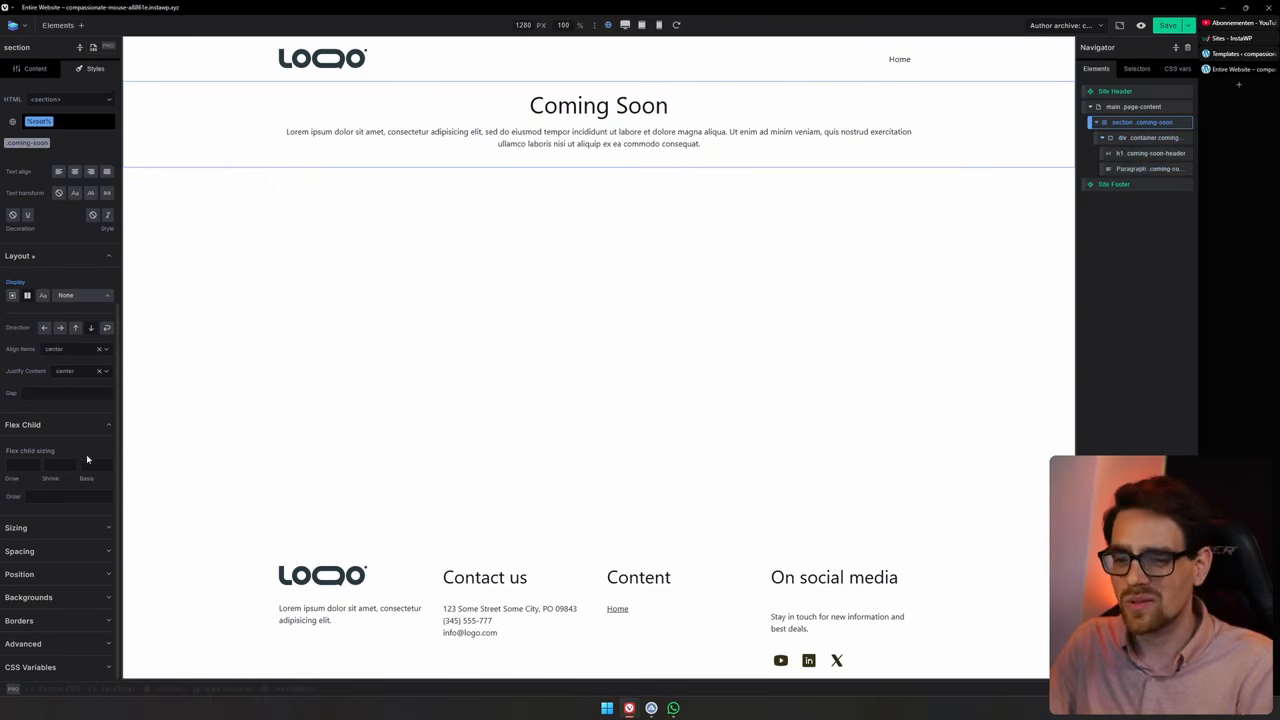
Set the section's minimum height to 100vh
{"action": "left_click", "coordinate": [62, 528]}
{"action": "scroll", "coordinate": [40, 532], "scroll_direction": "down", "scroll_amount": 3}
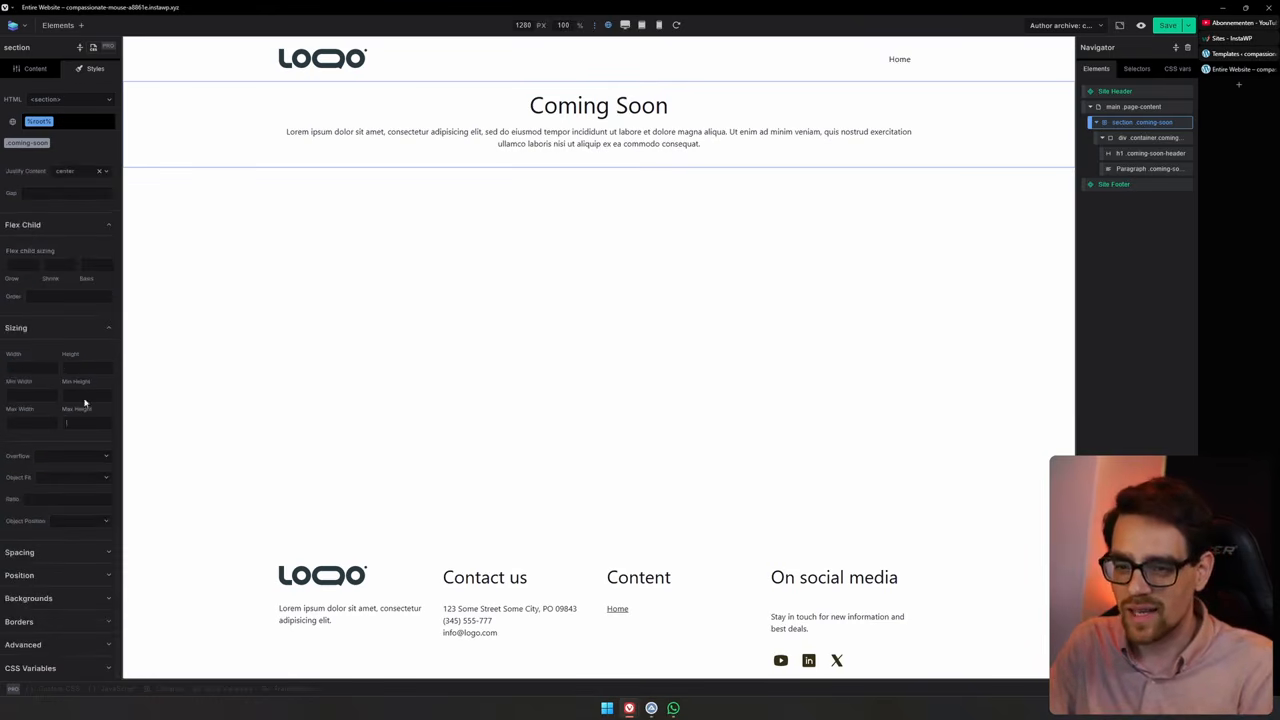
{"action": "type", "text": "100vh"}
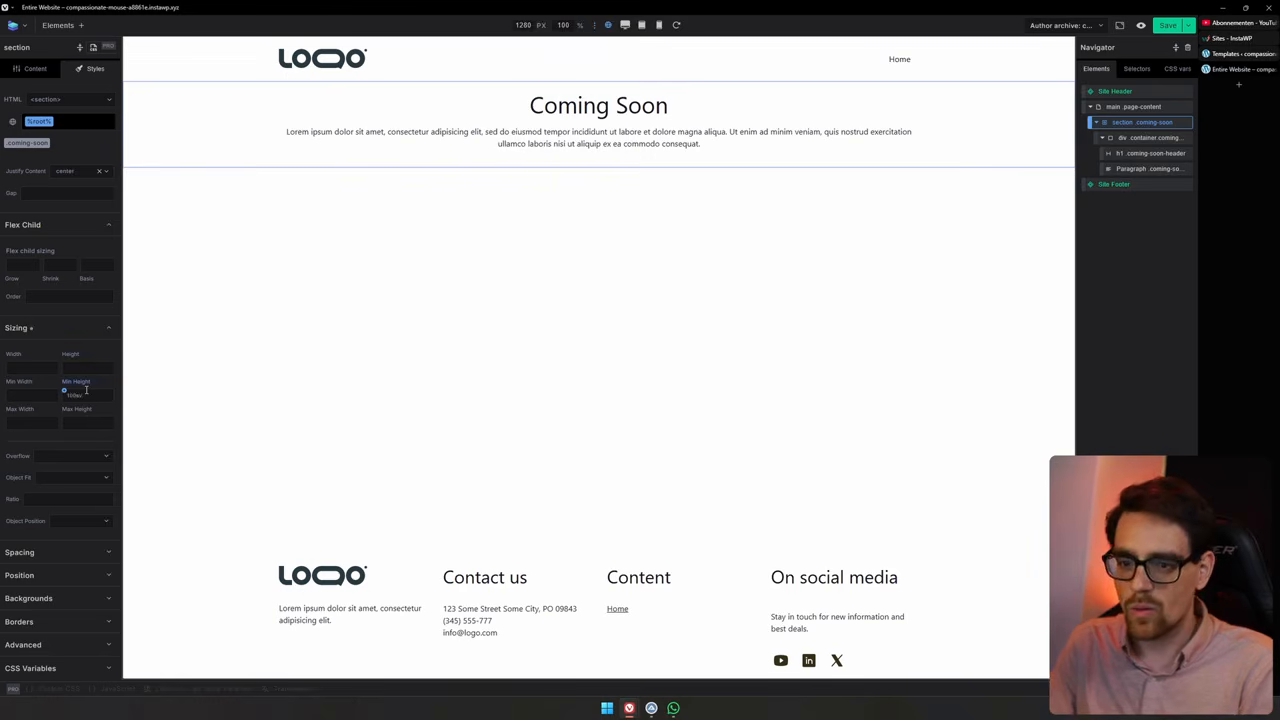
Delete the Site Header and Site Footer components from the page
{"action": "scroll", "coordinate": [543, 345], "scroll_direction": "down", "scroll_amount": 2}
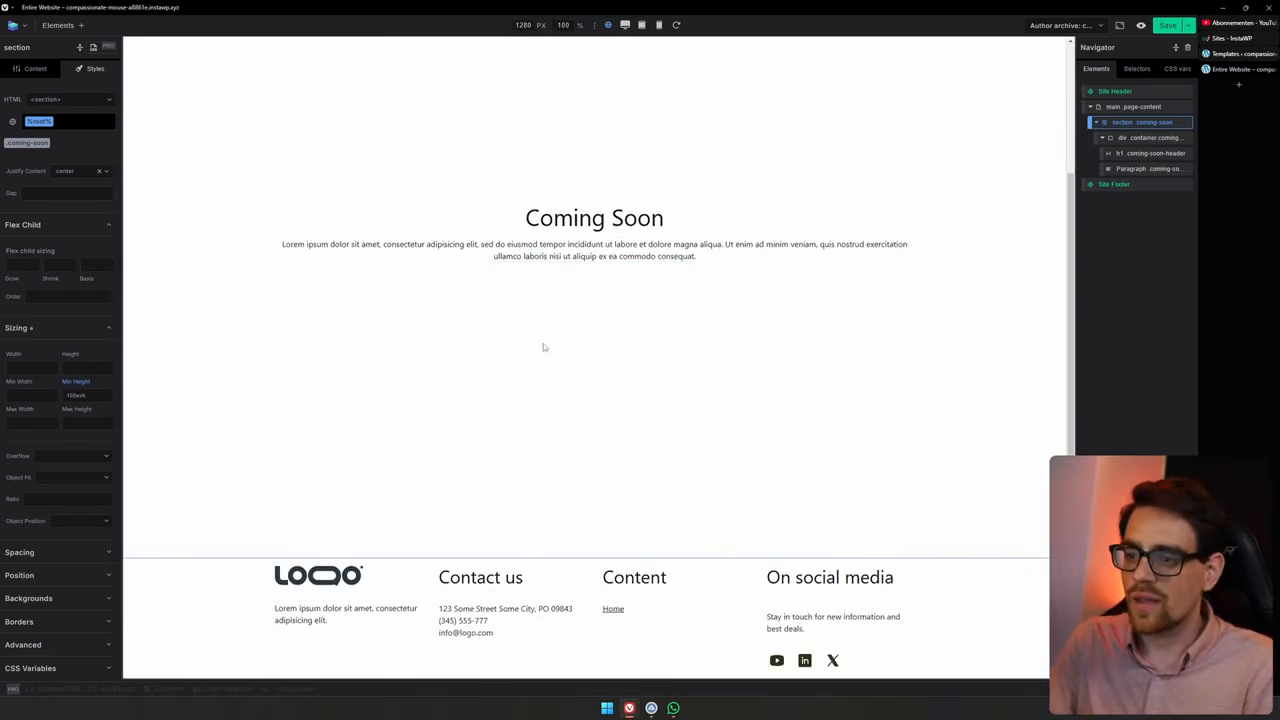
{"action": "scroll", "coordinate": [543, 350], "scroll_direction": "up", "scroll_amount": 2}
{"action": "scroll", "coordinate": [560, 330], "scroll_direction": "down", "scroll_amount": 1}
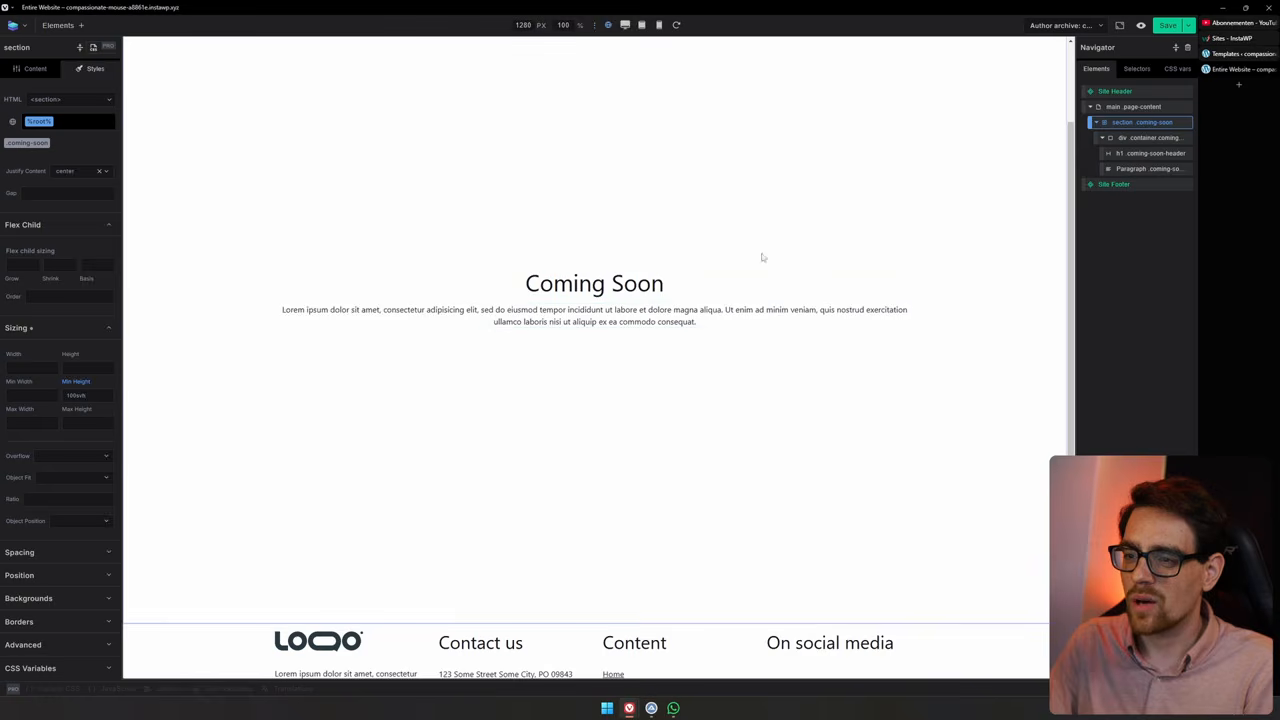
{"action": "scroll", "coordinate": [842, 353], "scroll_direction": "up", "scroll_amount": 1}
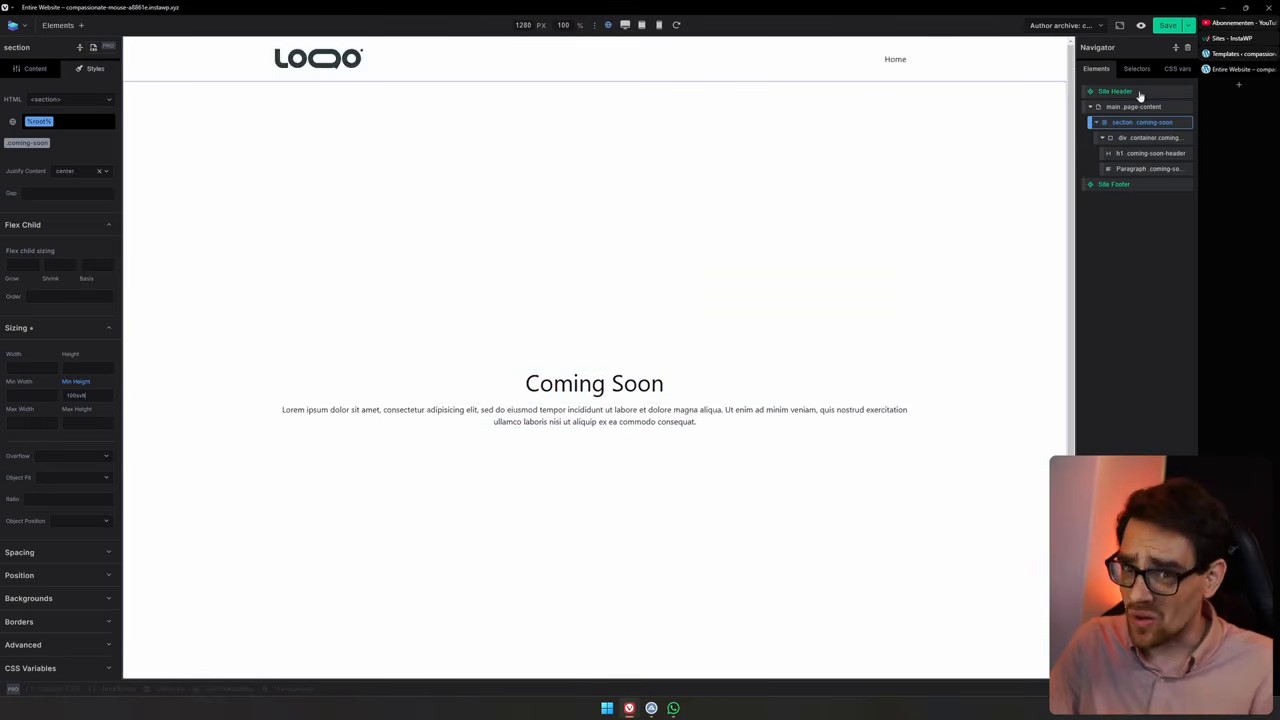
{"action": "left_click", "coordinate": [1139, 92]}
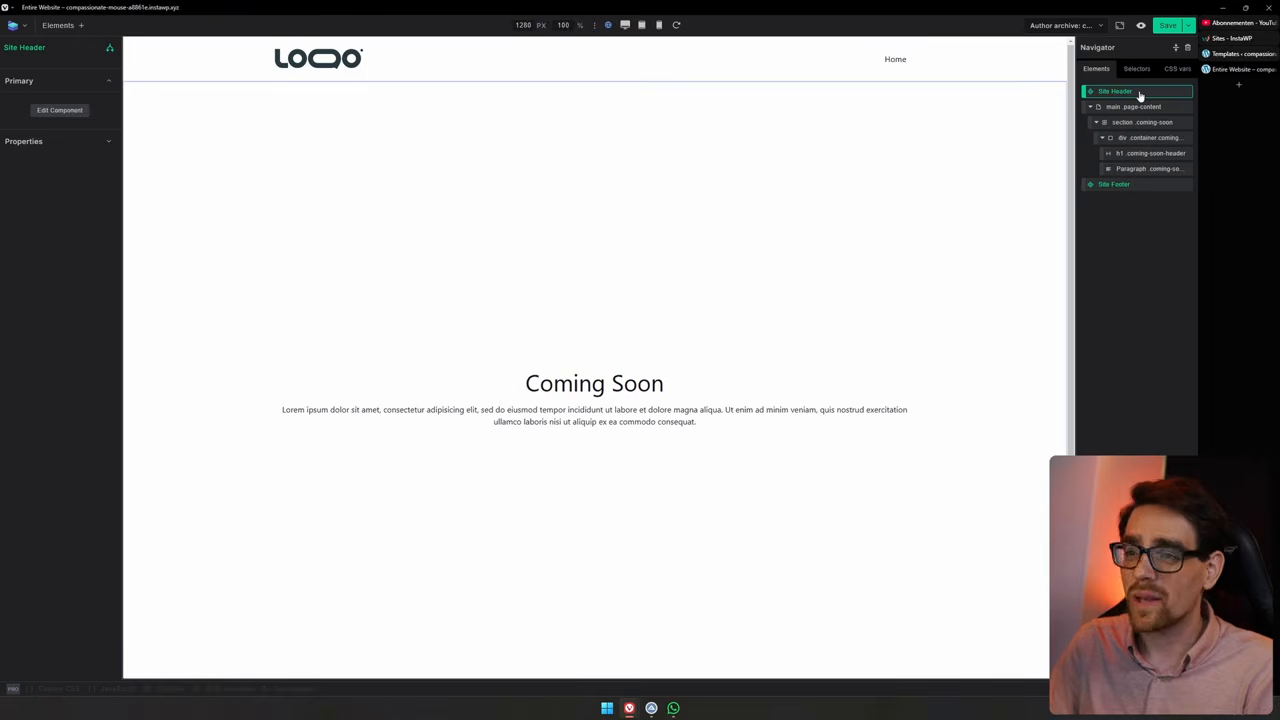
{"action": "key", "text": "Delete"}
{"action": "right_click", "coordinate": [1133, 170]}
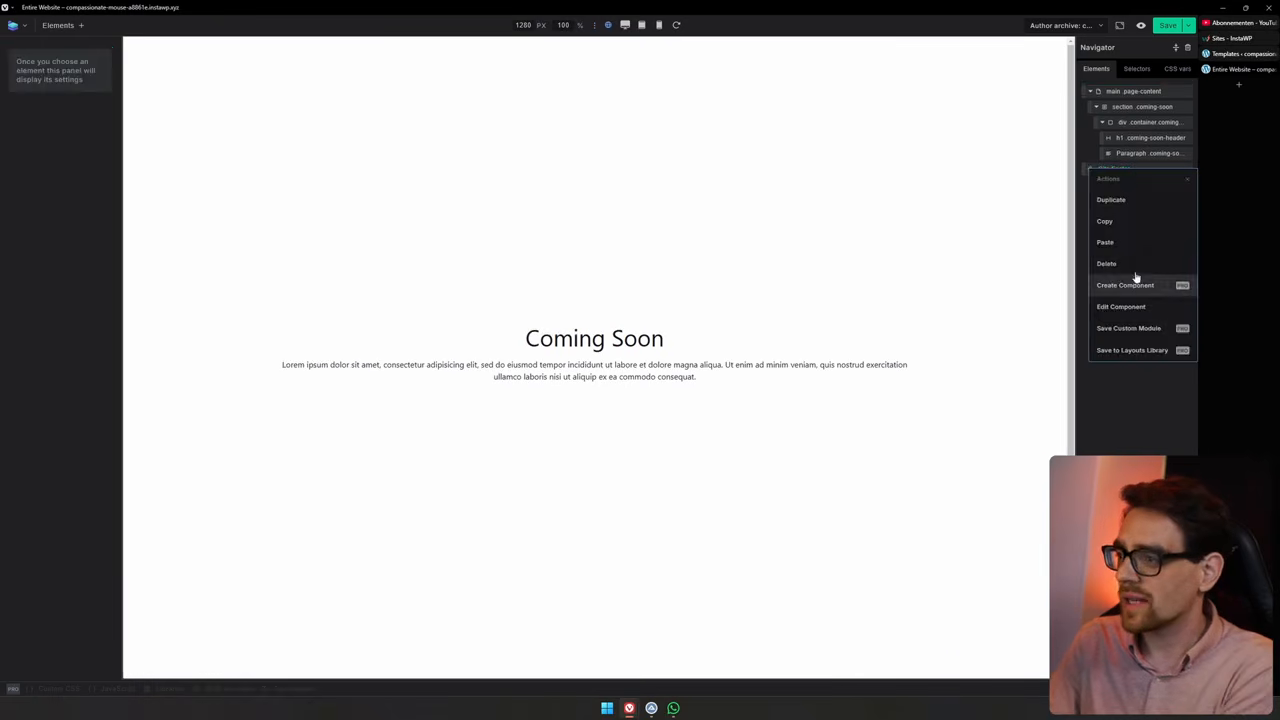
{"action": "left_click", "coordinate": [1137, 265]}
Insert an Image element into the container div above the heading
{"action": "left_click", "coordinate": [1152, 124]}
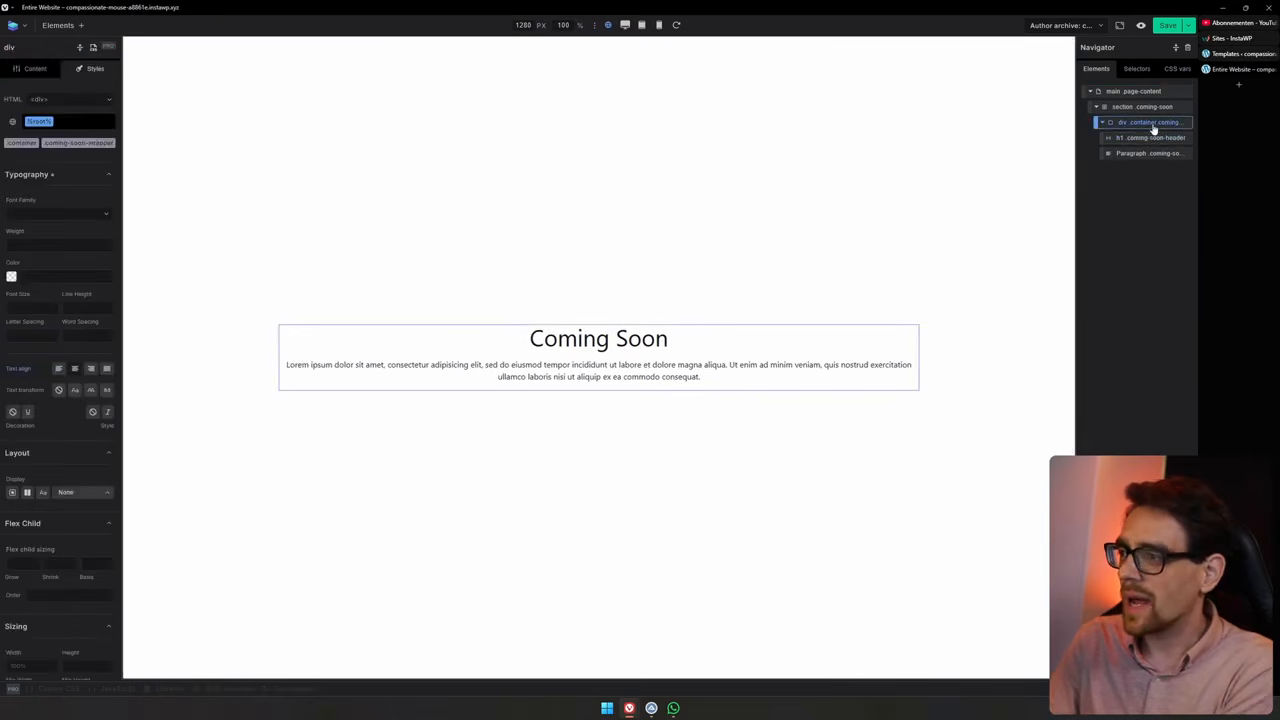
{"action": "left_click", "coordinate": [56, 25]}
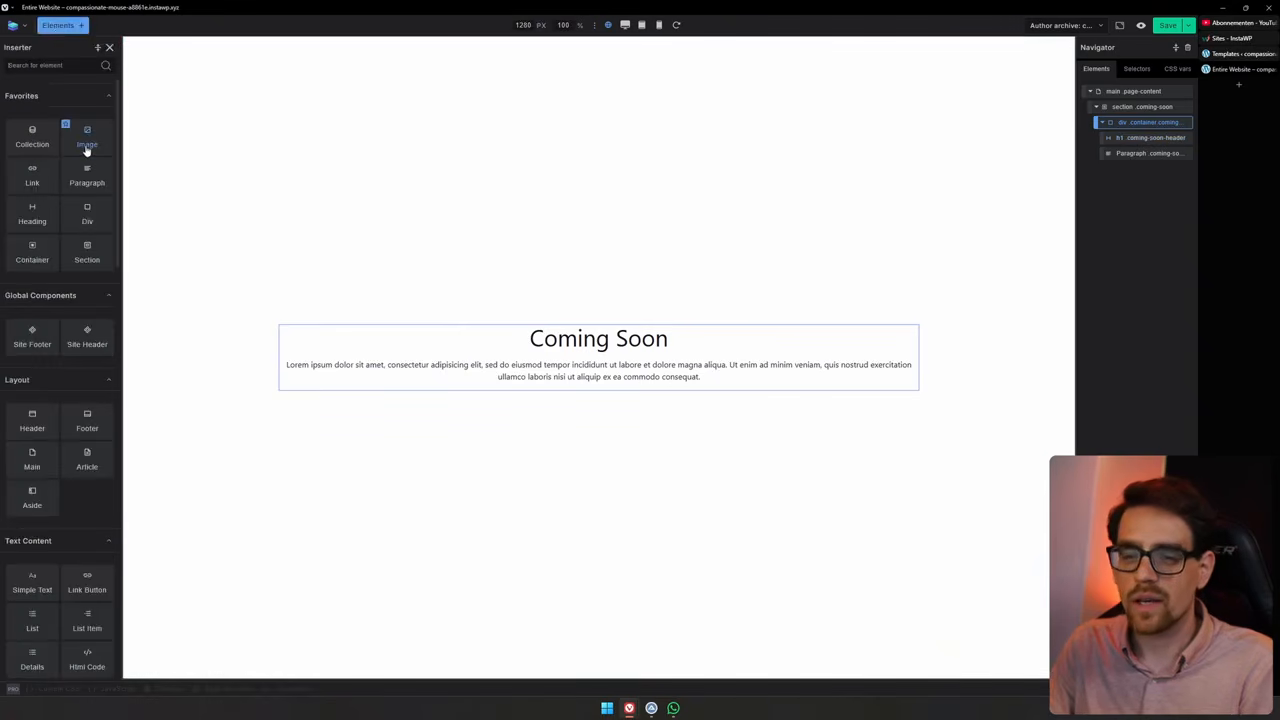
{"action": "left_click", "coordinate": [86, 140]}
{"action": "key", "text": "Escape"}
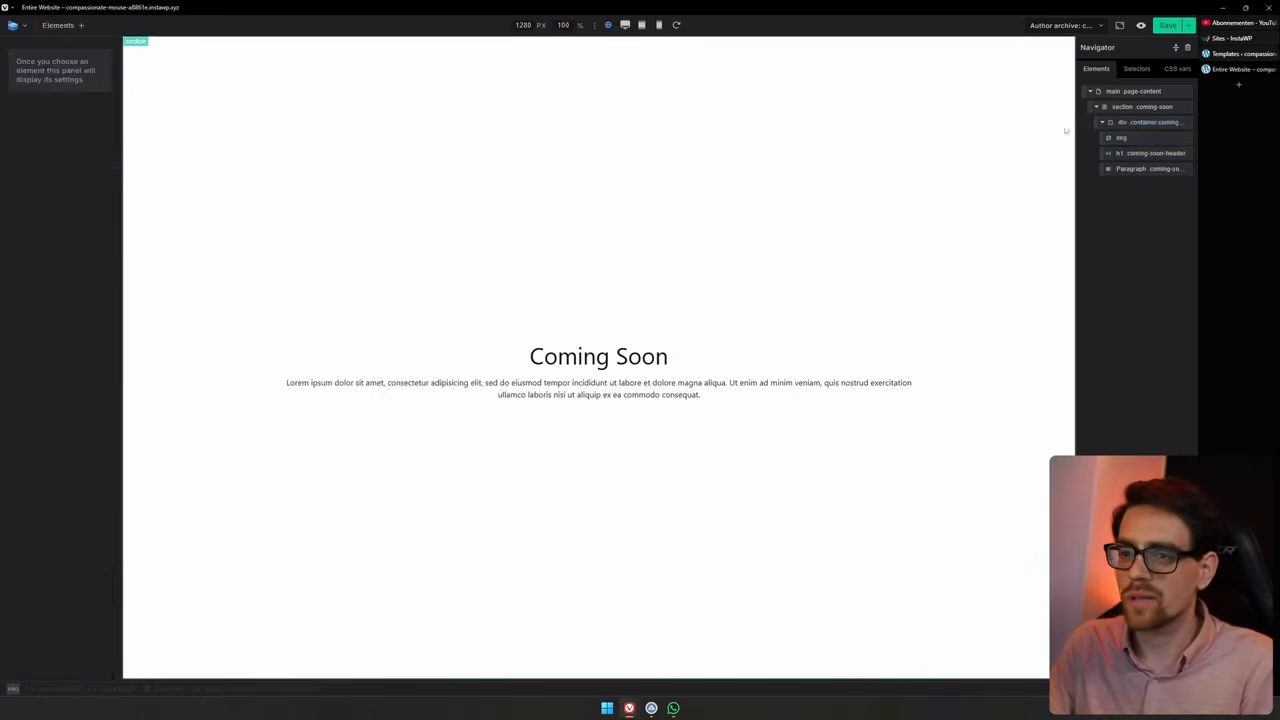
Upload the ME image to the media library and insert it into the selected Image element
{"action": "left_click", "coordinate": [1149, 140]}
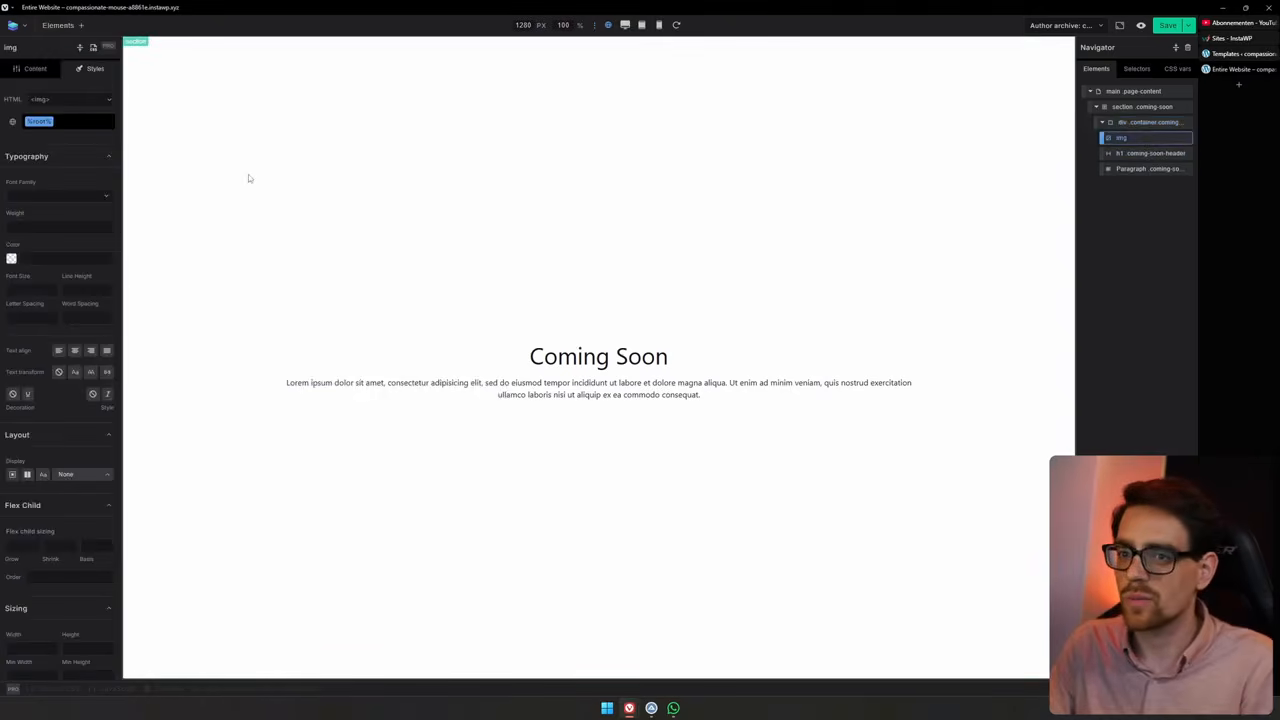
{"action": "left_click", "coordinate": [37, 72]}
{"action": "left_click", "coordinate": [80, 187]}
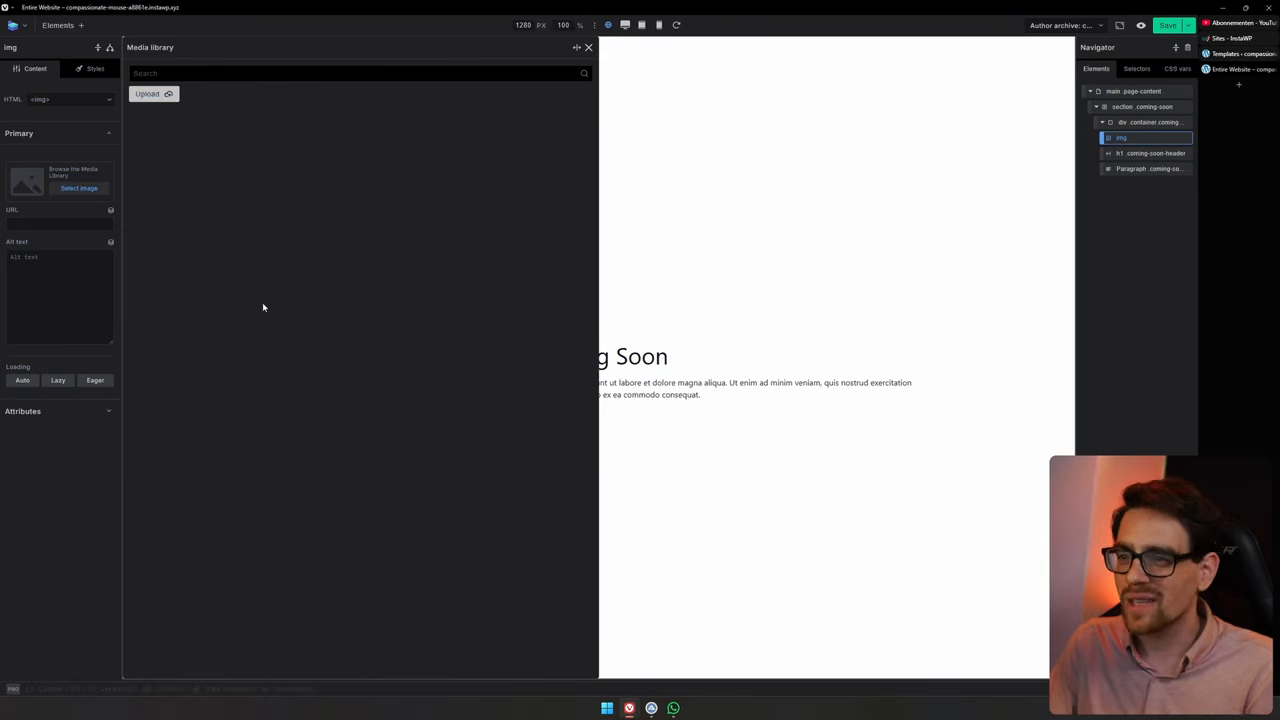
{"action": "left_click", "coordinate": [168, 94]}
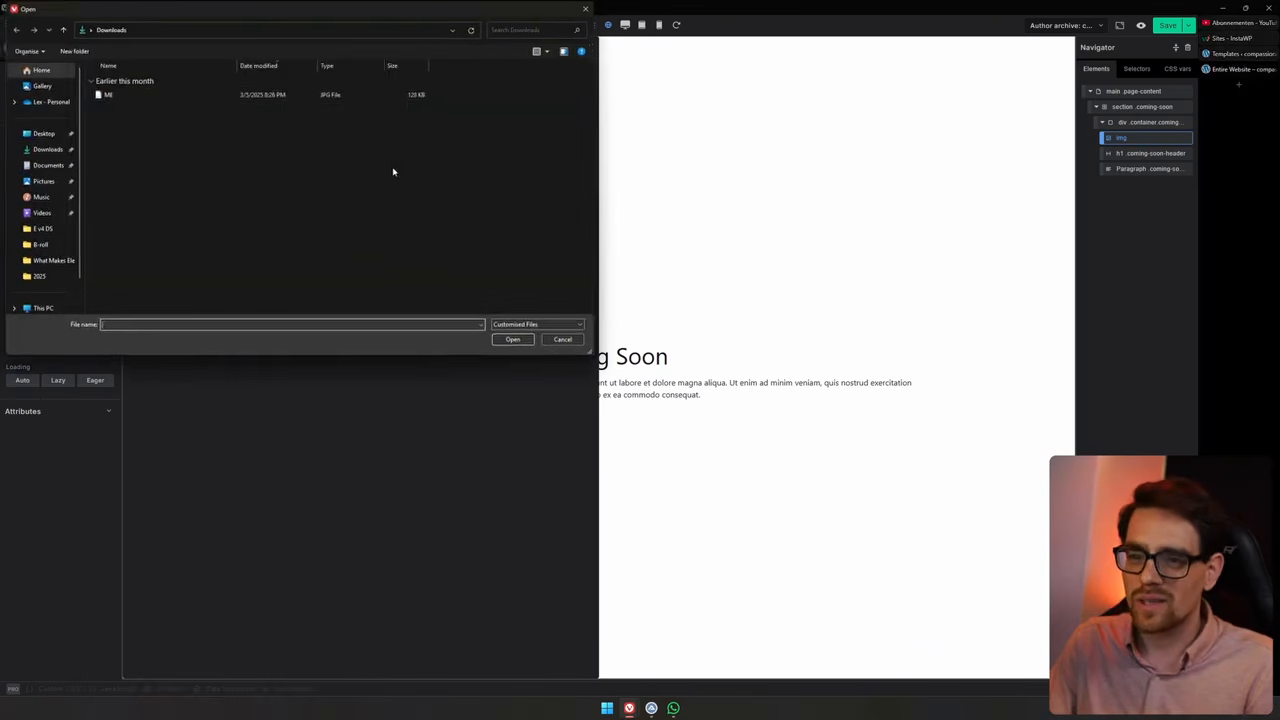
{"action": "left_click", "coordinate": [164, 96]}
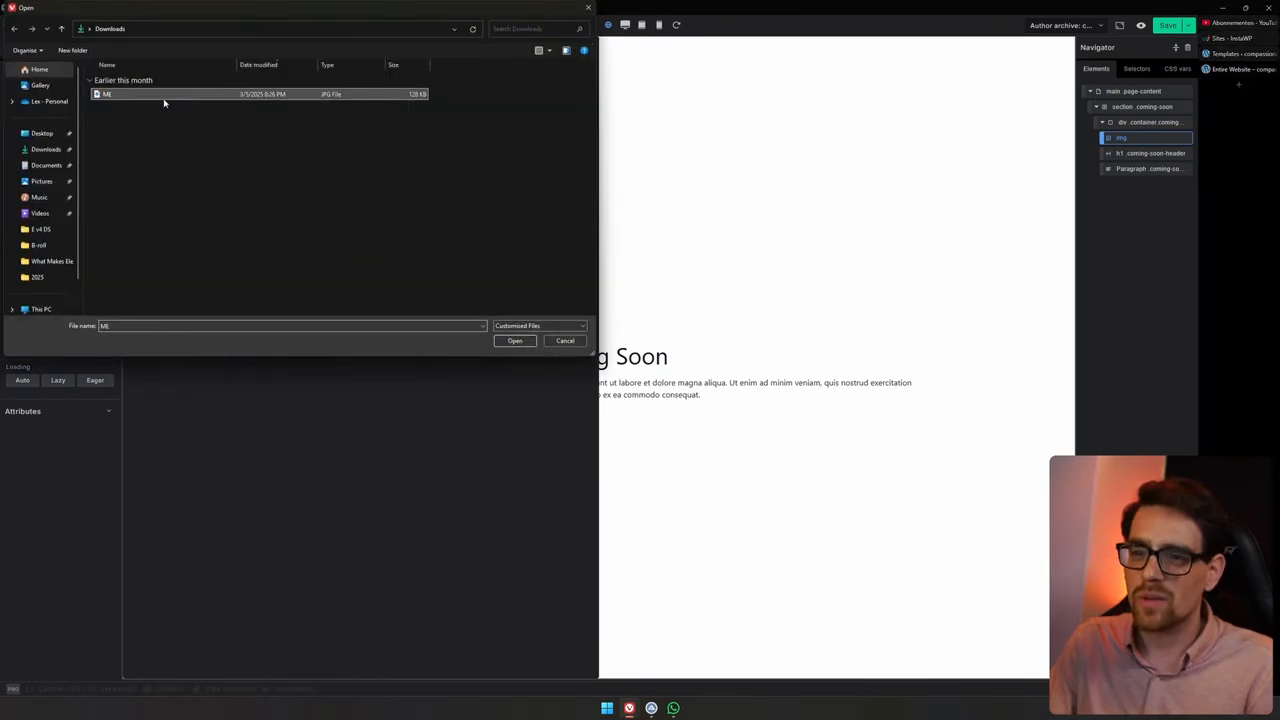
{"action": "left_click", "coordinate": [518, 342]}
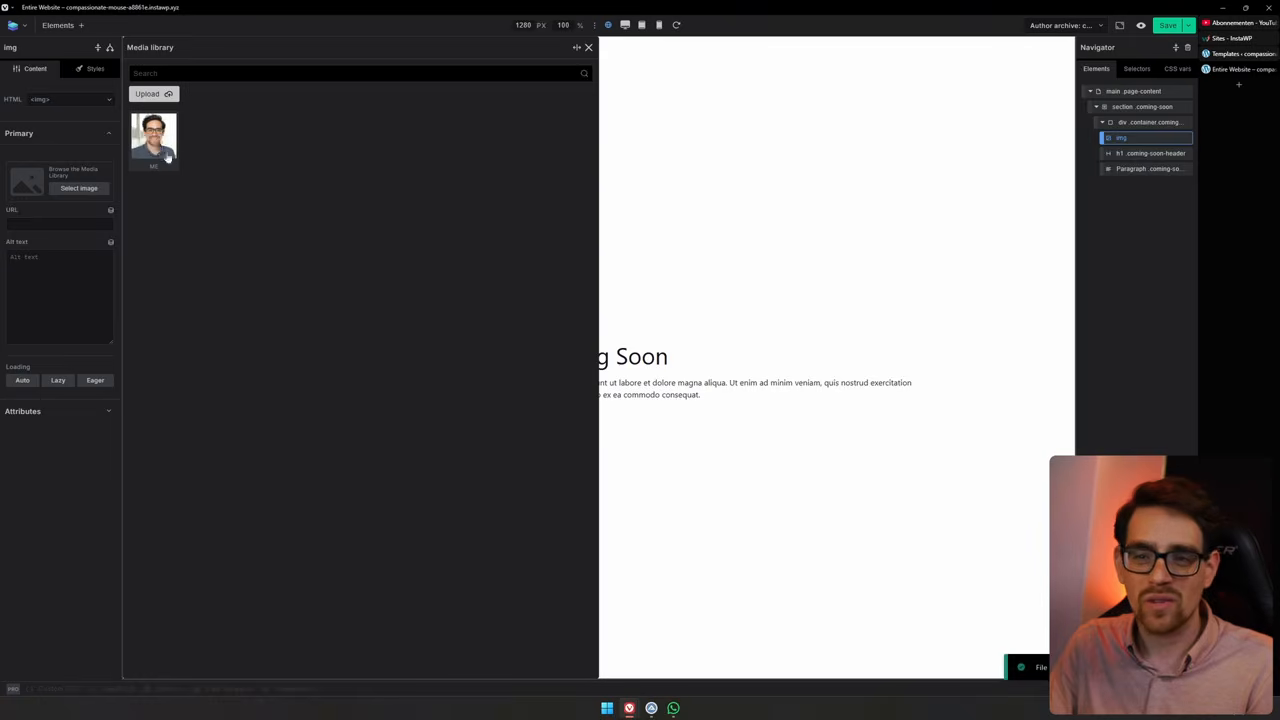
{"action": "left_click", "coordinate": [155, 143]}
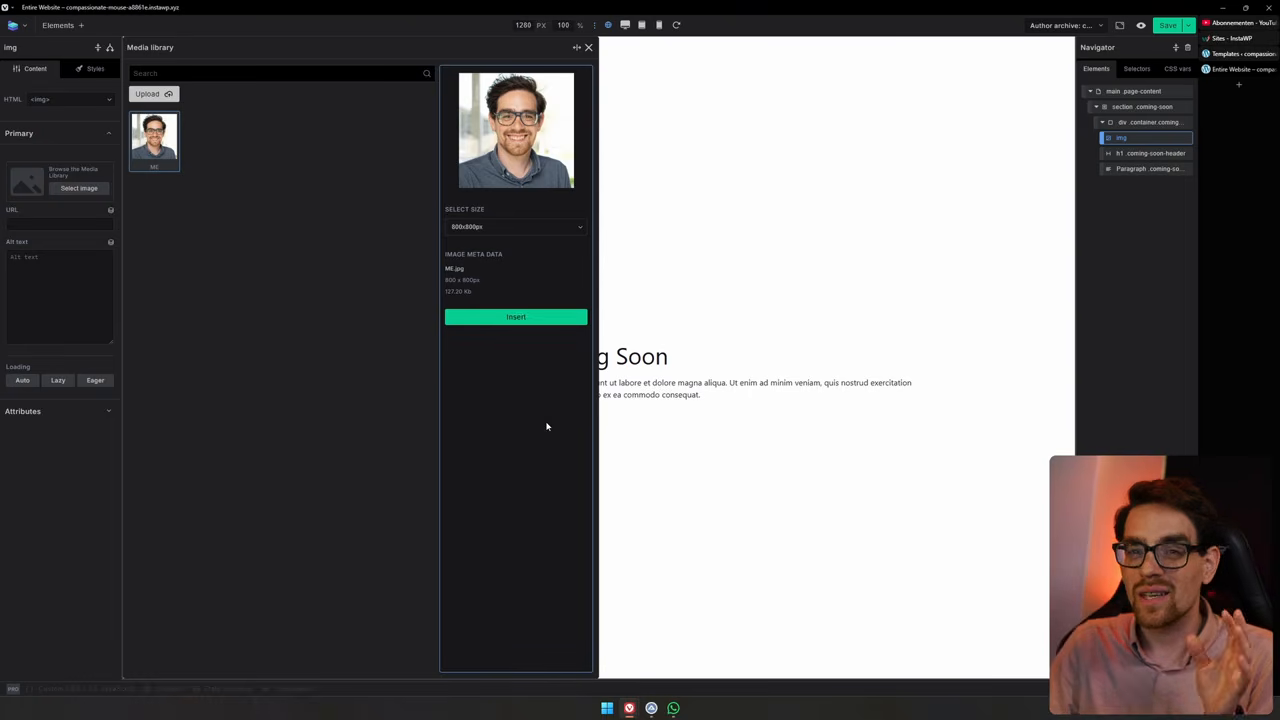
{"action": "left_click", "coordinate": [535, 319]}
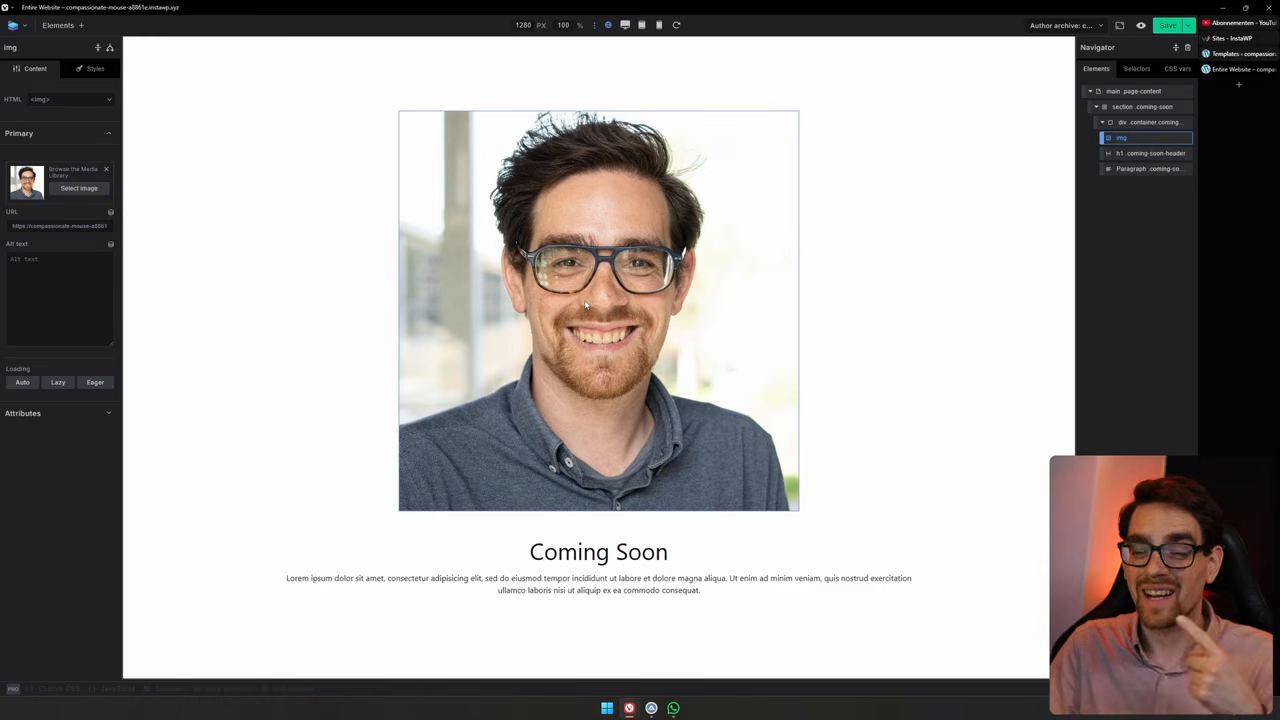
Set the image's width to 3em in its styles
{"action": "left_click", "coordinate": [93, 69]}
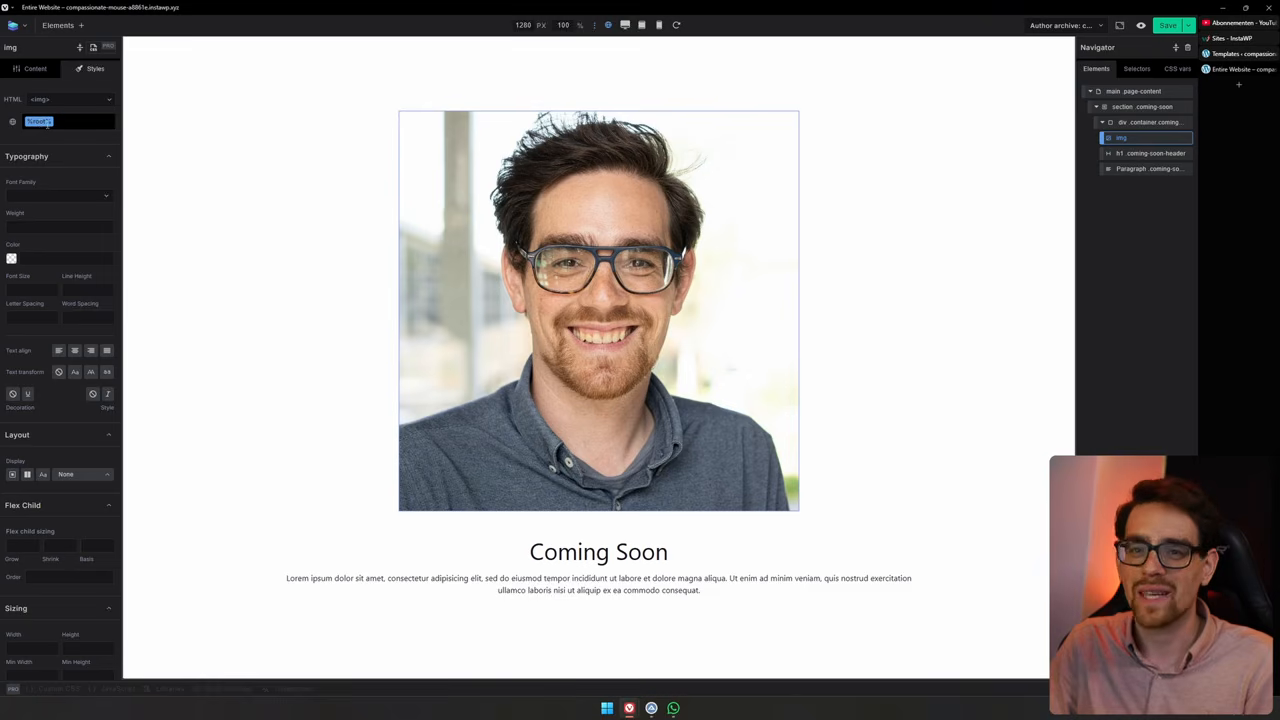
{"action": "left_click", "coordinate": [63, 157]}
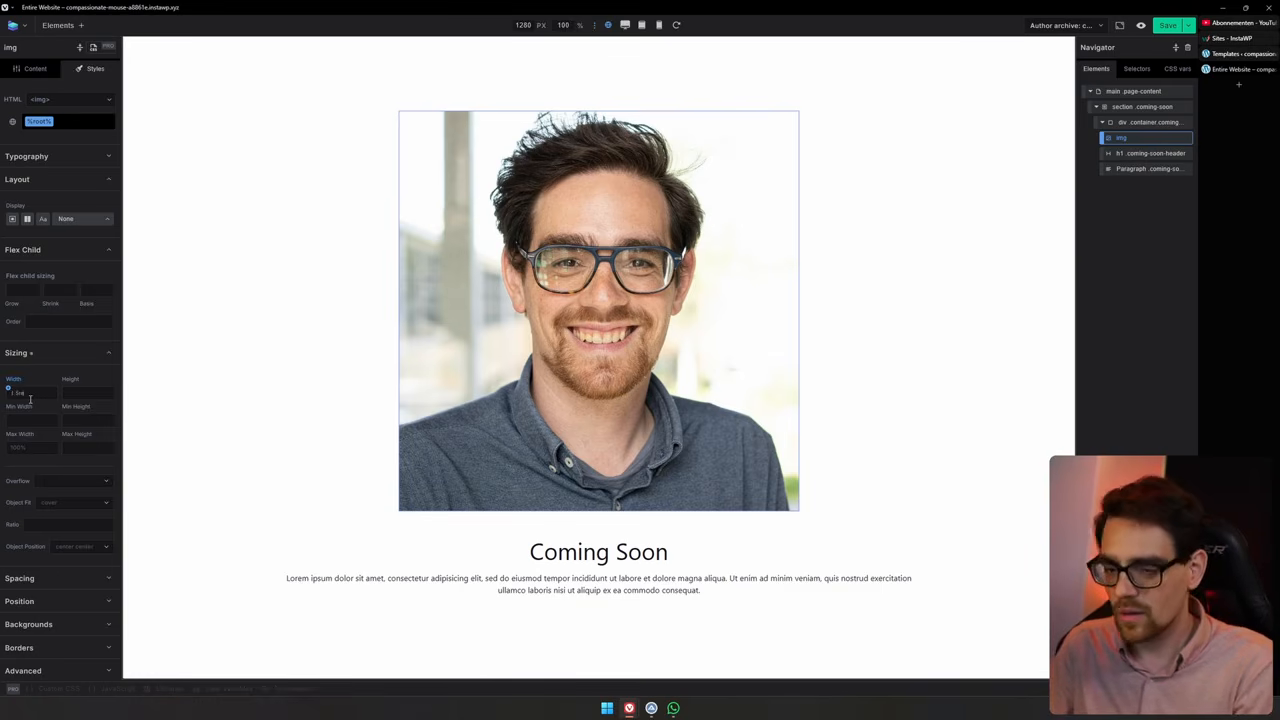
{"action": "type", "text": "m"}
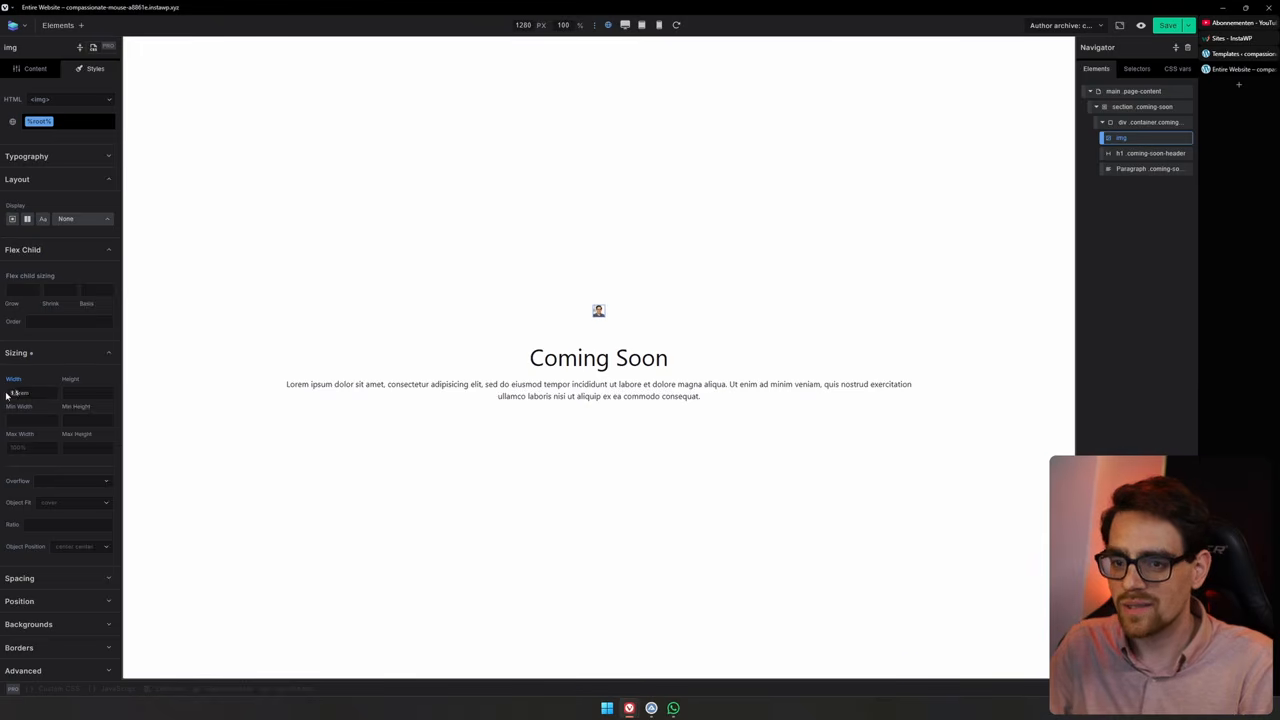
{"action": "type", "text": "2"}
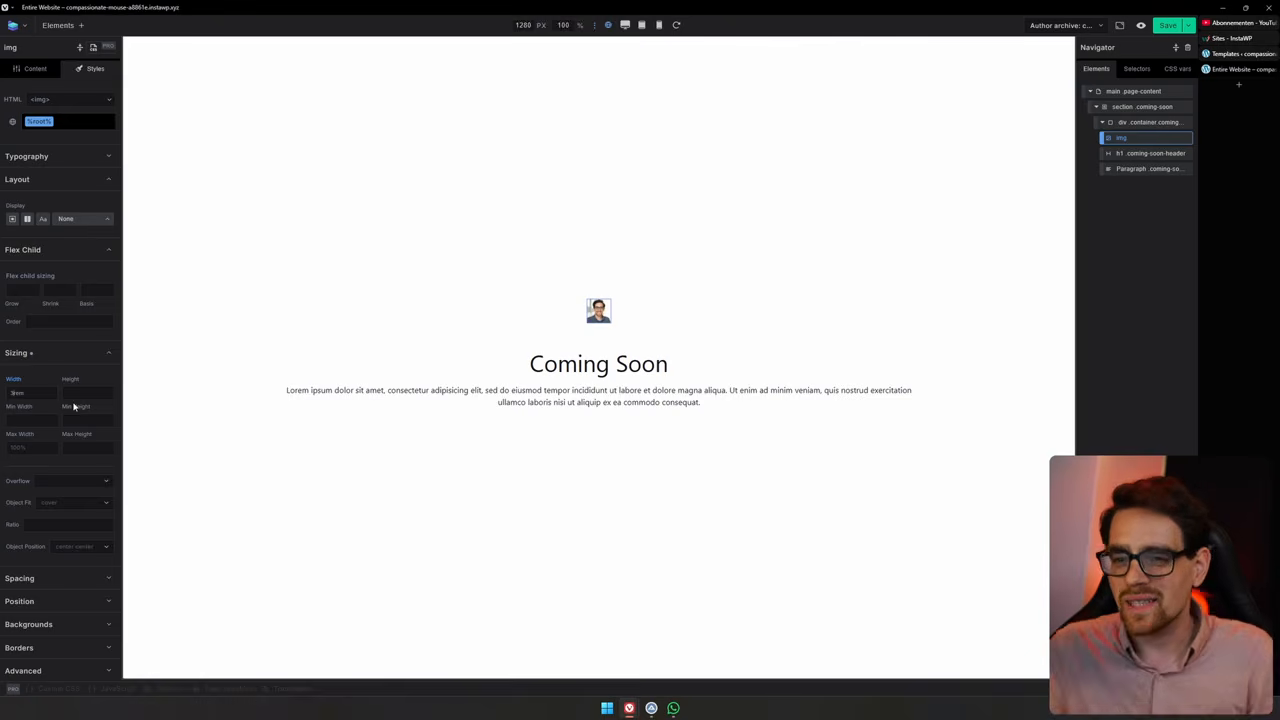
Set the image's border radius on all corners to the --radius--10xl CSS variable
{"action": "left_click", "coordinate": [62, 648]}
{"action": "scroll", "coordinate": [68, 566], "scroll_direction": "down", "scroll_amount": 3}
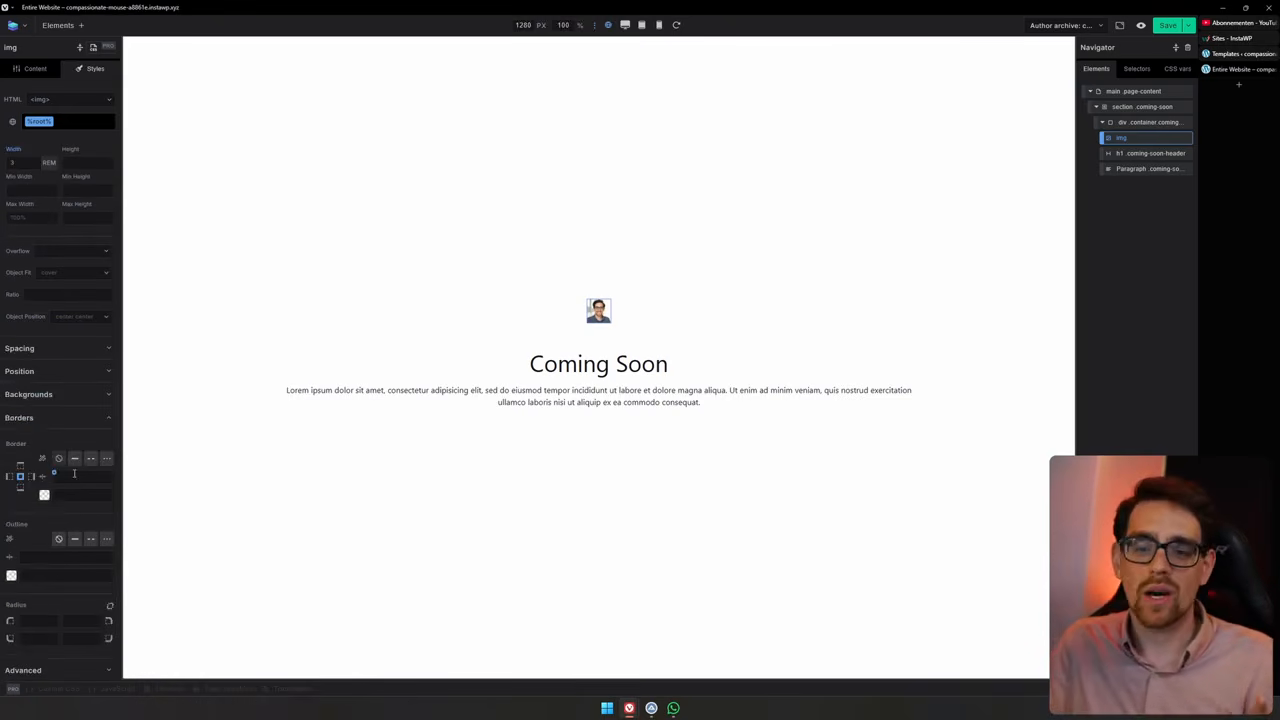
{"action": "scroll", "coordinate": [25, 606], "scroll_direction": "down", "scroll_amount": 1}
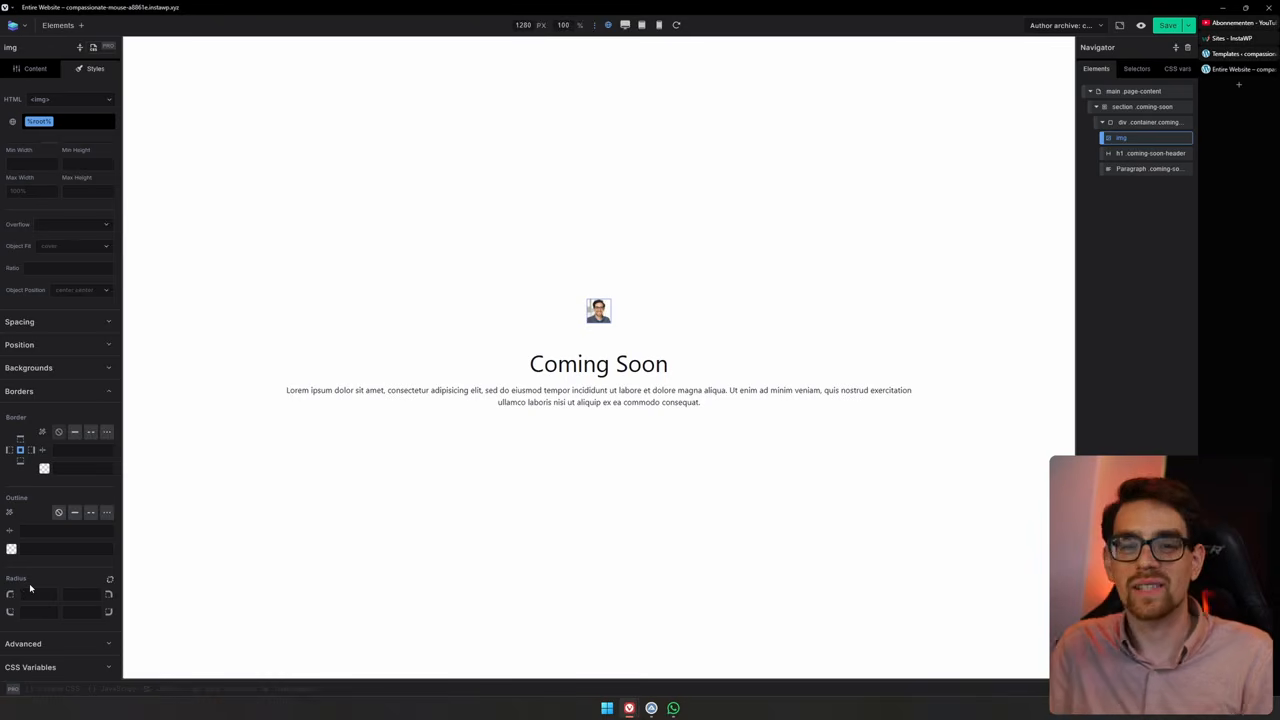
{"action": "left_click", "coordinate": [30, 588]}
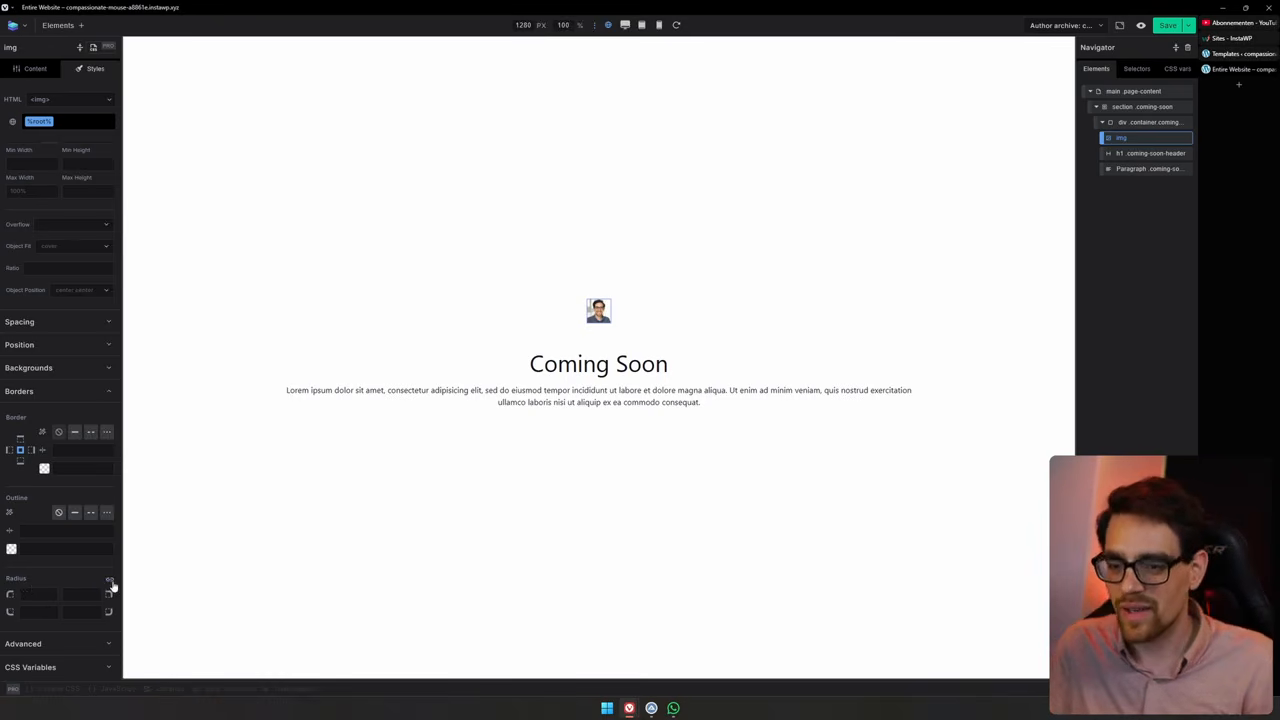
{"action": "left_click", "coordinate": [21, 593]}
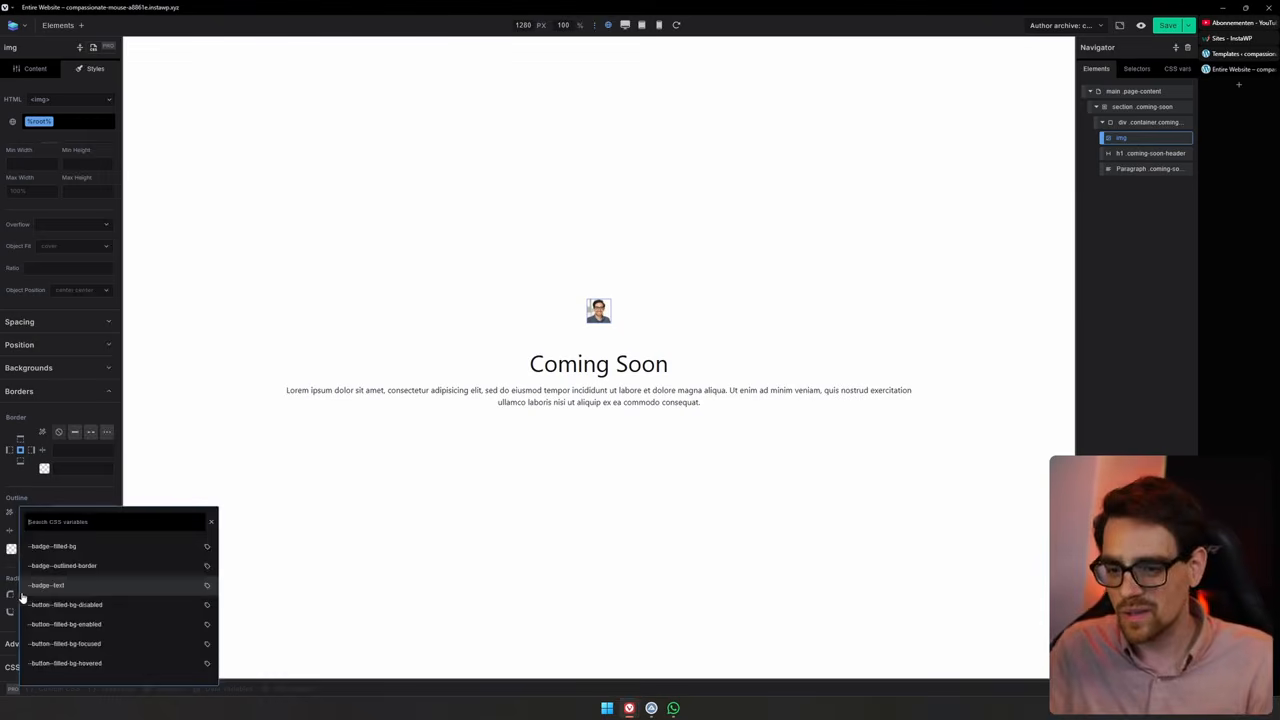
{"action": "scroll", "coordinate": [110, 575], "scroll_direction": "down", "scroll_amount": 5}
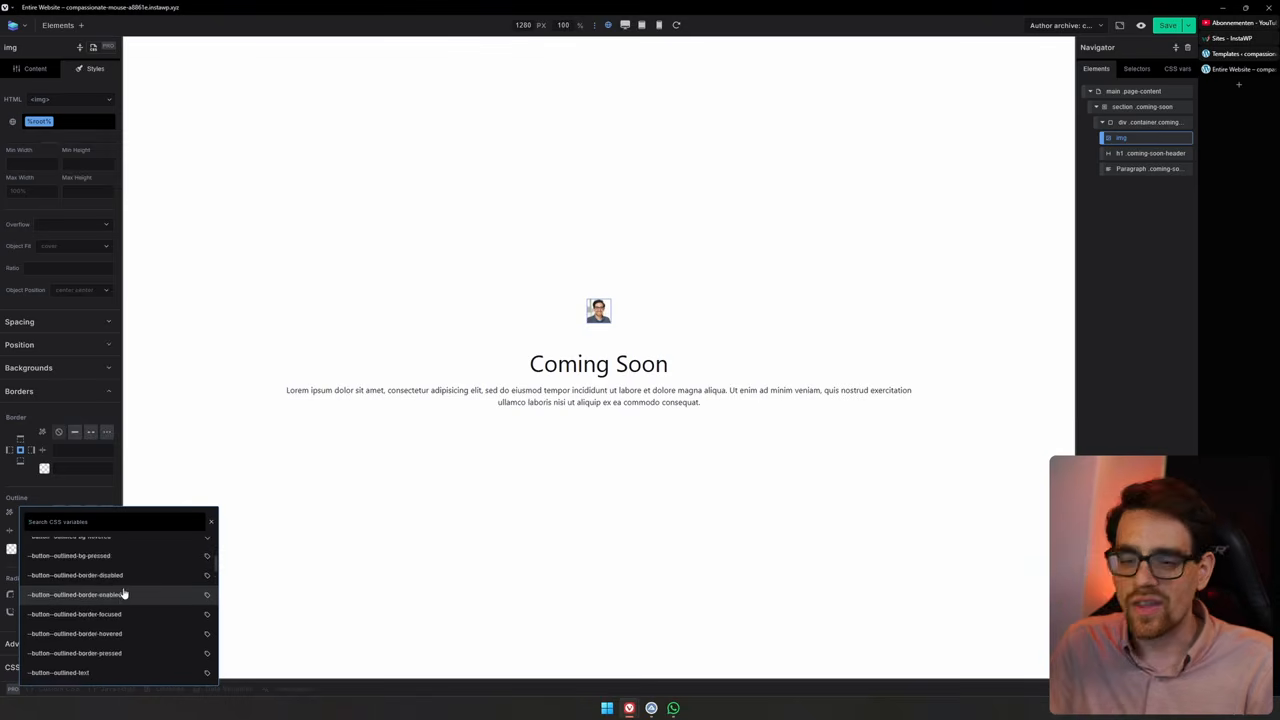
{"action": "type", "text": "radius"}
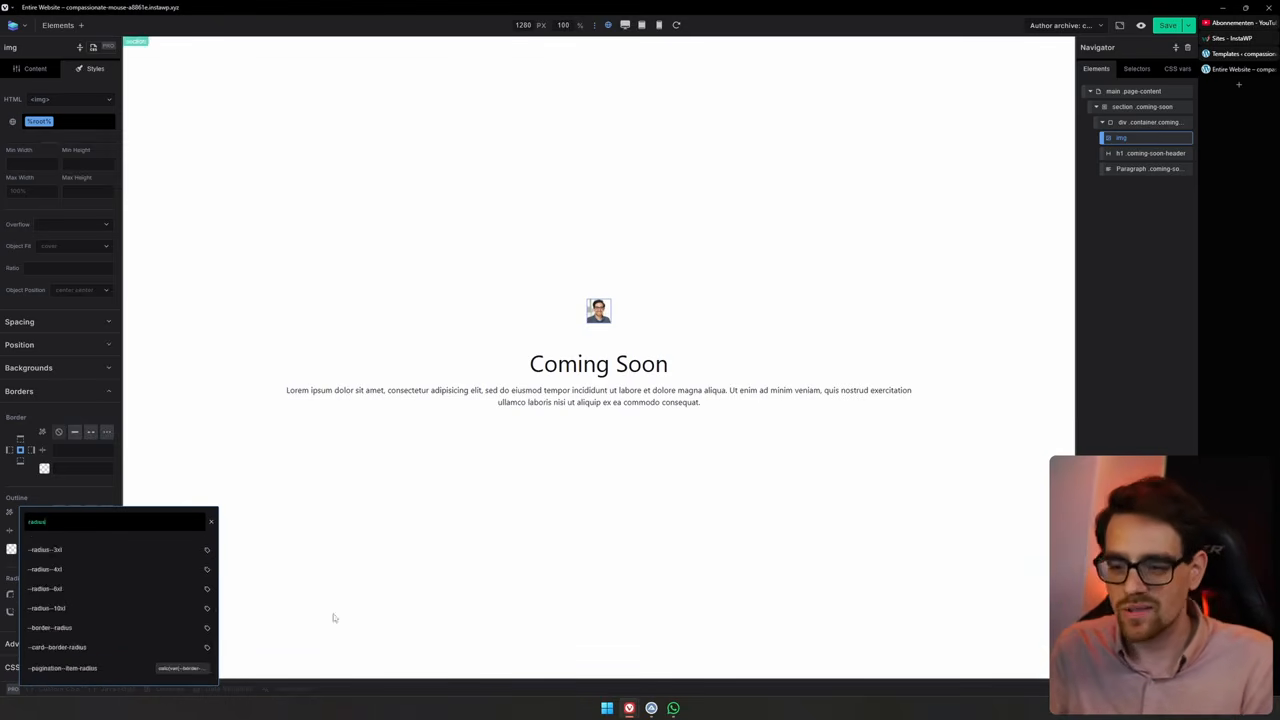
{"action": "left_click", "coordinate": [147, 608]}
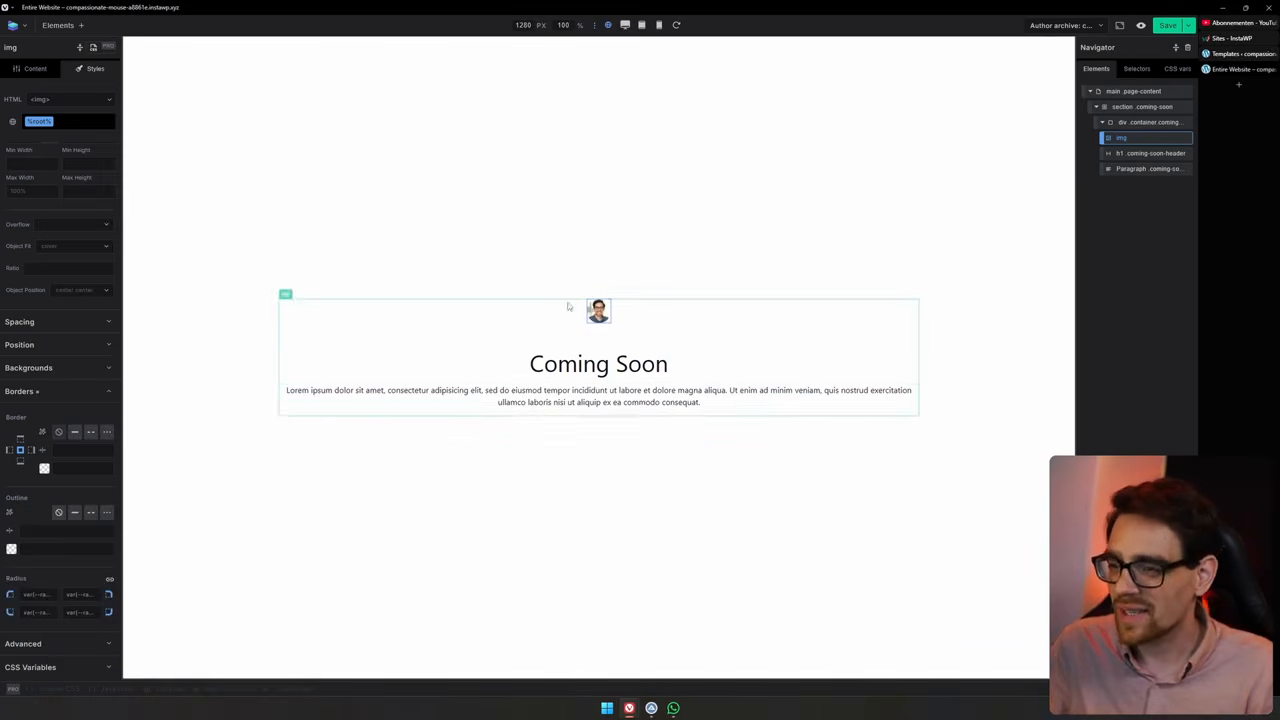
Select the heading and save the template
{"action": "left_click", "coordinate": [604, 362]}
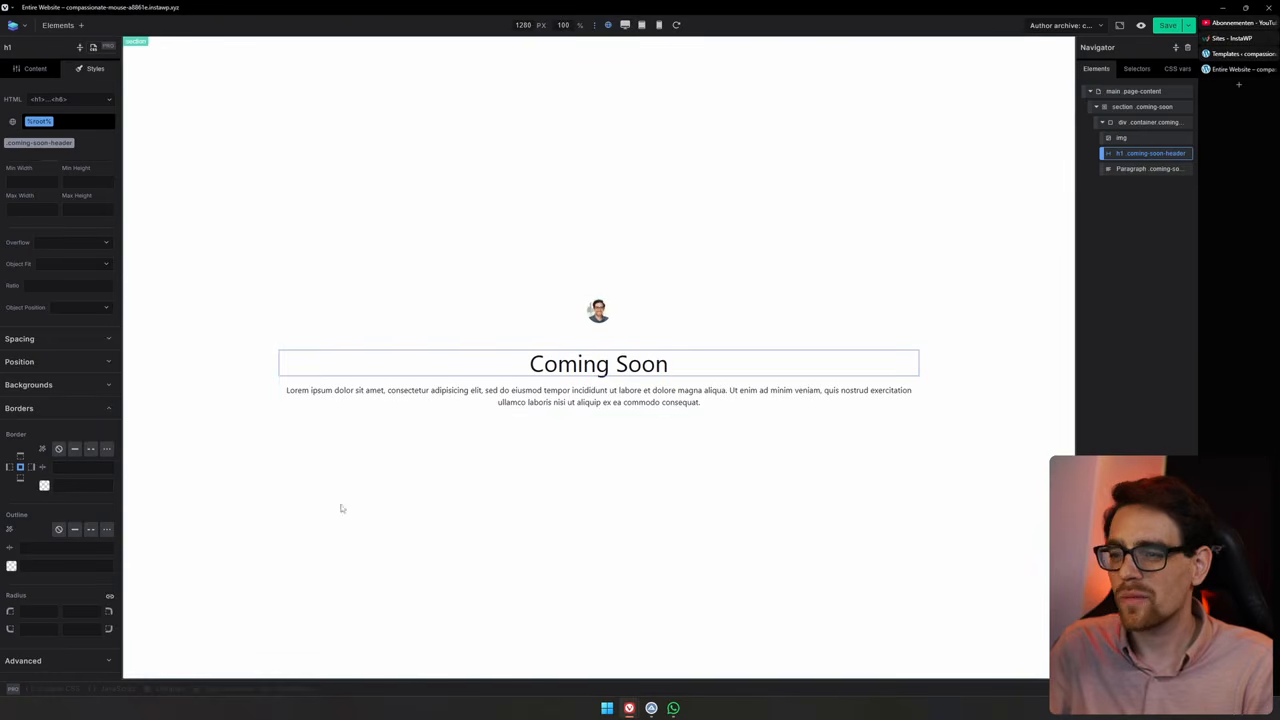
{"action": "left_click", "coordinate": [1168, 26]}
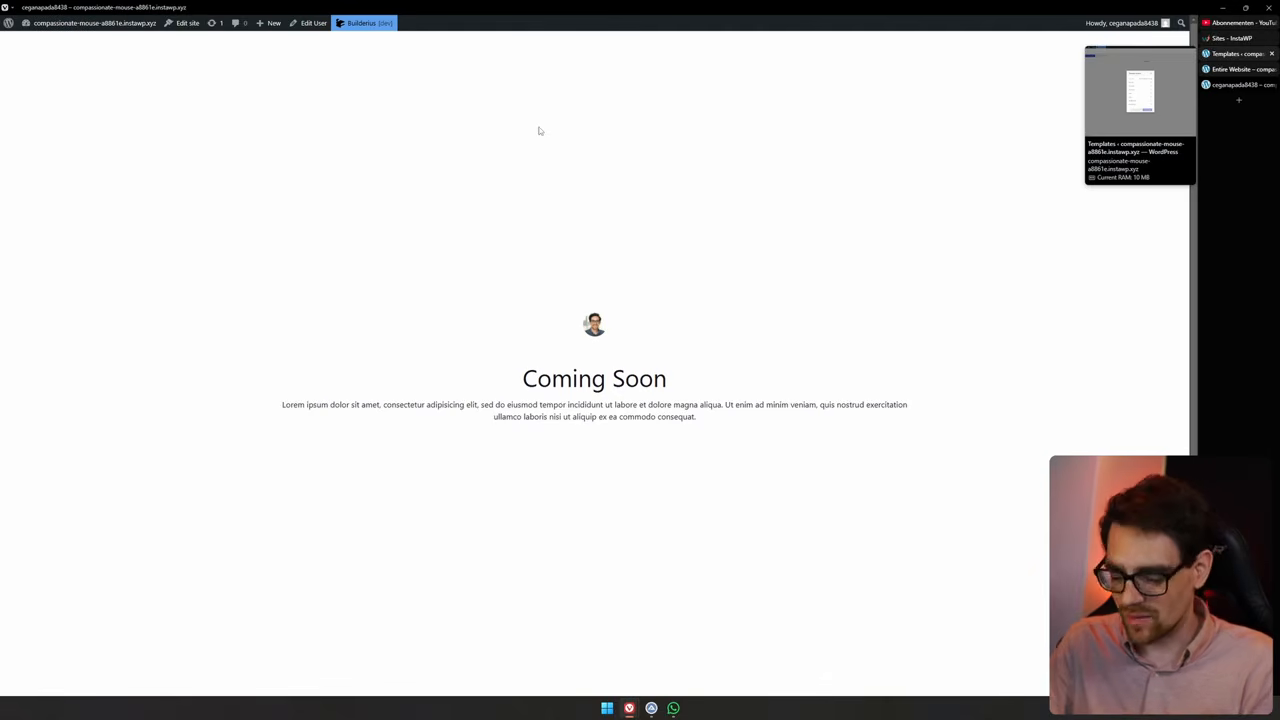
Open the site's homepage by removing the author path from the address
{"action": "key", "text": "ctrl+l"}
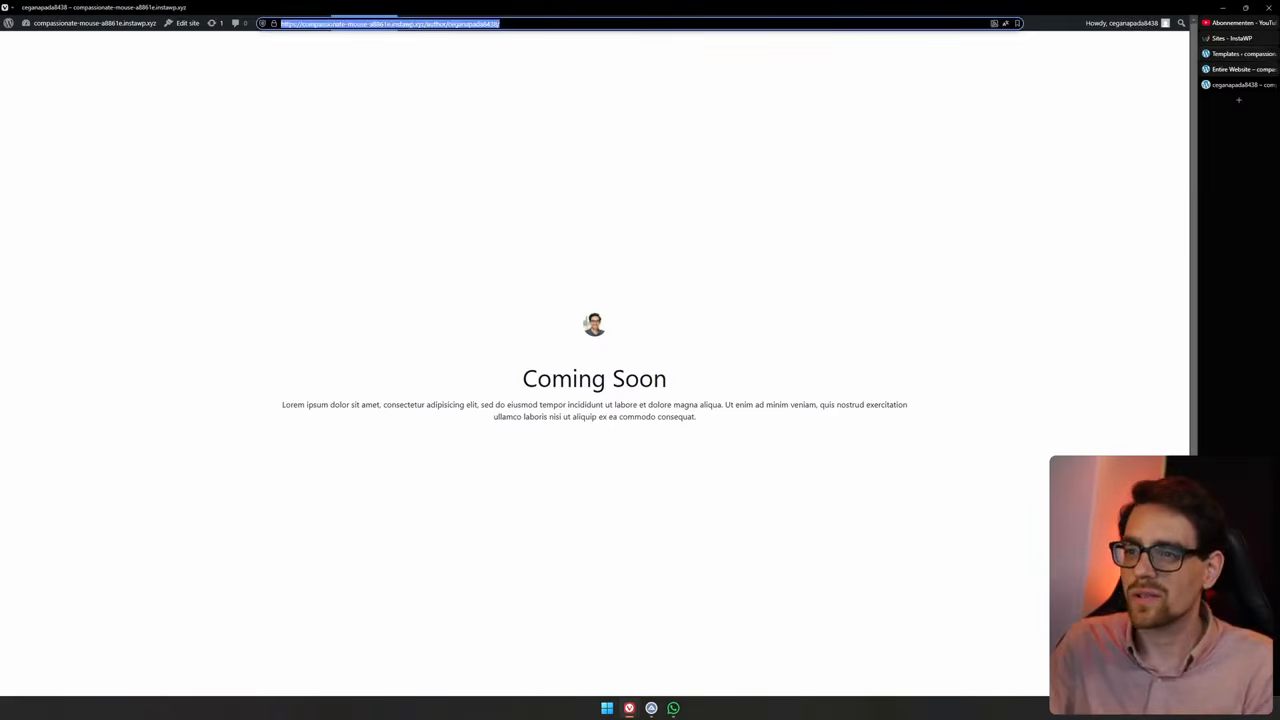
{"action": "left_click", "coordinate": [426, 24]}
{"action": "left_click_drag", "start_coordinate": [426, 24], "coordinate": [535, 25]}
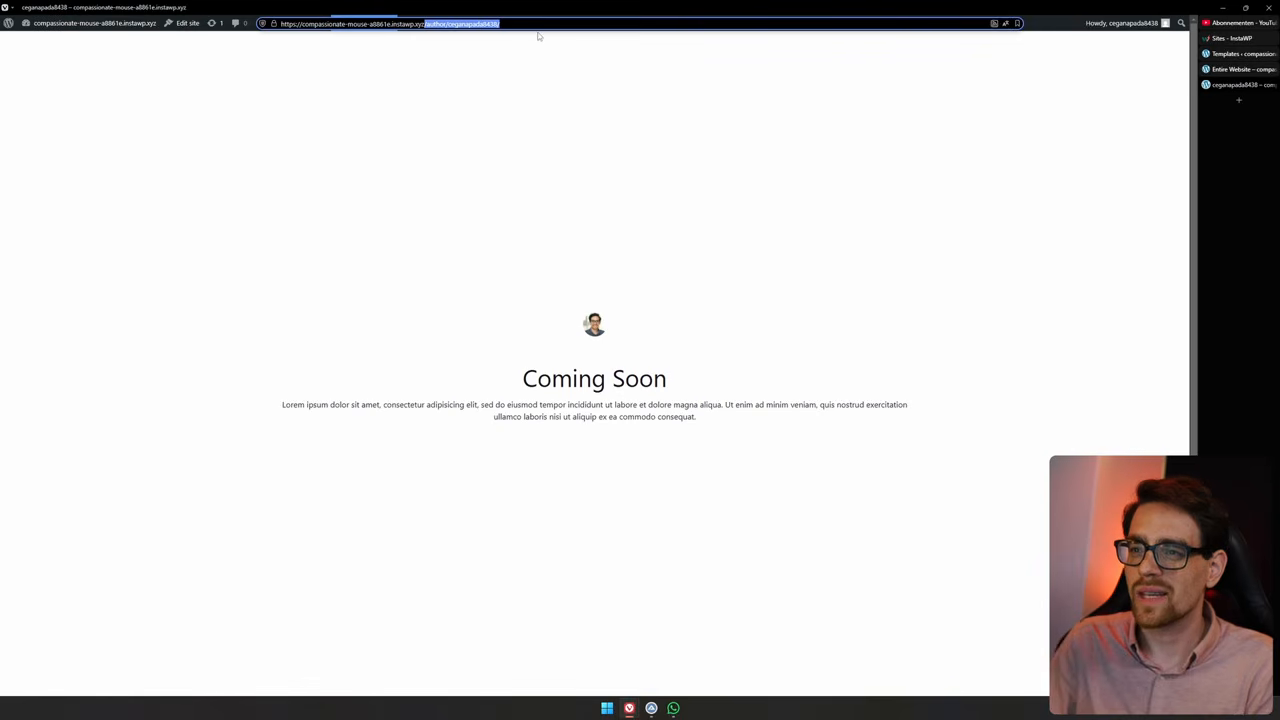
{"action": "key", "text": "BackSpace"}
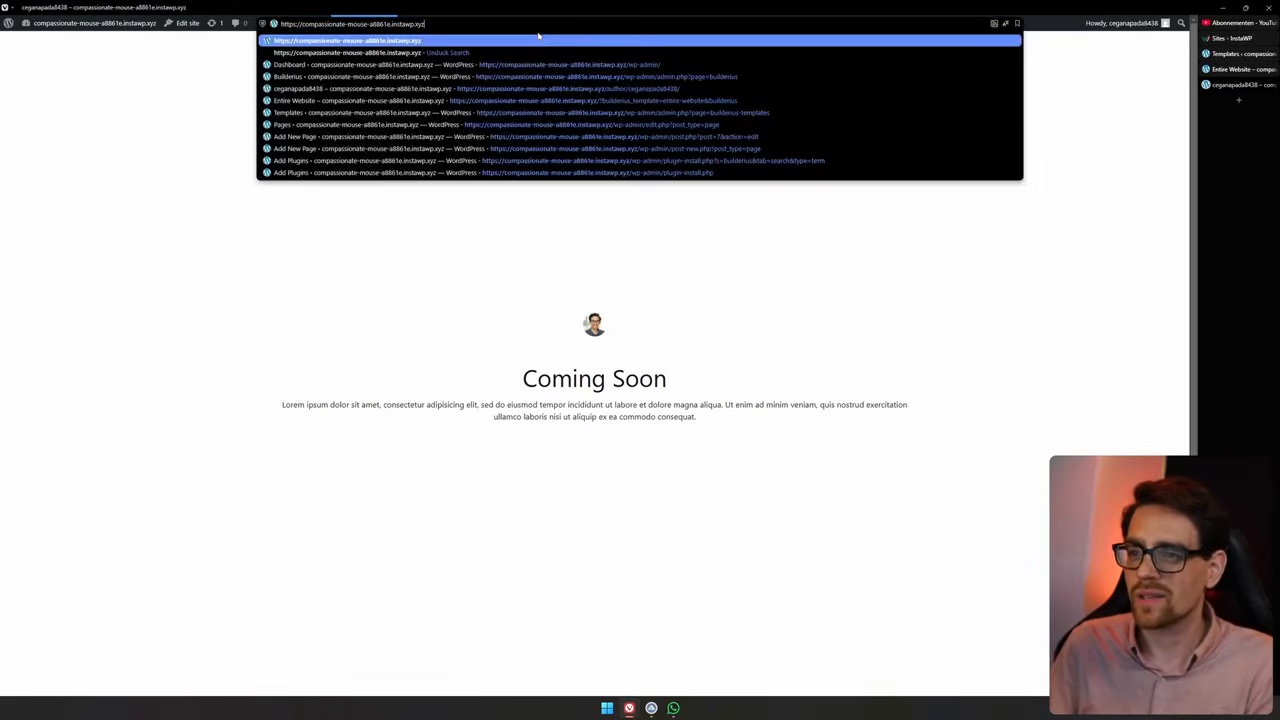
{"action": "key", "text": "Return"}
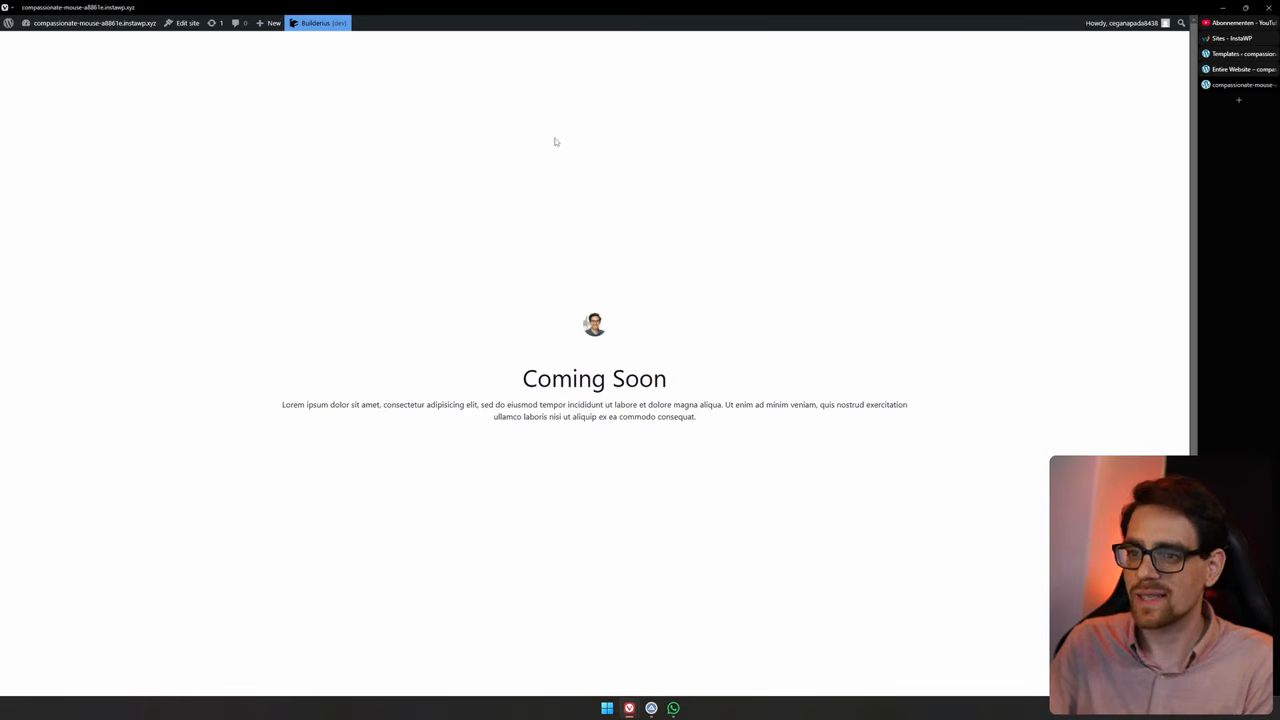
Check the homepage URL in a private window as a logged-out visitor, then close that window
{"action": "key", "text": "ctrl+l"}
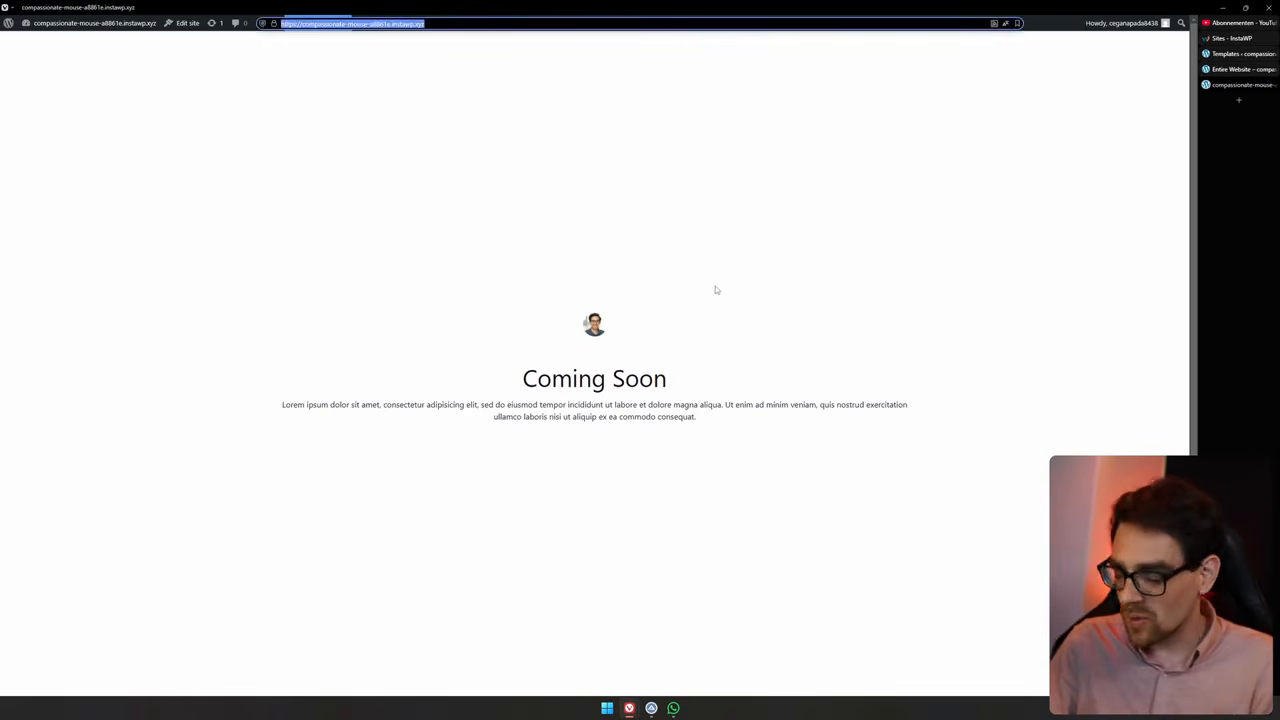
{"action": "key", "text": "ctrl+shift+n"}
{"action": "key", "text": "ctrl+v"}
{"action": "key", "text": "Return"}
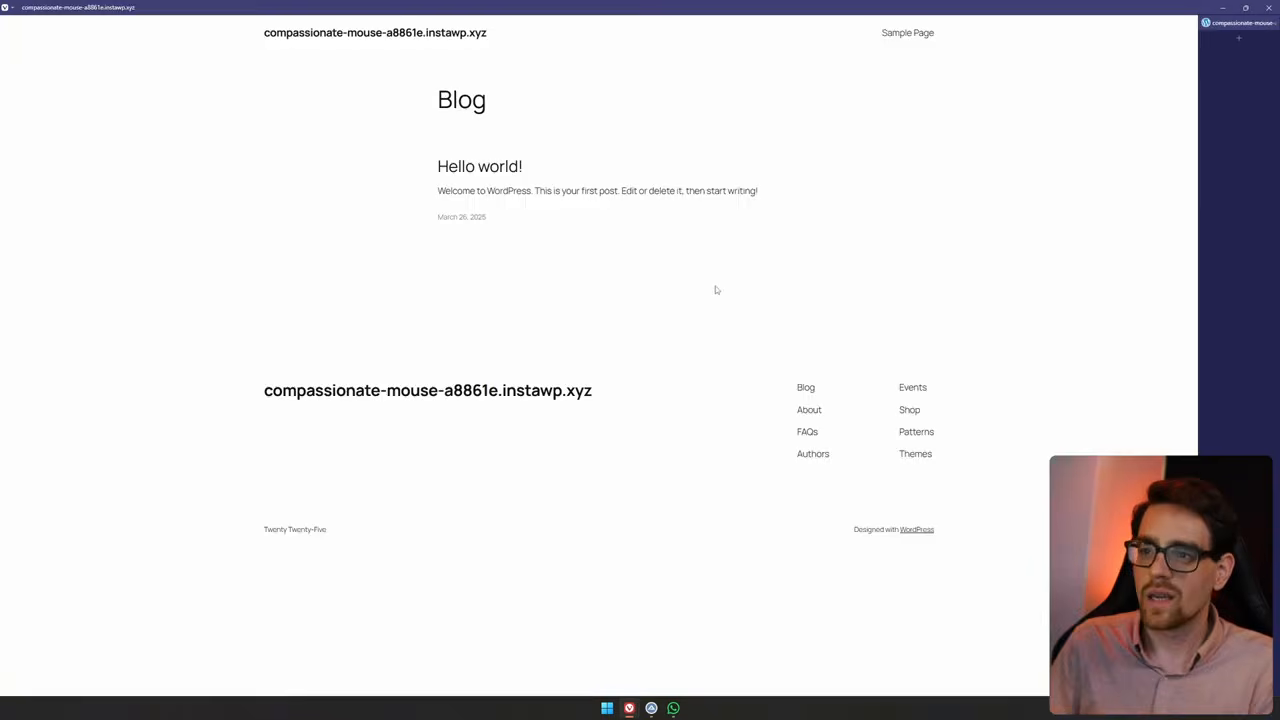
{"action": "left_click_drag", "start_coordinate": [262, 30], "coordinate": [1116, 460]}
{"action": "left_click", "coordinate": [1117, 340]}
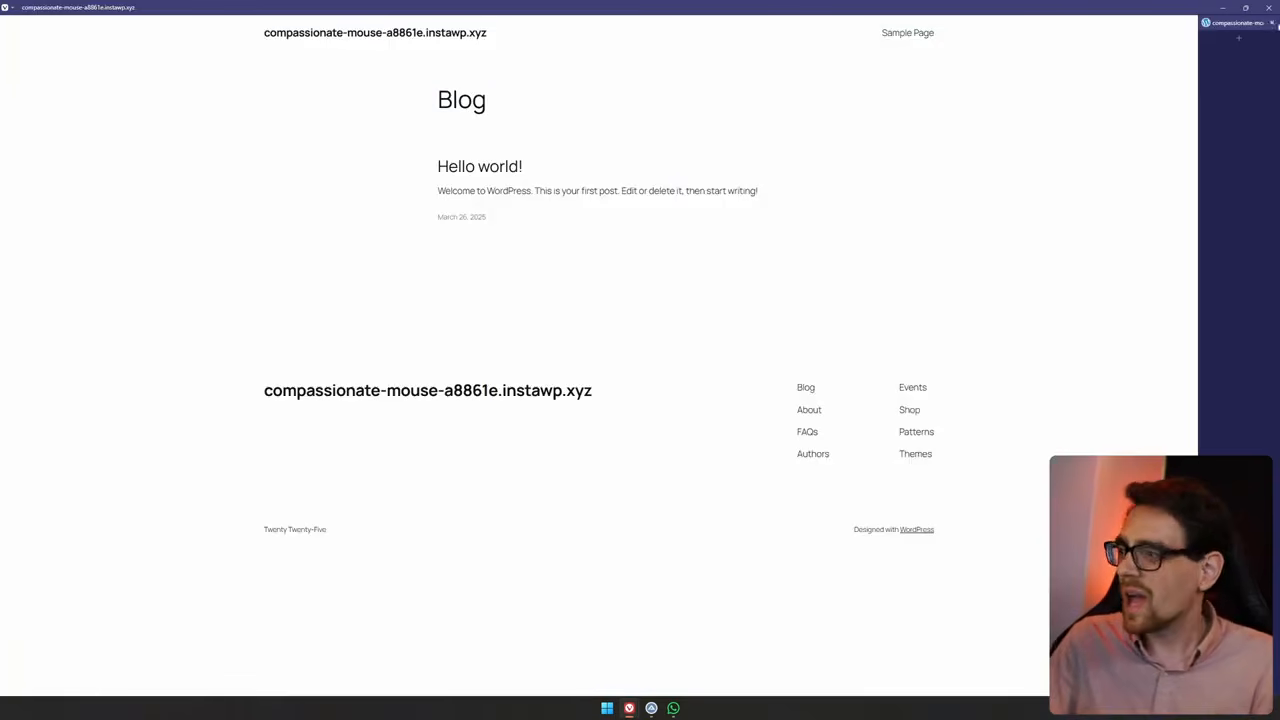
{"action": "left_click", "coordinate": [1270, 7]}
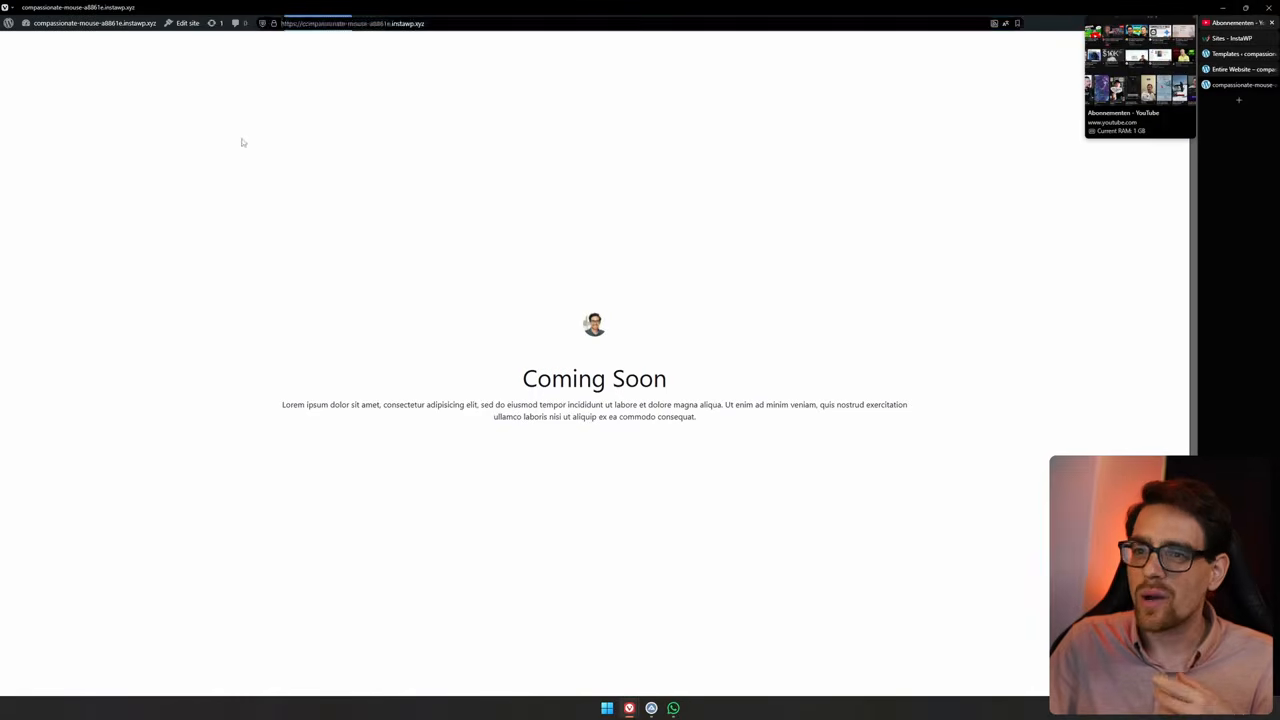
Return to the builder and open the Releases page from the website menu
{"action": "mouse_move", "coordinate": [322, 27]}
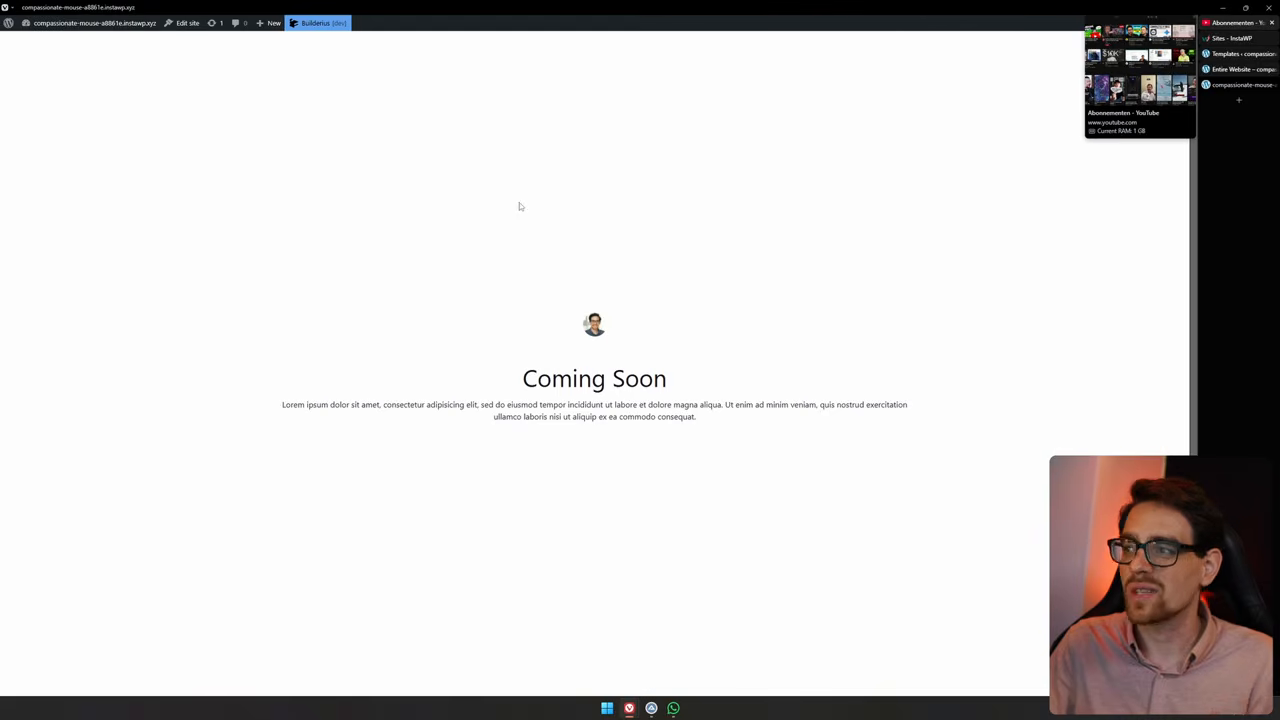
{"action": "key", "text": "ctrl+Tab"}
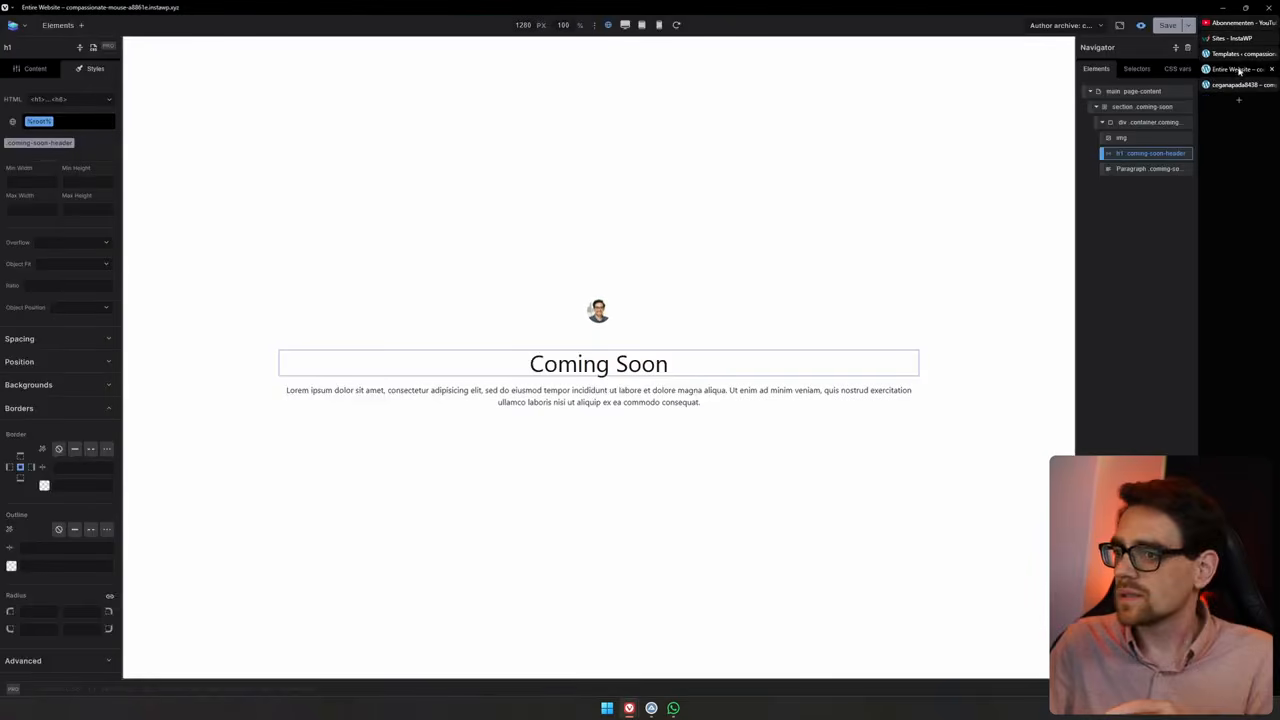
{"action": "left_click", "coordinate": [25, 28]}
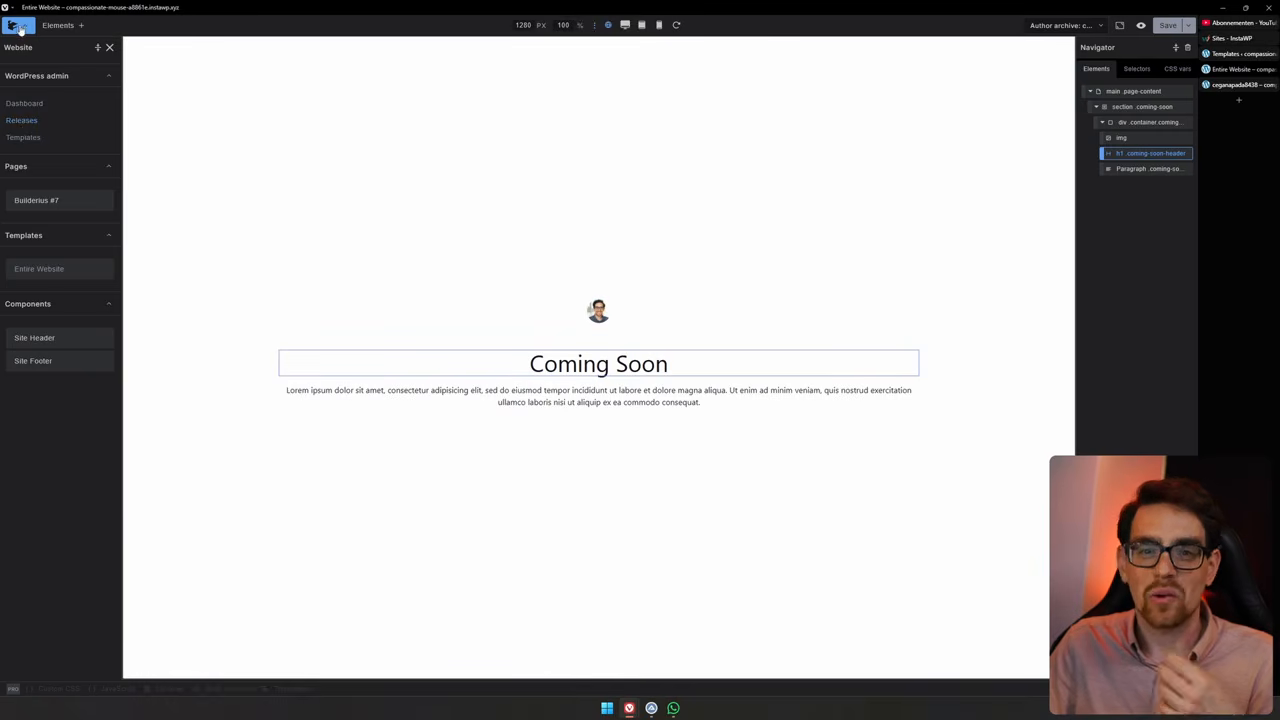
{"action": "left_click", "coordinate": [22, 120]}
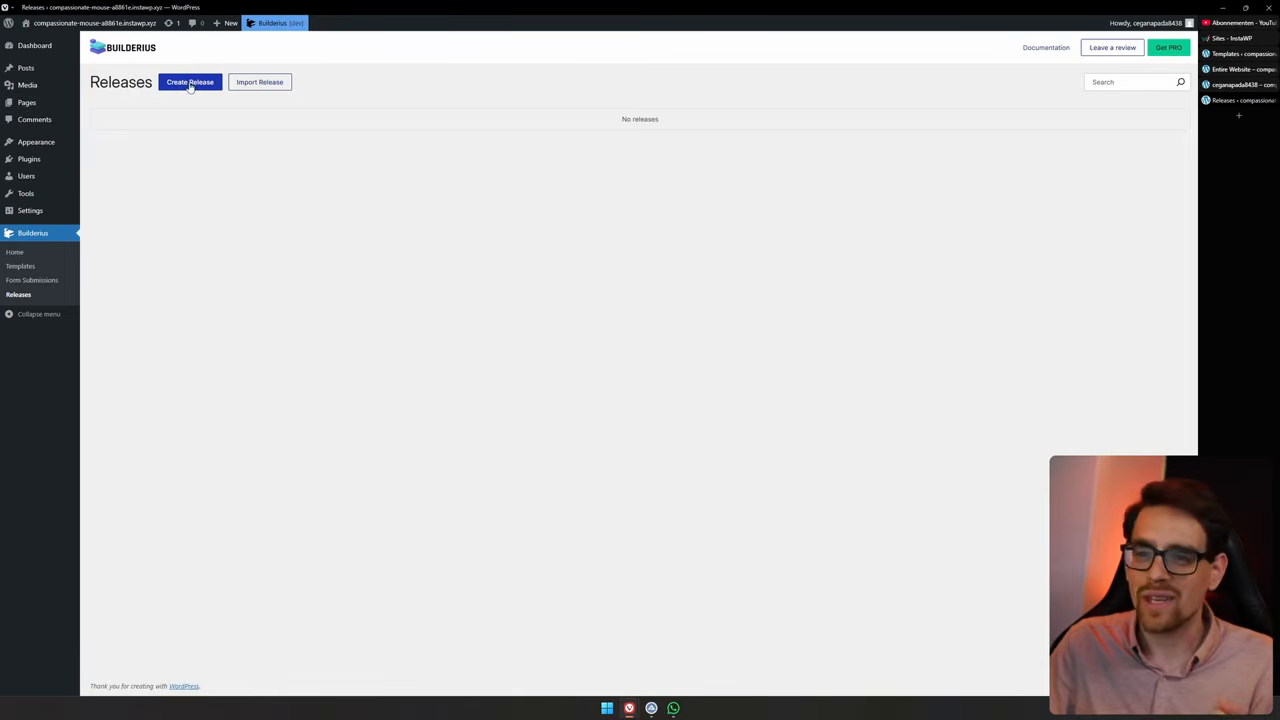
Start a new release with version 0.0.1 and the tag intial
{"action": "left_click", "coordinate": [190, 84]}
{"action": "type", "text": "1"}
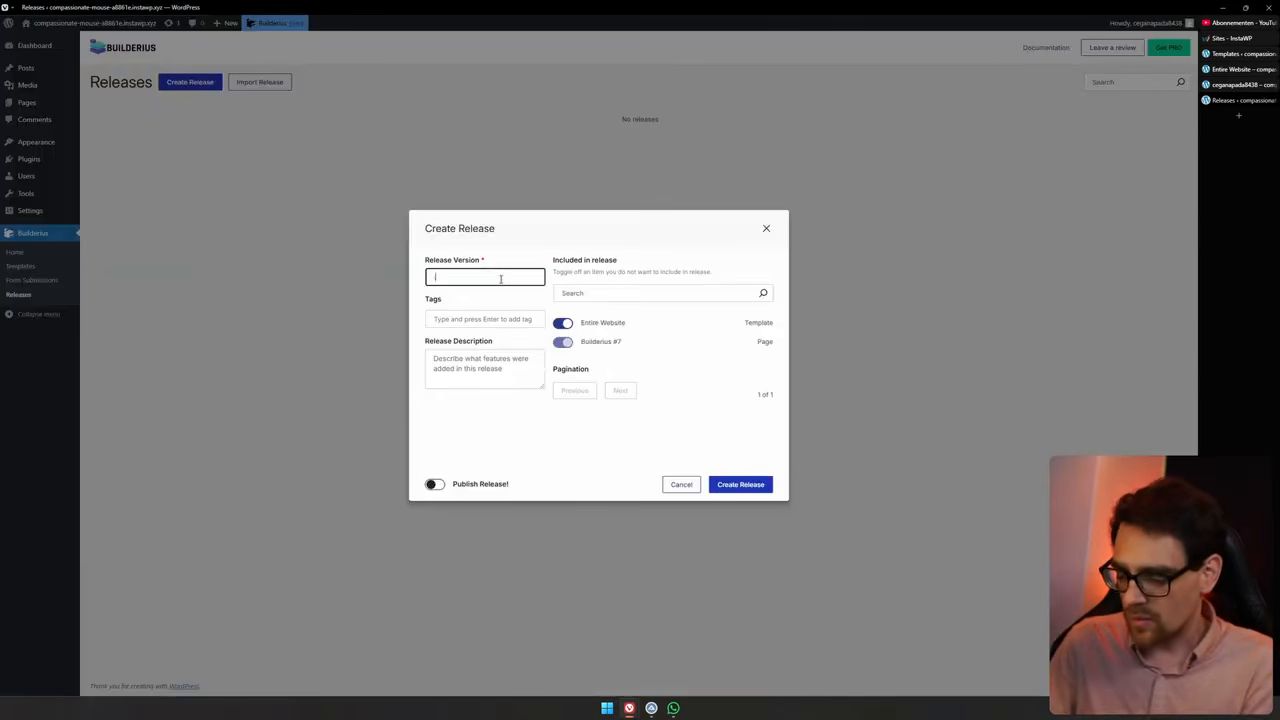
{"action": "key", "text": "BackSpace"}
{"action": "type", "text": "0"}
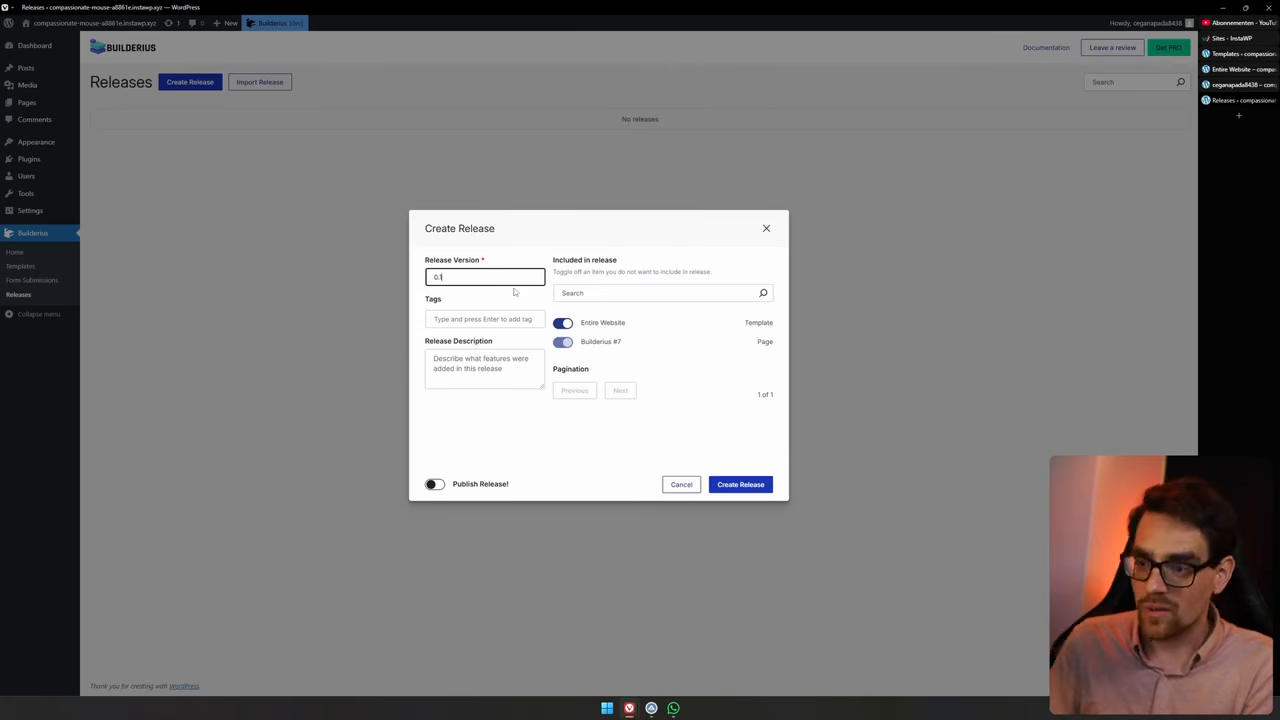
{"action": "type", "text": ".0.1"}
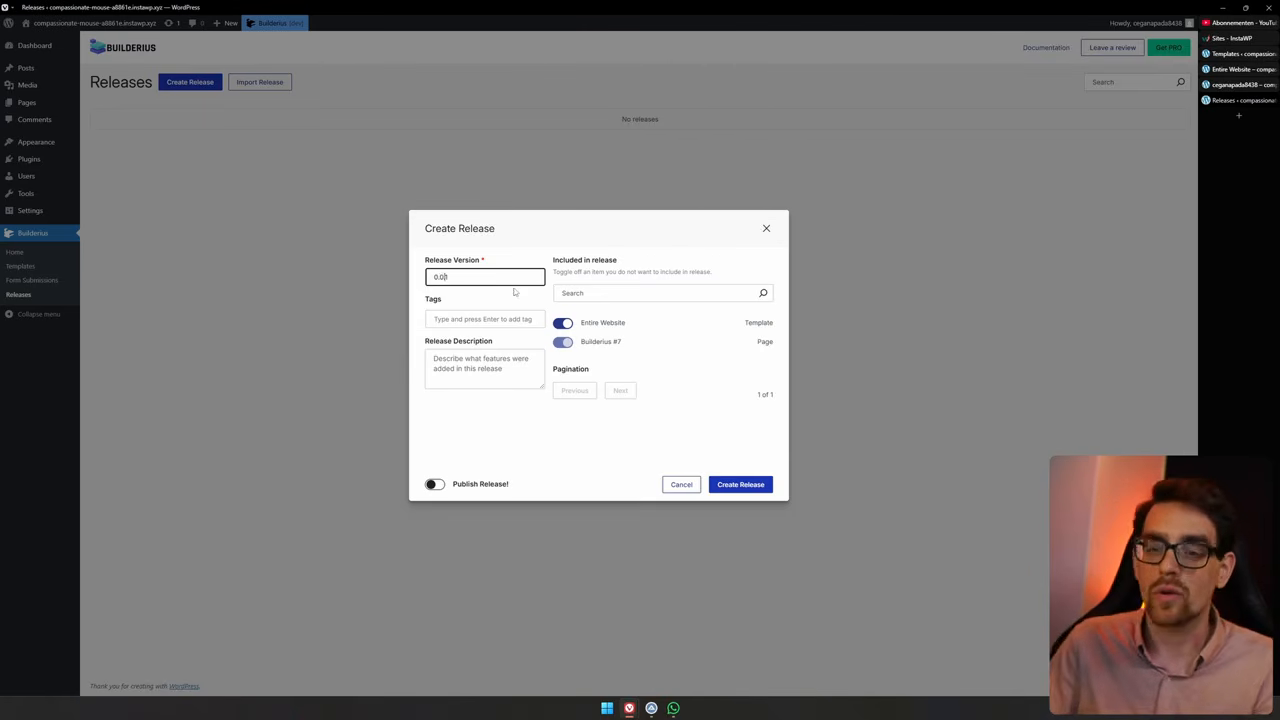
{"action": "left_click", "coordinate": [500, 313]}
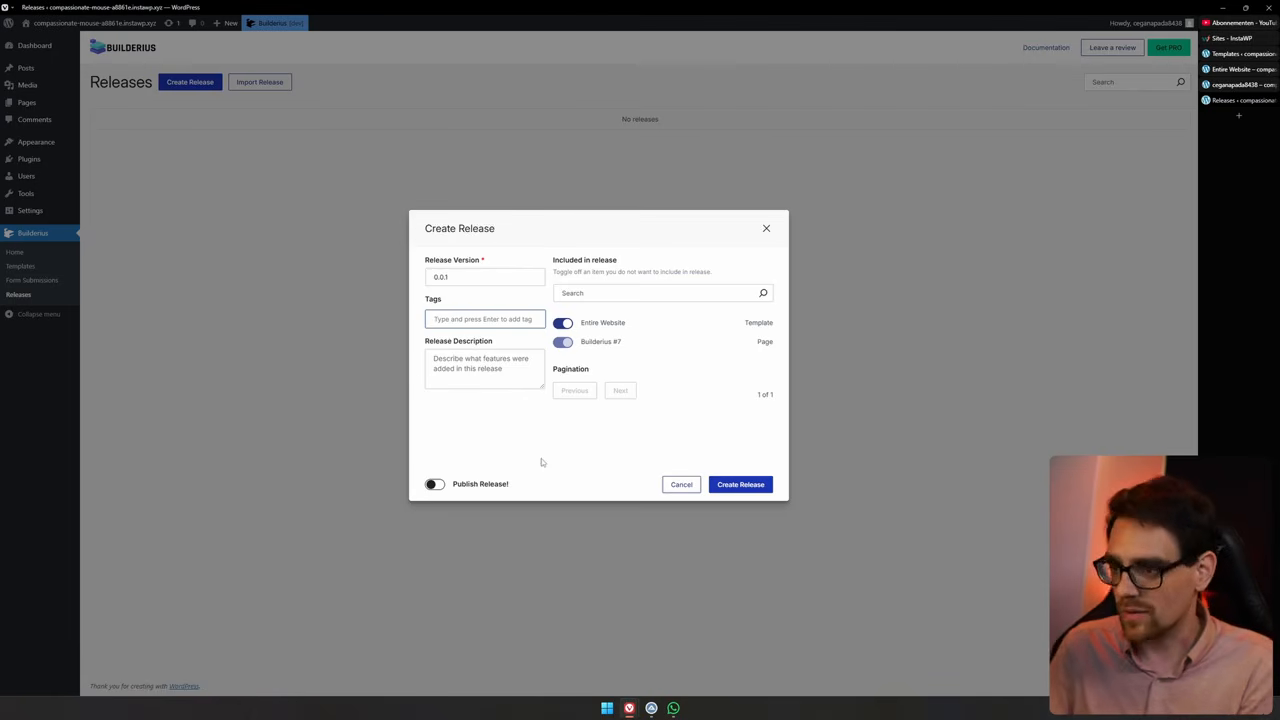
{"action": "type", "text": "intial"}
{"action": "key", "text": "Tab"}
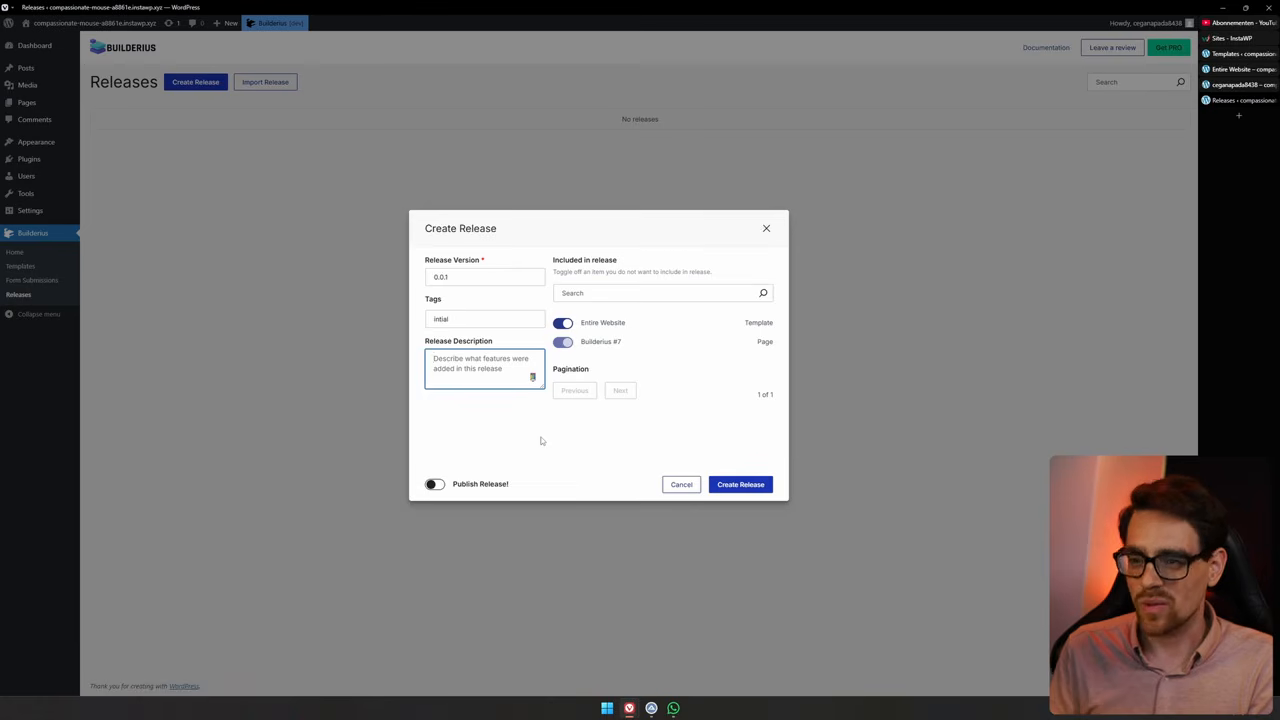
Add the description Coming Soon Page and create the release with publishing turned on
{"action": "type", "text": "Publishing"}
{"action": "key", "text": "ctrl+a"}
{"action": "type", "text": "Co"}
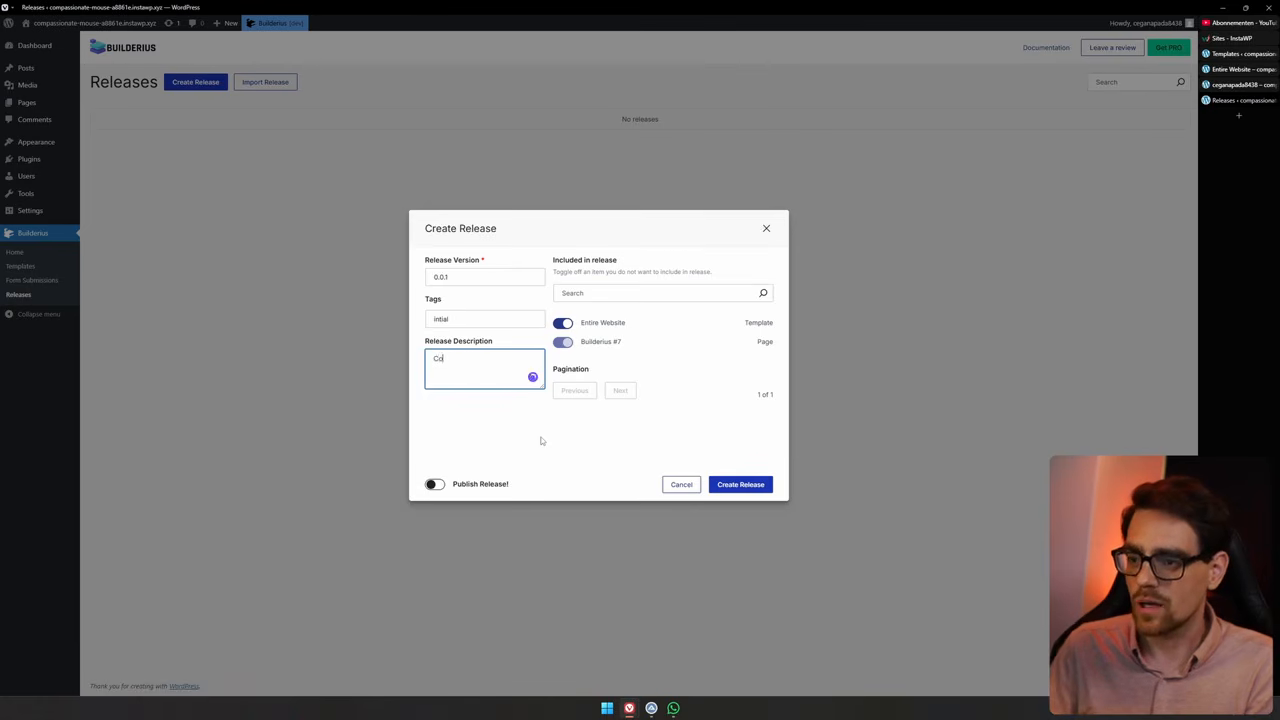
{"action": "type", "text": "ming Soon Page"}
{"action": "left_click", "coordinate": [541, 441]}
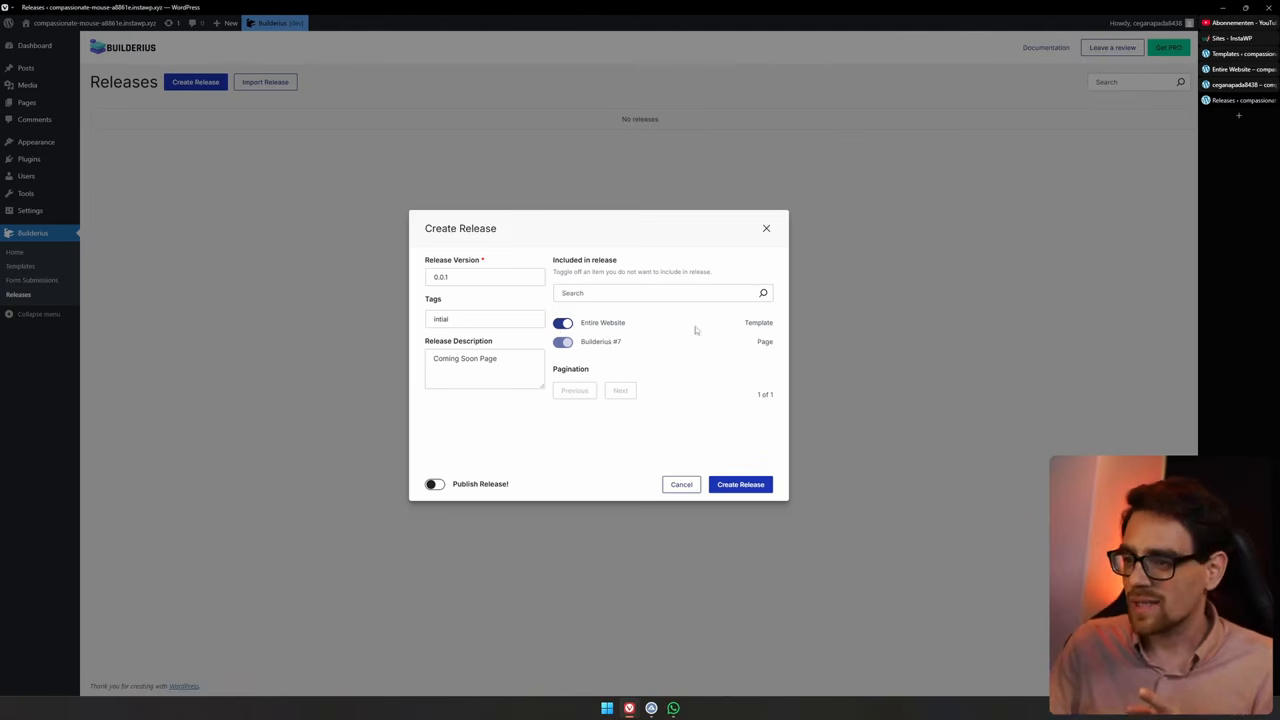
{"action": "left_click", "coordinate": [432, 485]}
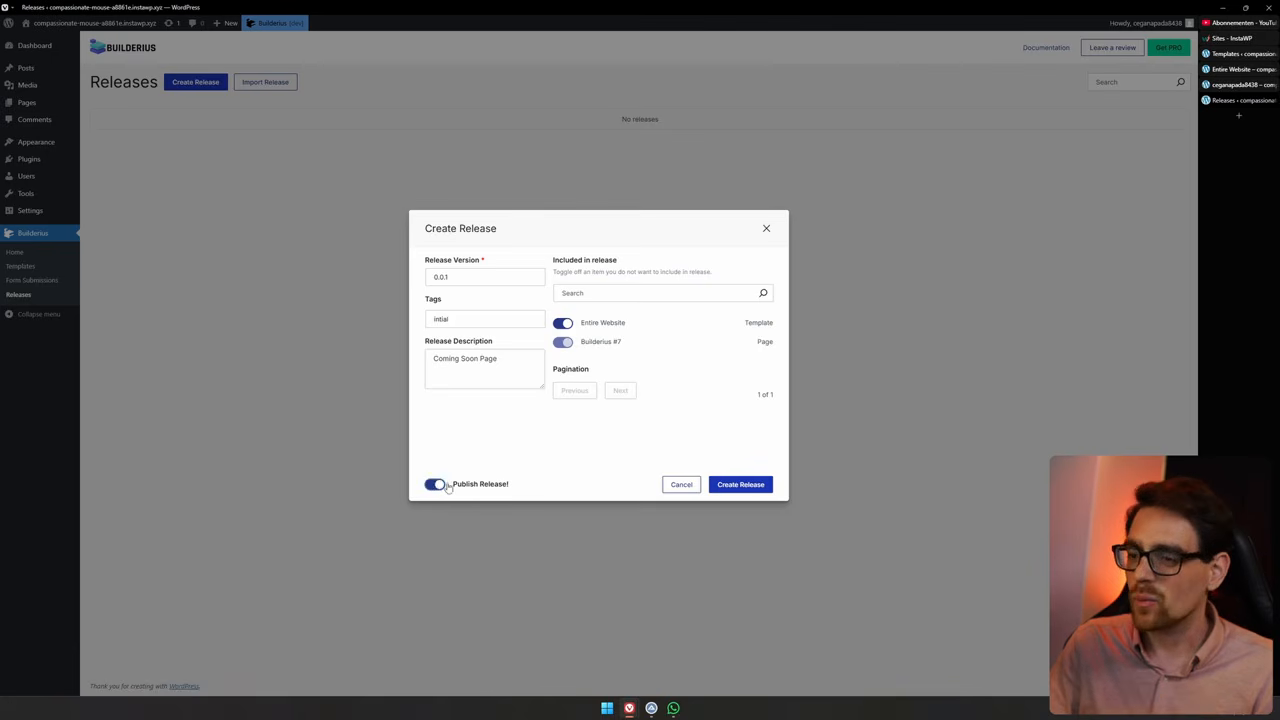
{"action": "left_click", "coordinate": [736, 488]}
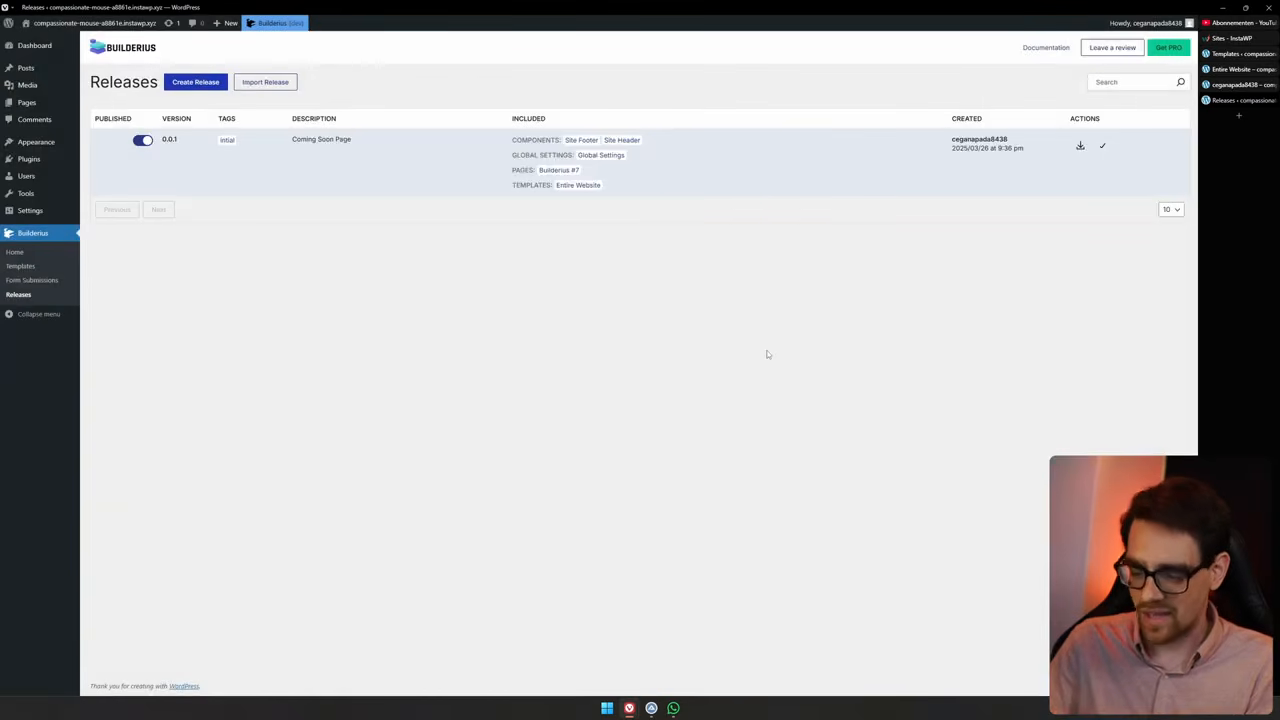
Open the site's wp-admin address in a private window to view it as a logged-out visitor, then close that window
{"action": "key", "text": "ctrl+l"}
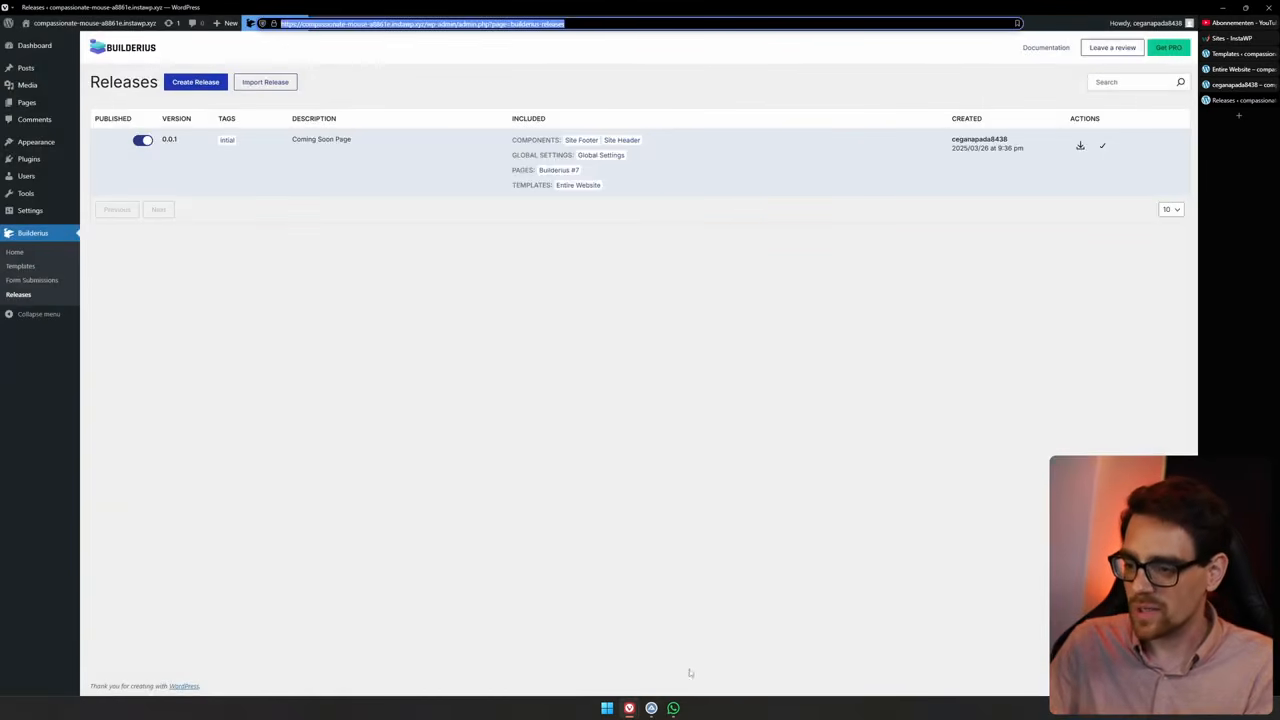
{"action": "key", "text": "ctrl+c"}
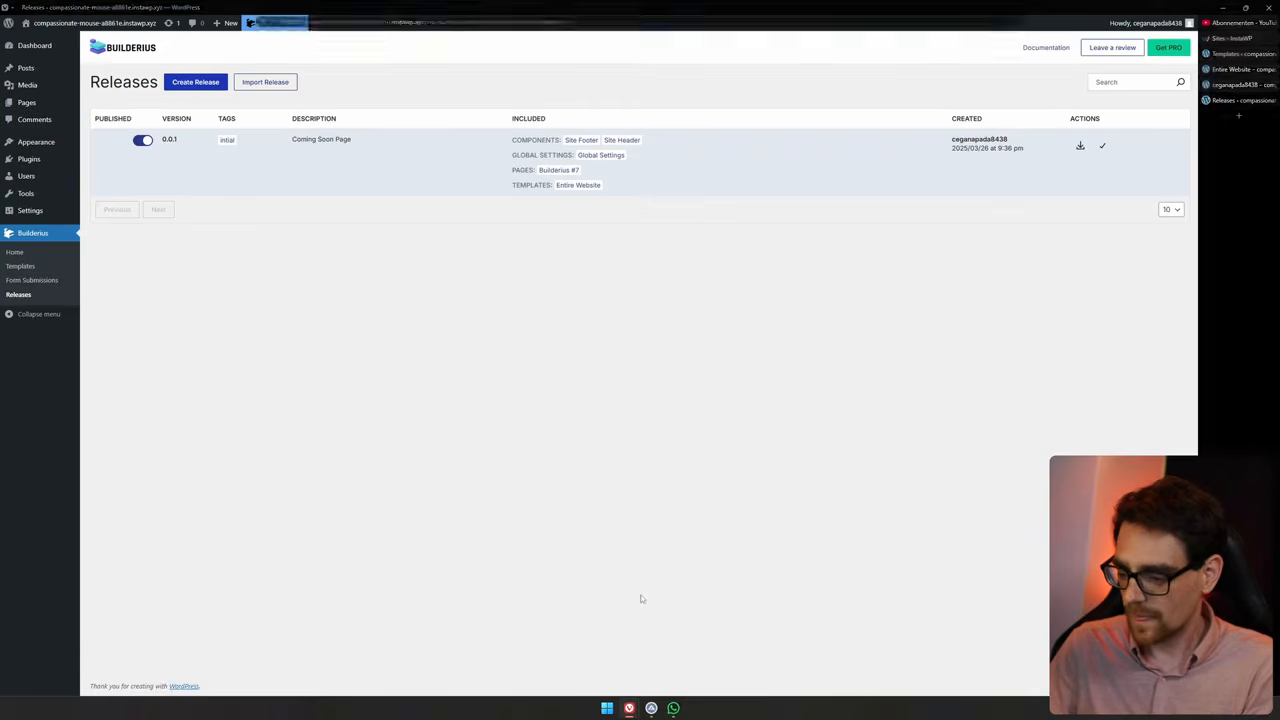
{"action": "key", "text": "ctrl+shift+n"}
{"action": "key", "text": "ctrl+v"}
{"action": "key", "text": "BackSpace"}
{"action": "key", "text": "BackSpace"}
{"action": "key", "text": "BackSpace"}
{"action": "key", "text": "BackSpace"}
{"action": "key", "text": "BackSpace"}
{"action": "key", "text": "BackSpace"}
{"action": "key", "text": "BackSpace"}
{"action": "key", "text": "BackSpace"}
{"action": "key", "text": "BackSpace"}
{"action": "key", "text": "BackSpace"}
{"action": "key", "text": "BackSpace"}
{"action": "key", "text": "BackSpace"}
{"action": "key", "text": "BackSpace"}
{"action": "key", "text": "BackSpace"}
{"action": "key", "text": "BackSpace"}
{"action": "key", "text": "BackSpace"}
{"action": "key", "text": "BackSpace"}
{"action": "key", "text": "BackSpace"}
{"action": "key", "text": "BackSpace"}
{"action": "key", "text": "BackSpace"}
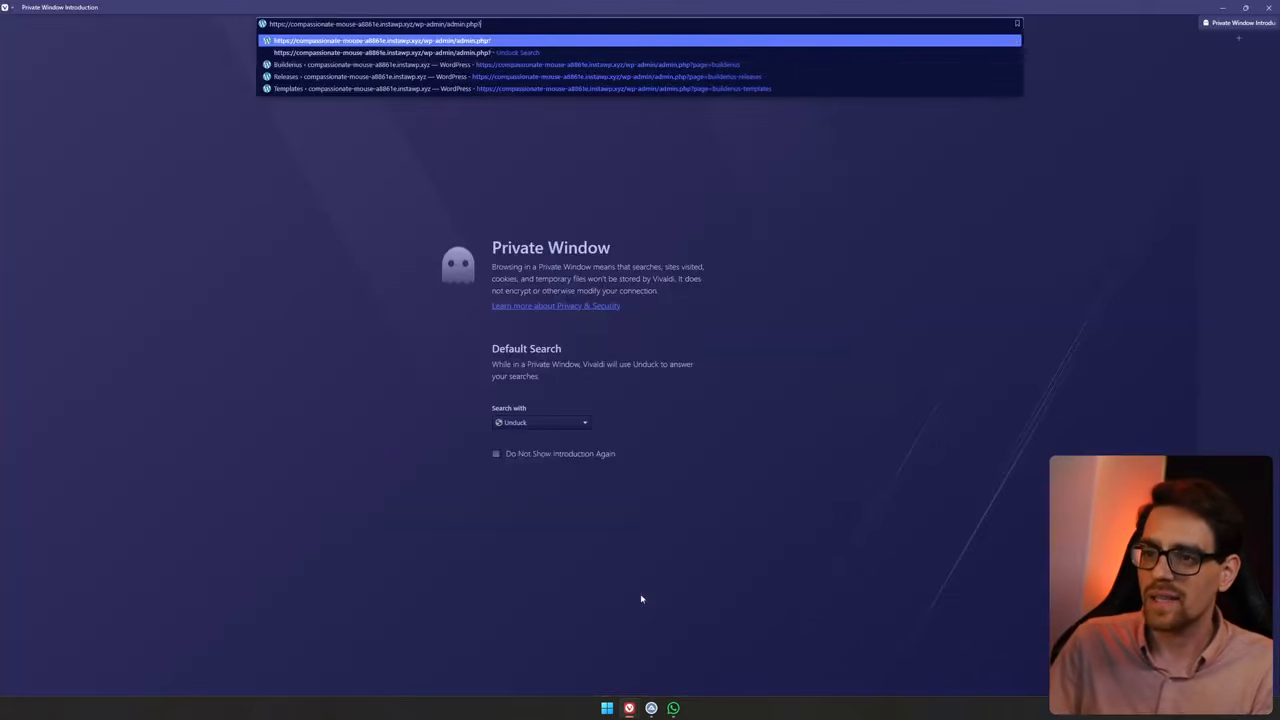
{"action": "key", "text": "Return"}
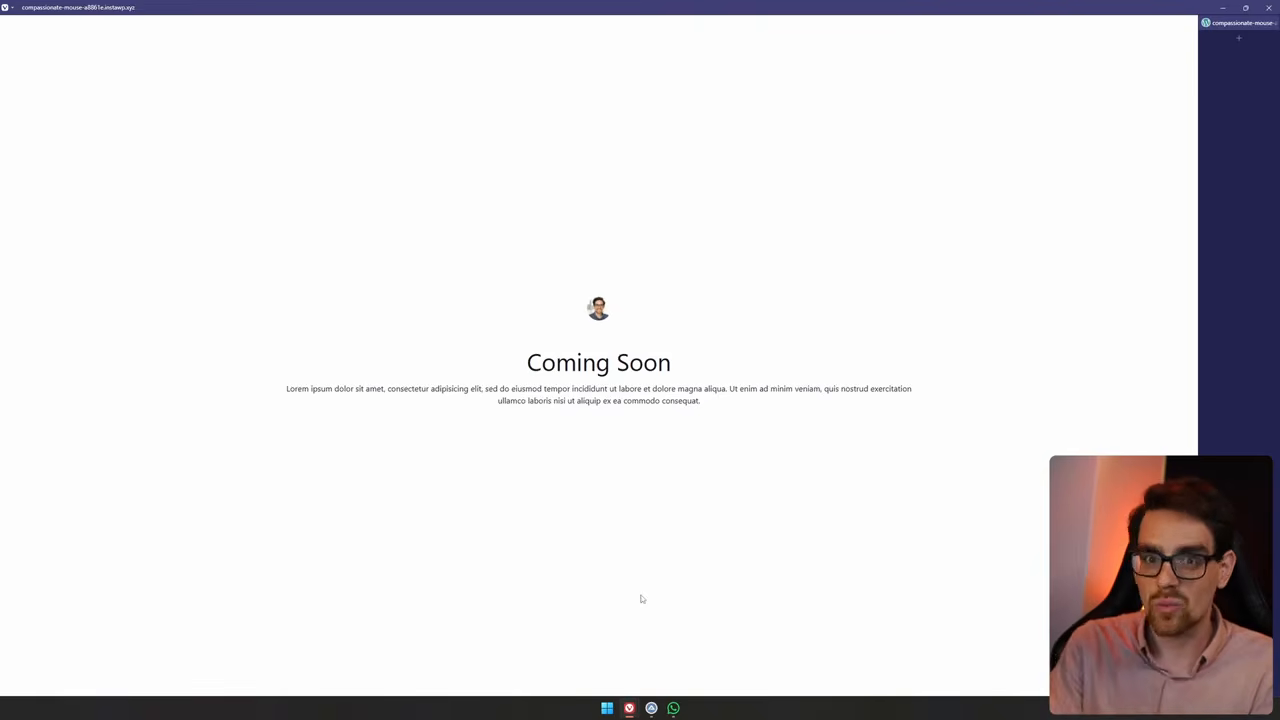
{"action": "left_click", "coordinate": [1269, 7]}
{"action": "left_click", "coordinate": [422, 370]}
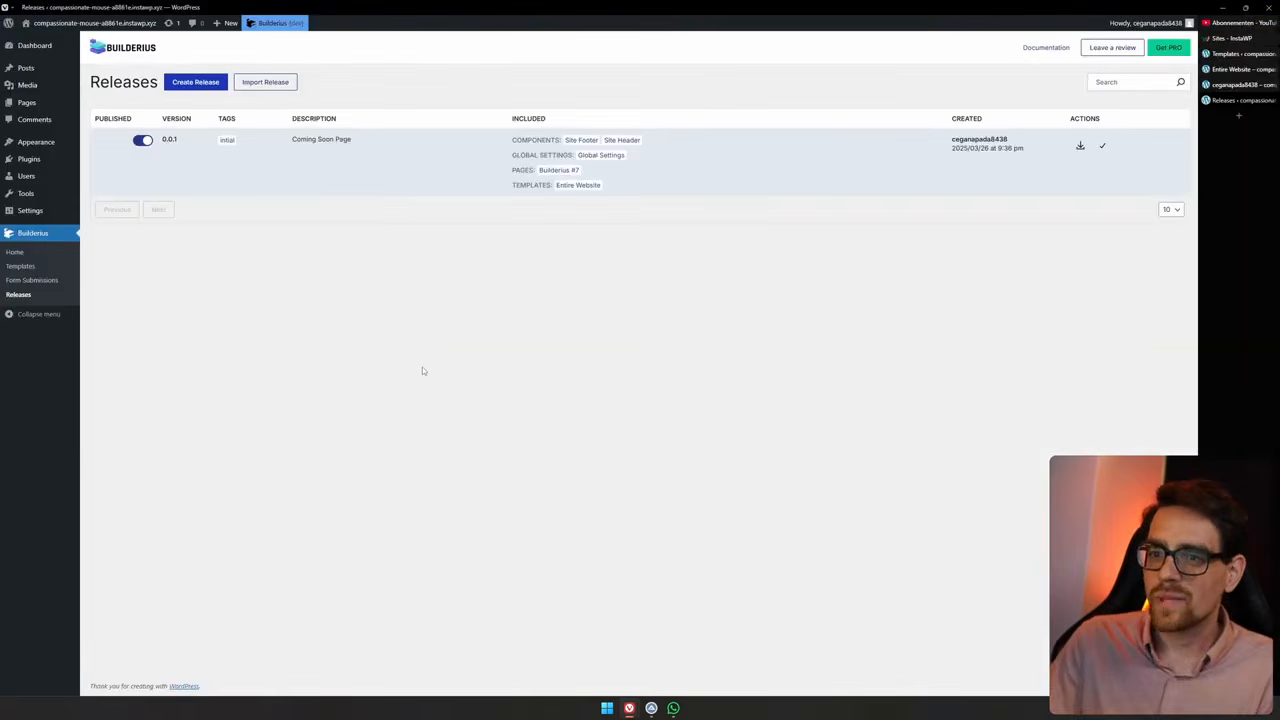